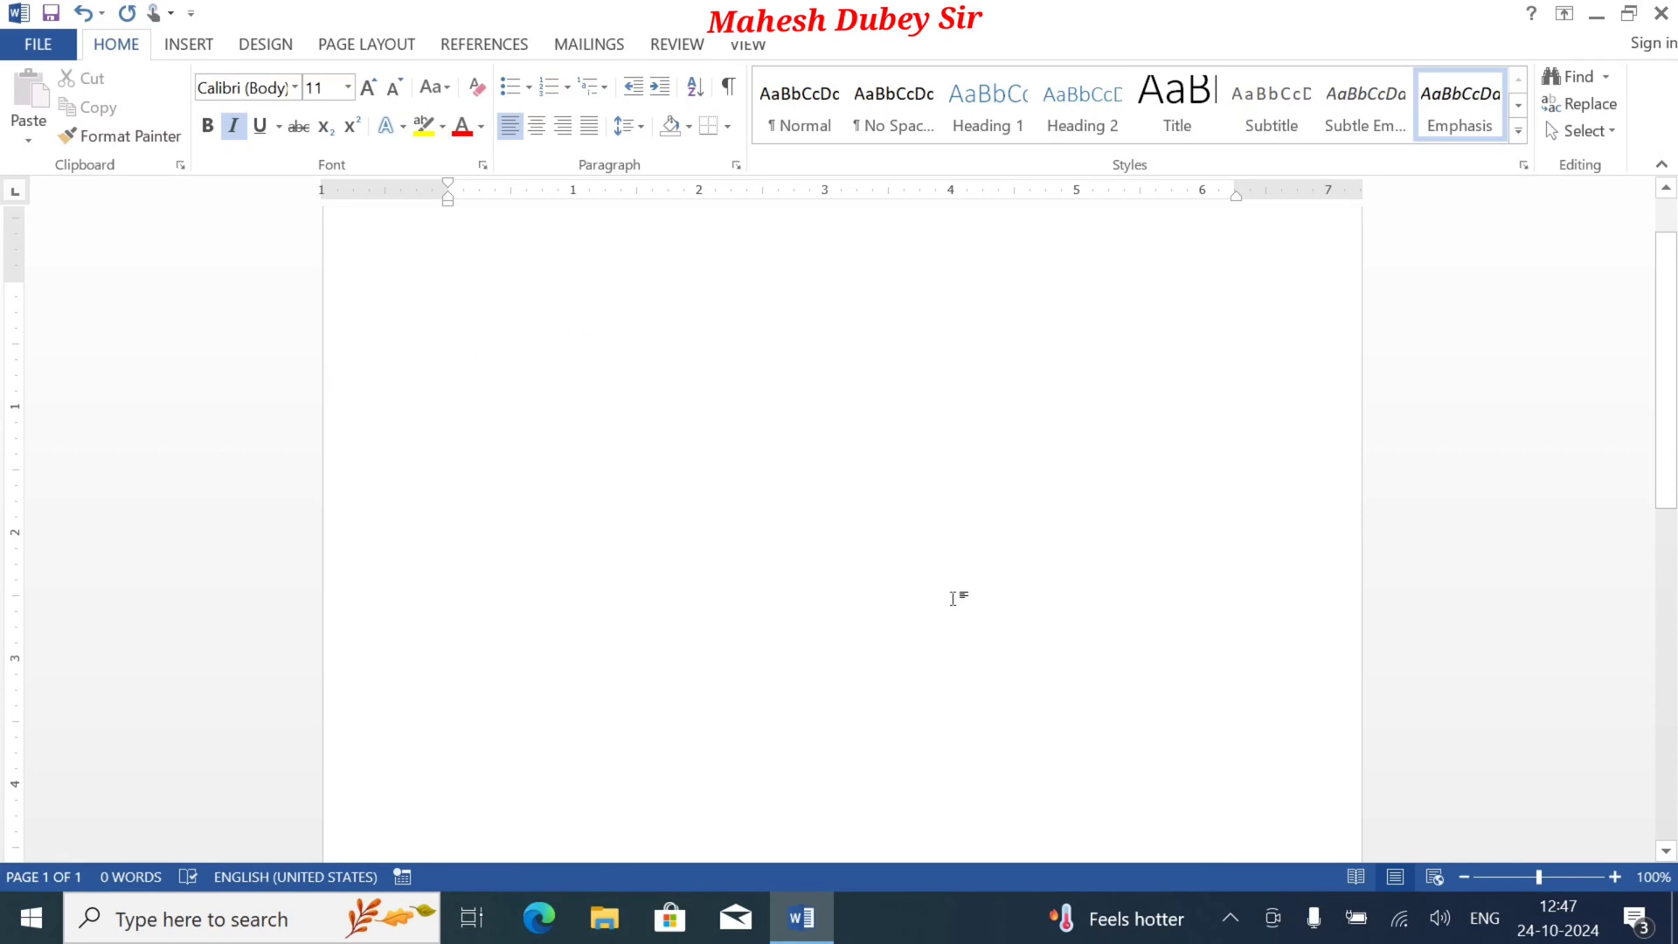
Step: Change the page orientation to Landscape
left_click(339, 50)
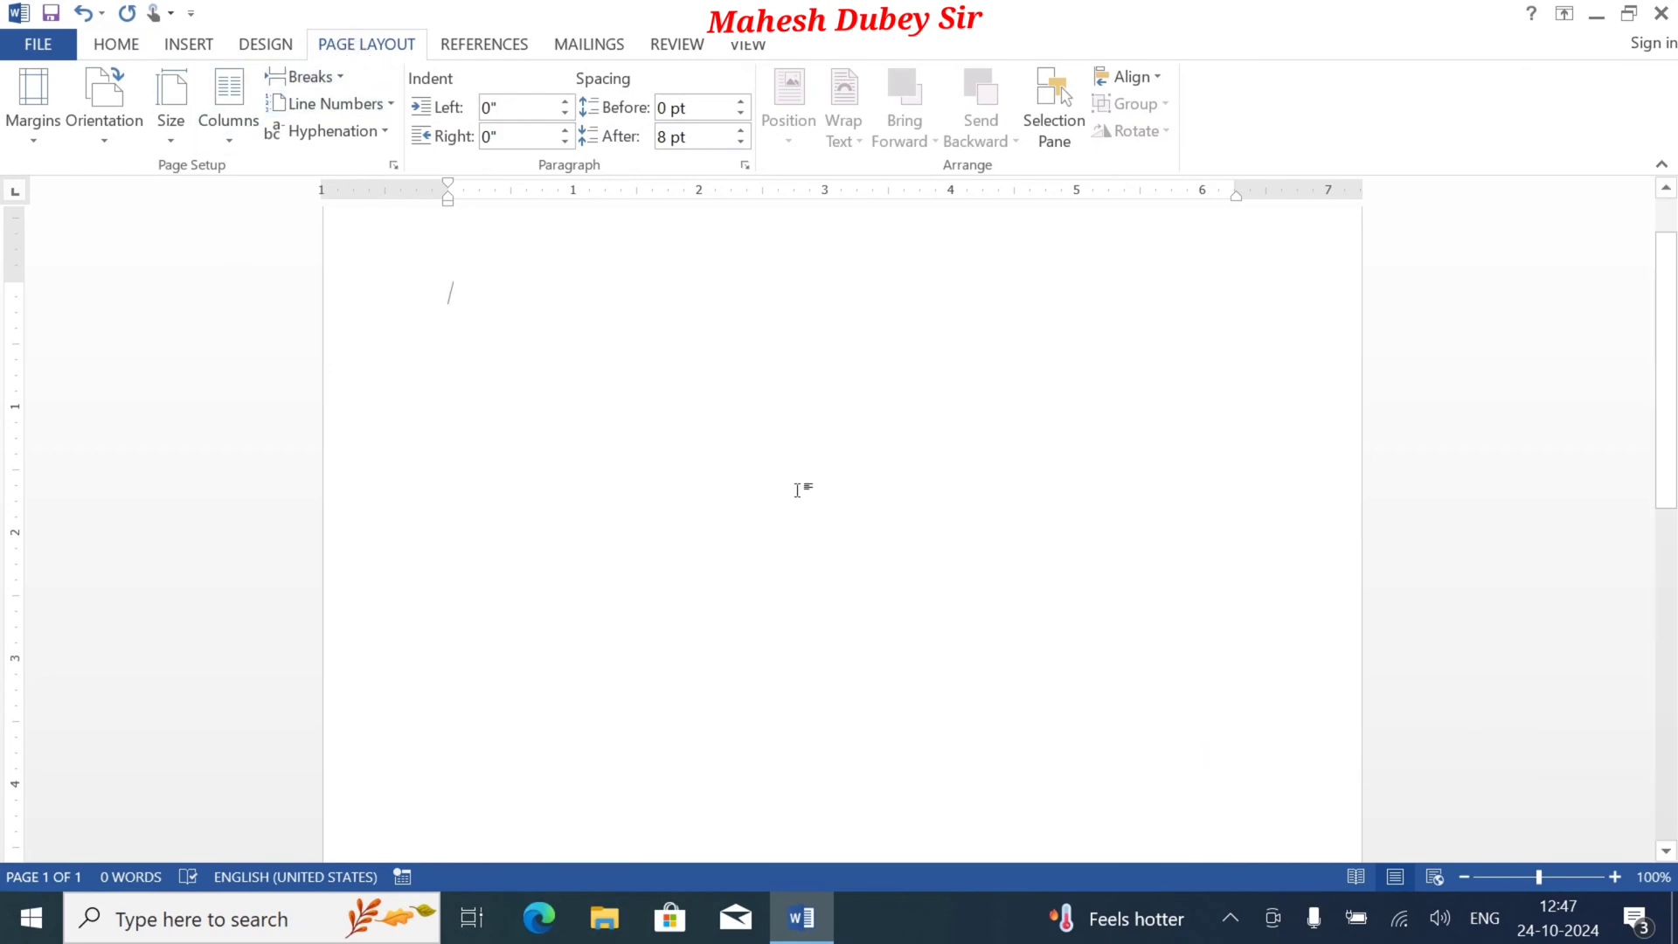
left_click(104, 135)
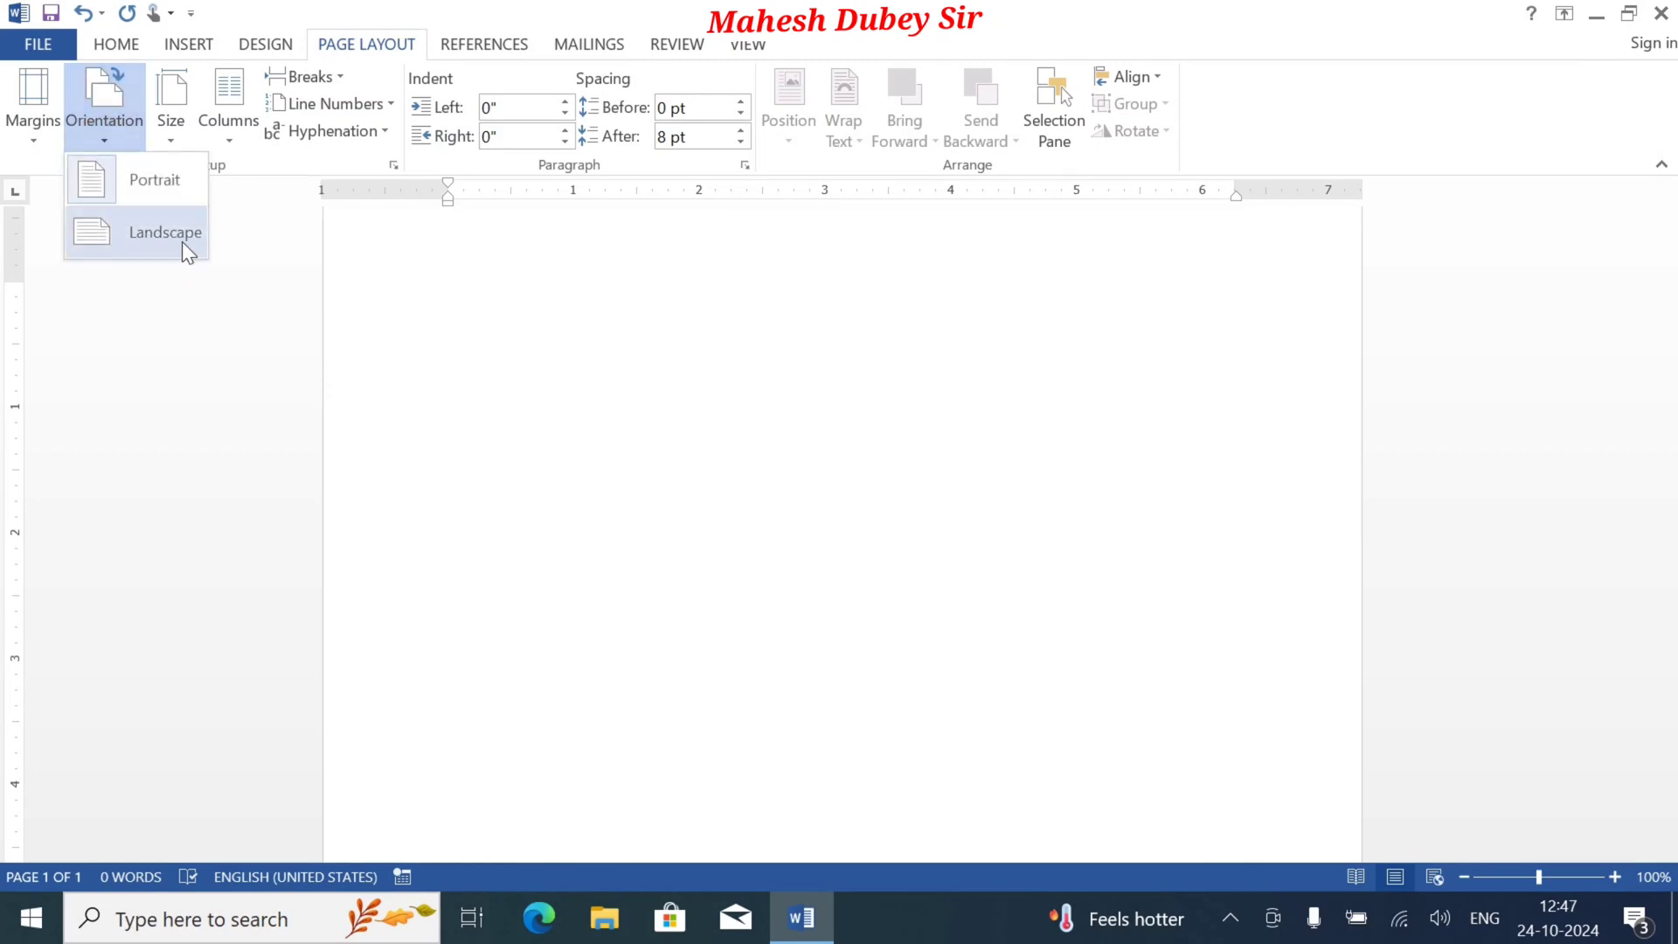
left_click(182, 242)
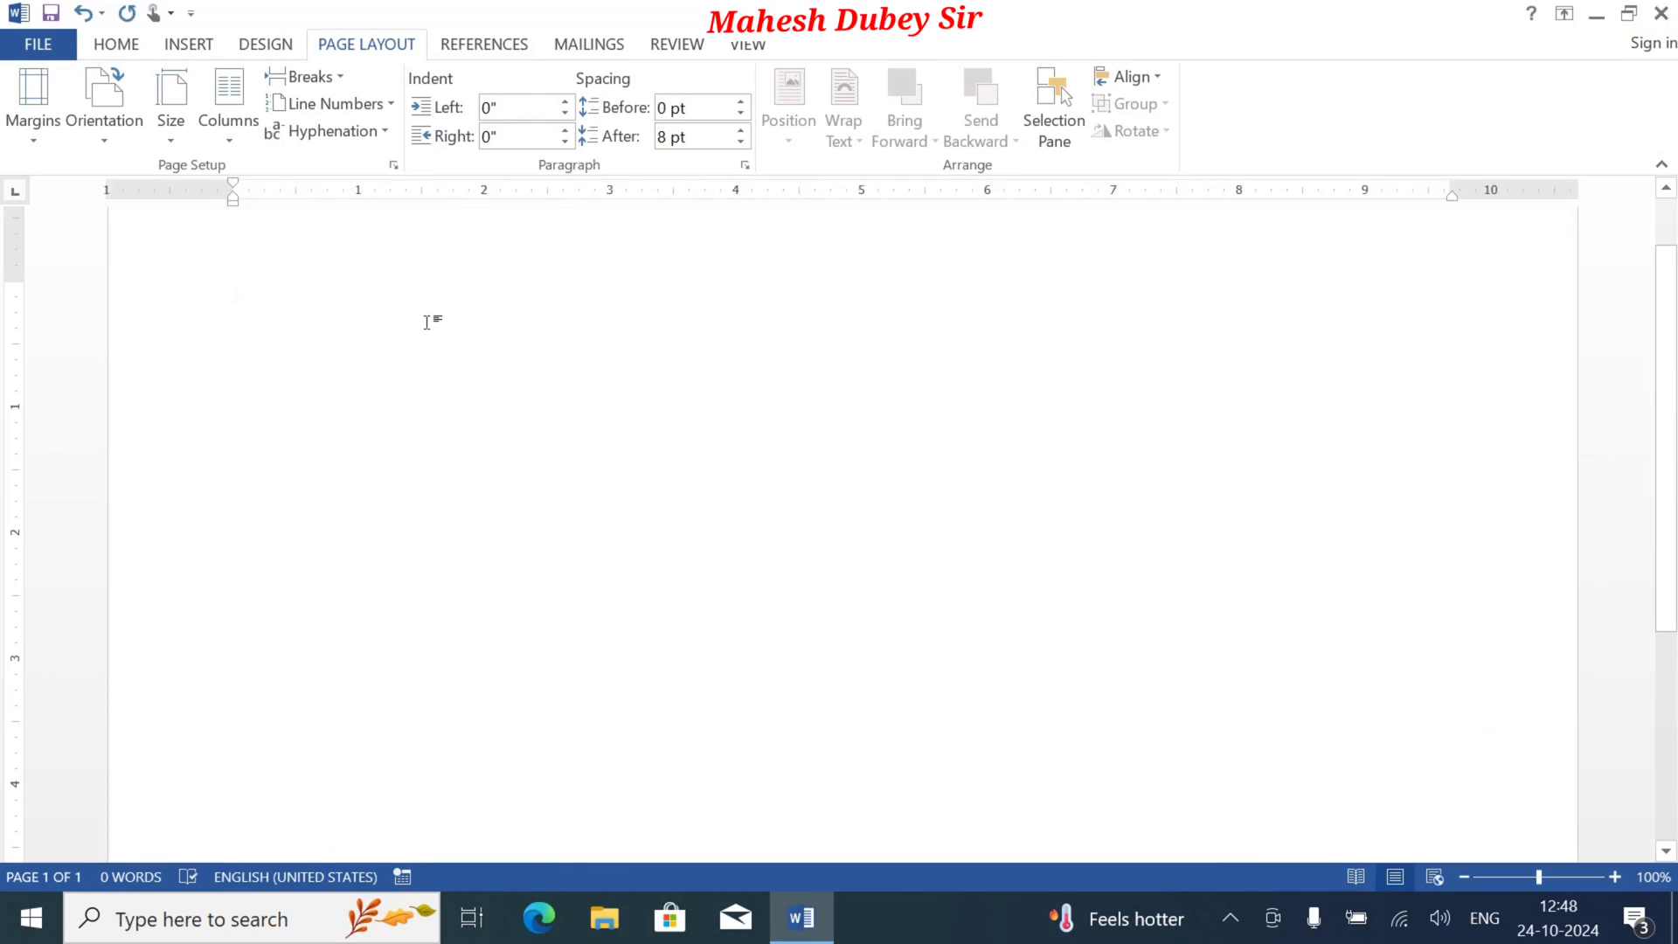
left_click(107, 127)
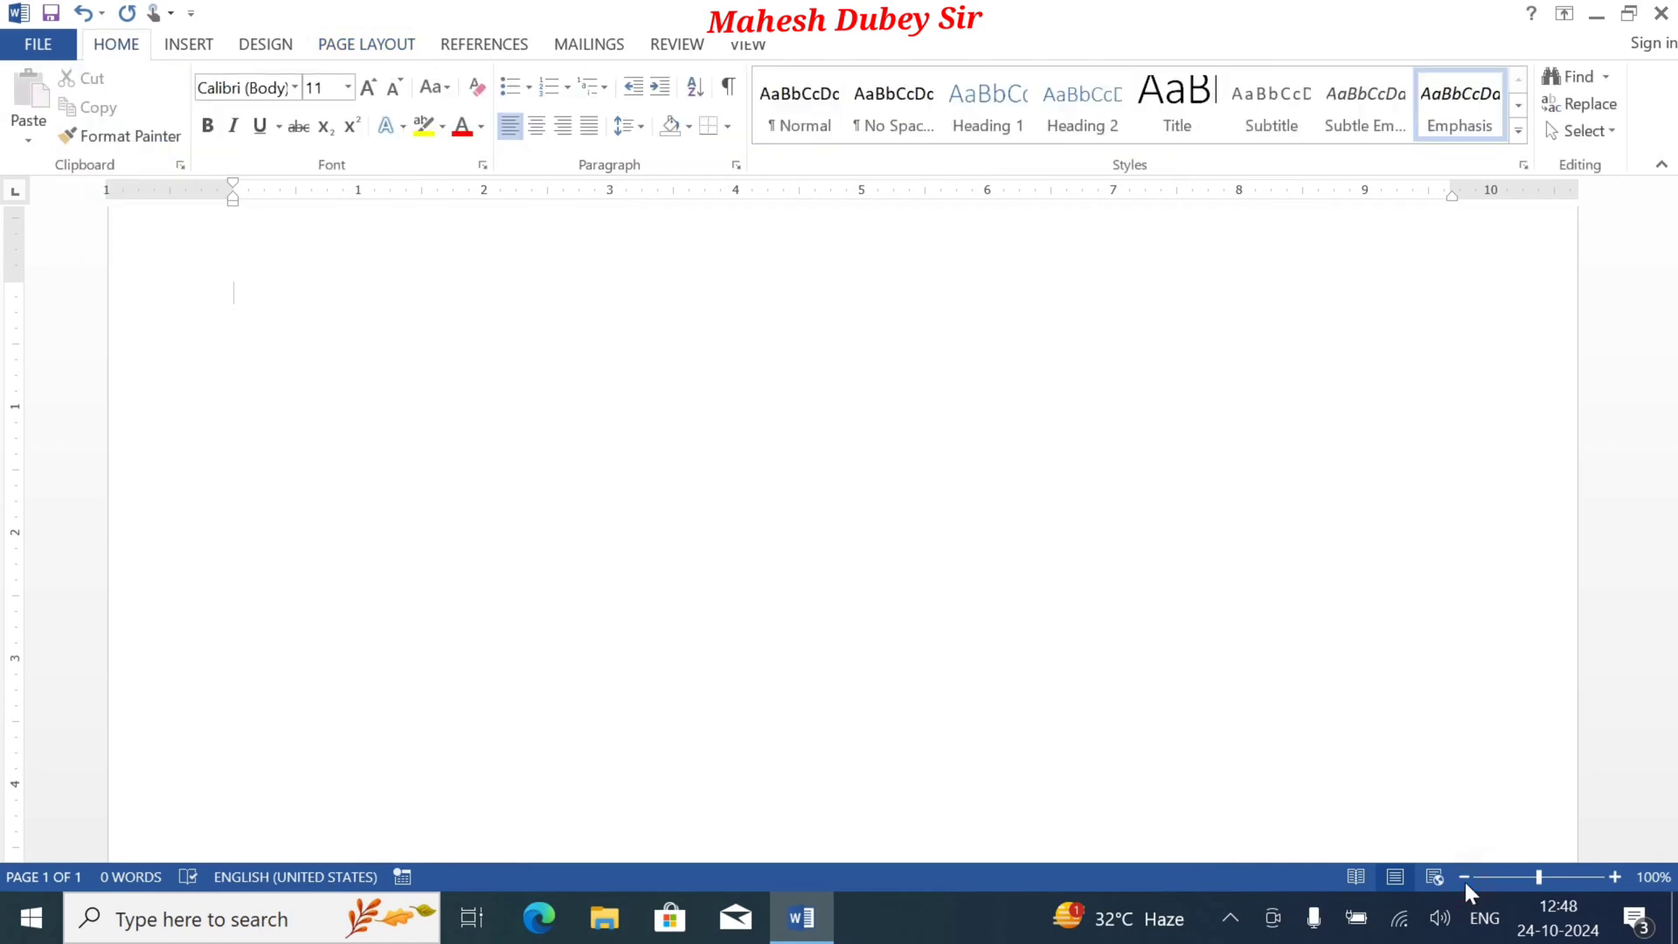
Step: Set the page color to the dark gray theme shade directly below Black, Text 1, Lighter 50%
left_click(1465, 878)
left_click(1465, 877)
left_click(1465, 877)
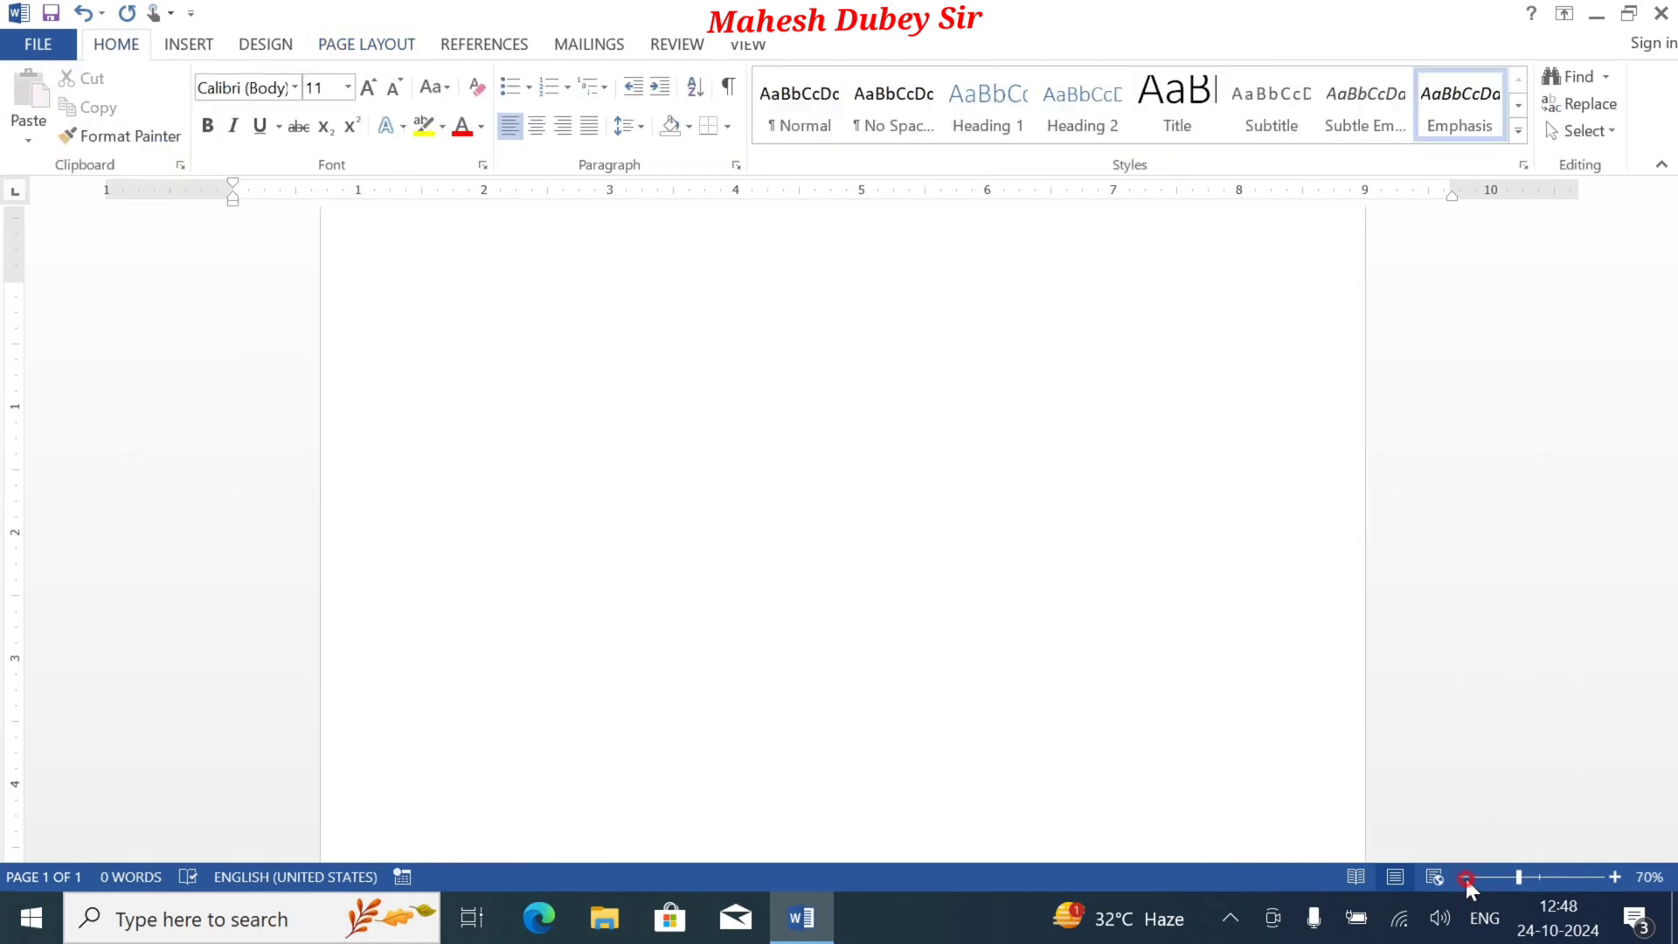
left_click(1465, 877)
left_click(1464, 878)
scroll(840, 367, "up", 1)
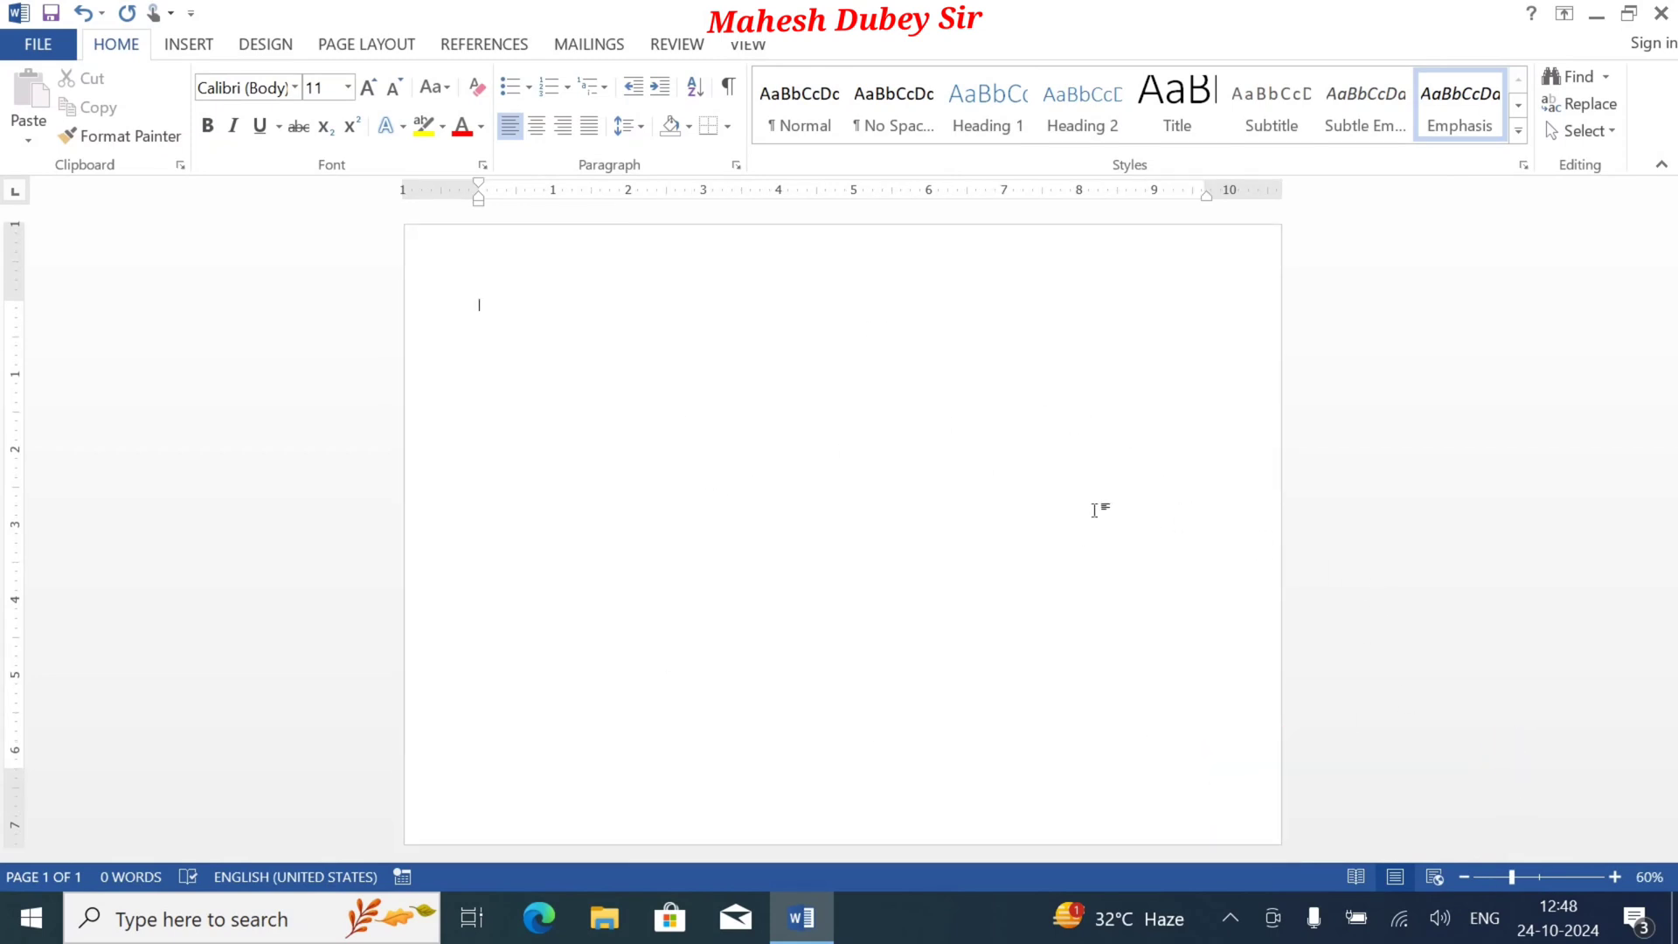
left_click(350, 48)
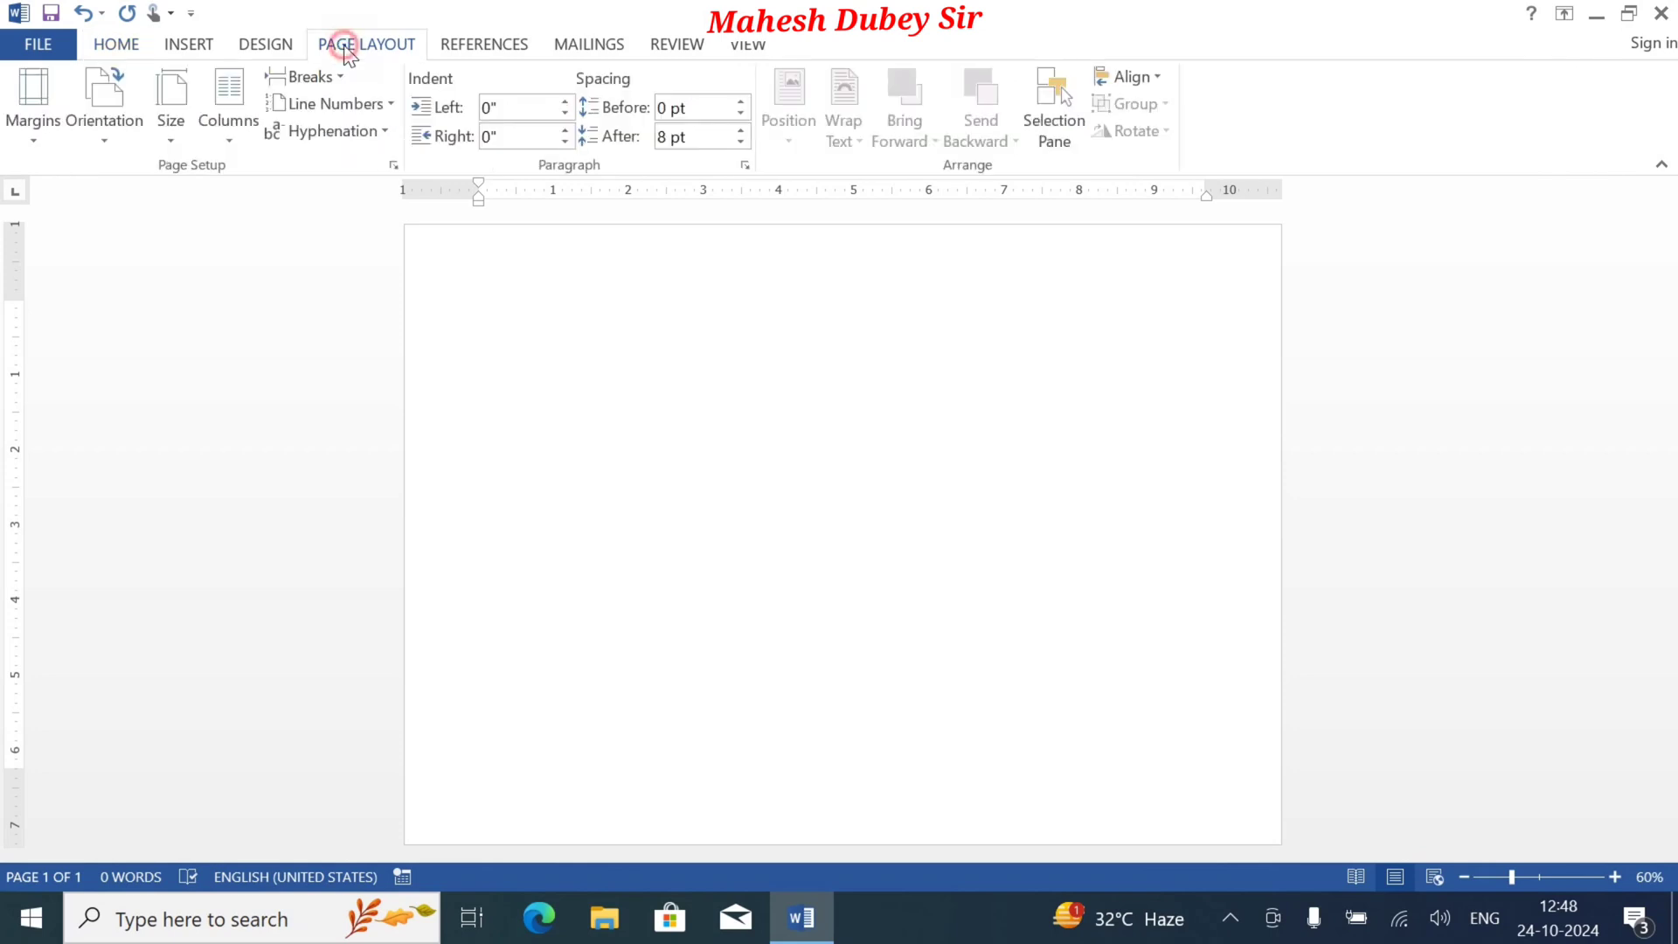
left_click(267, 46)
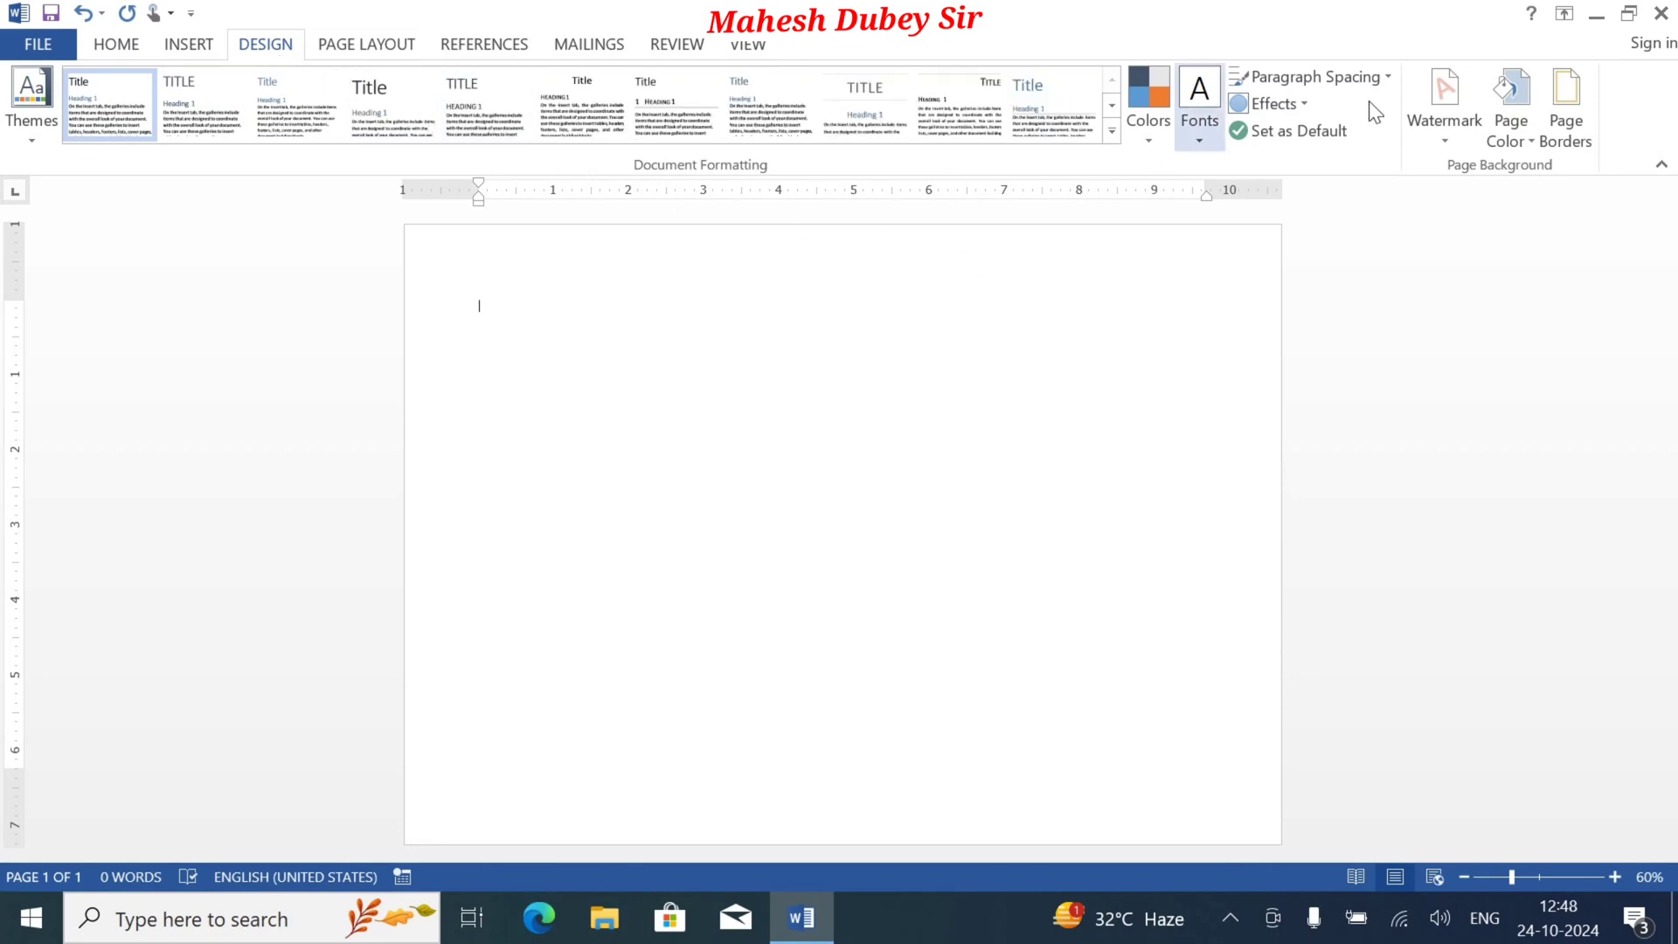
left_click(1519, 147)
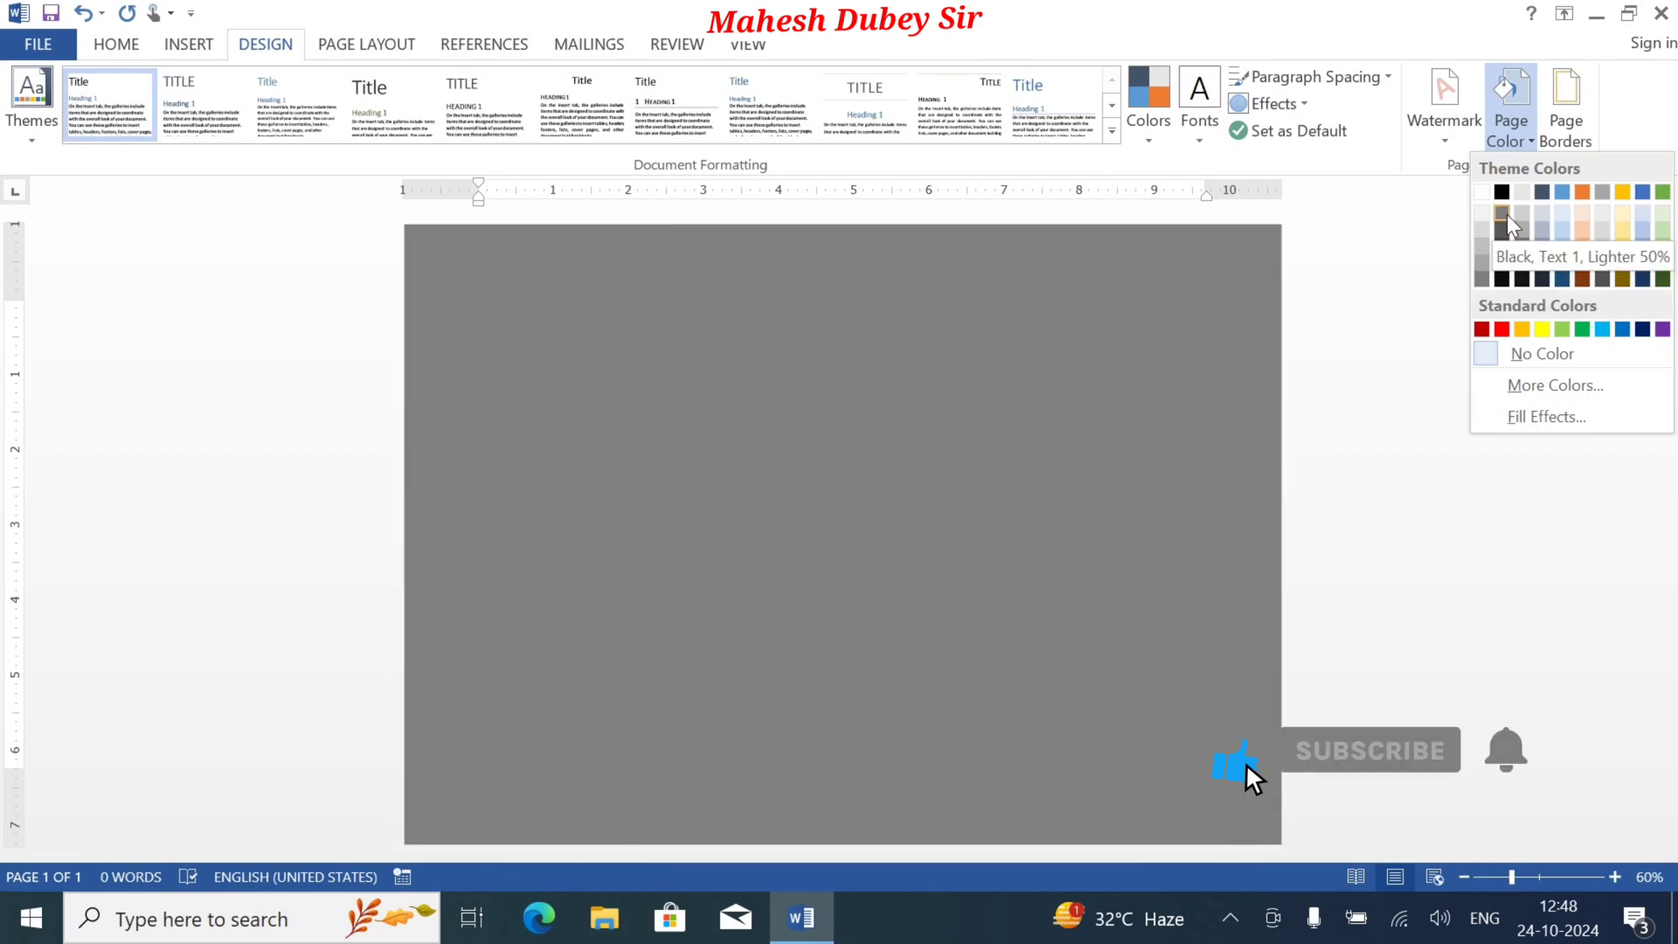
left_click(1507, 213)
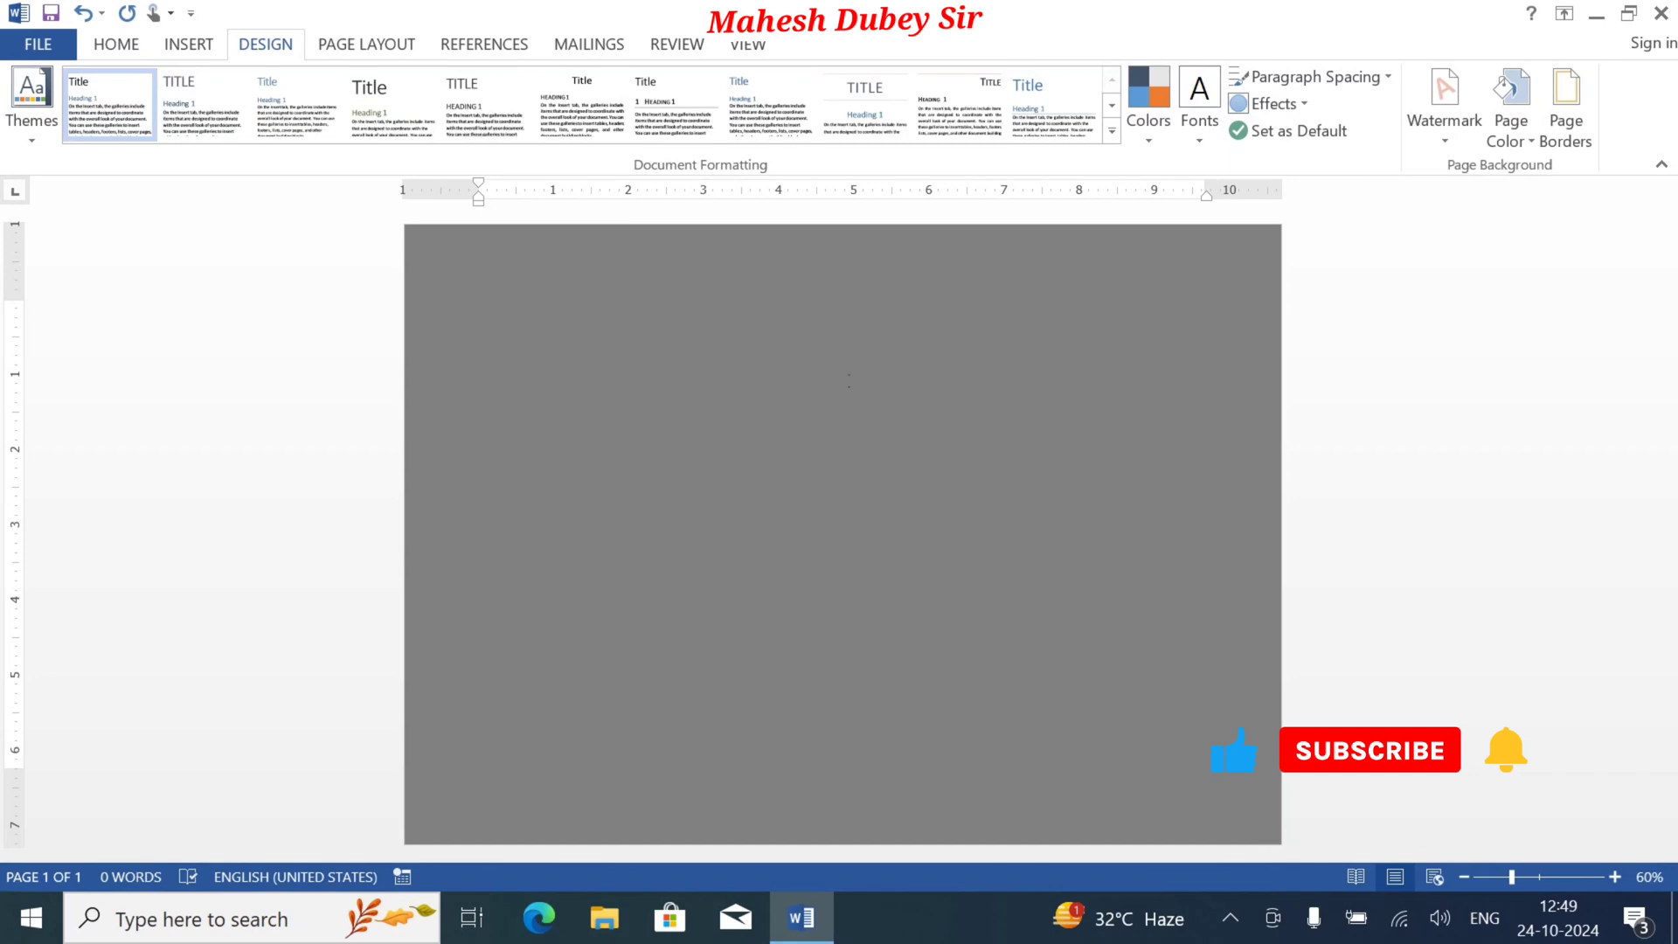
left_click(1530, 144)
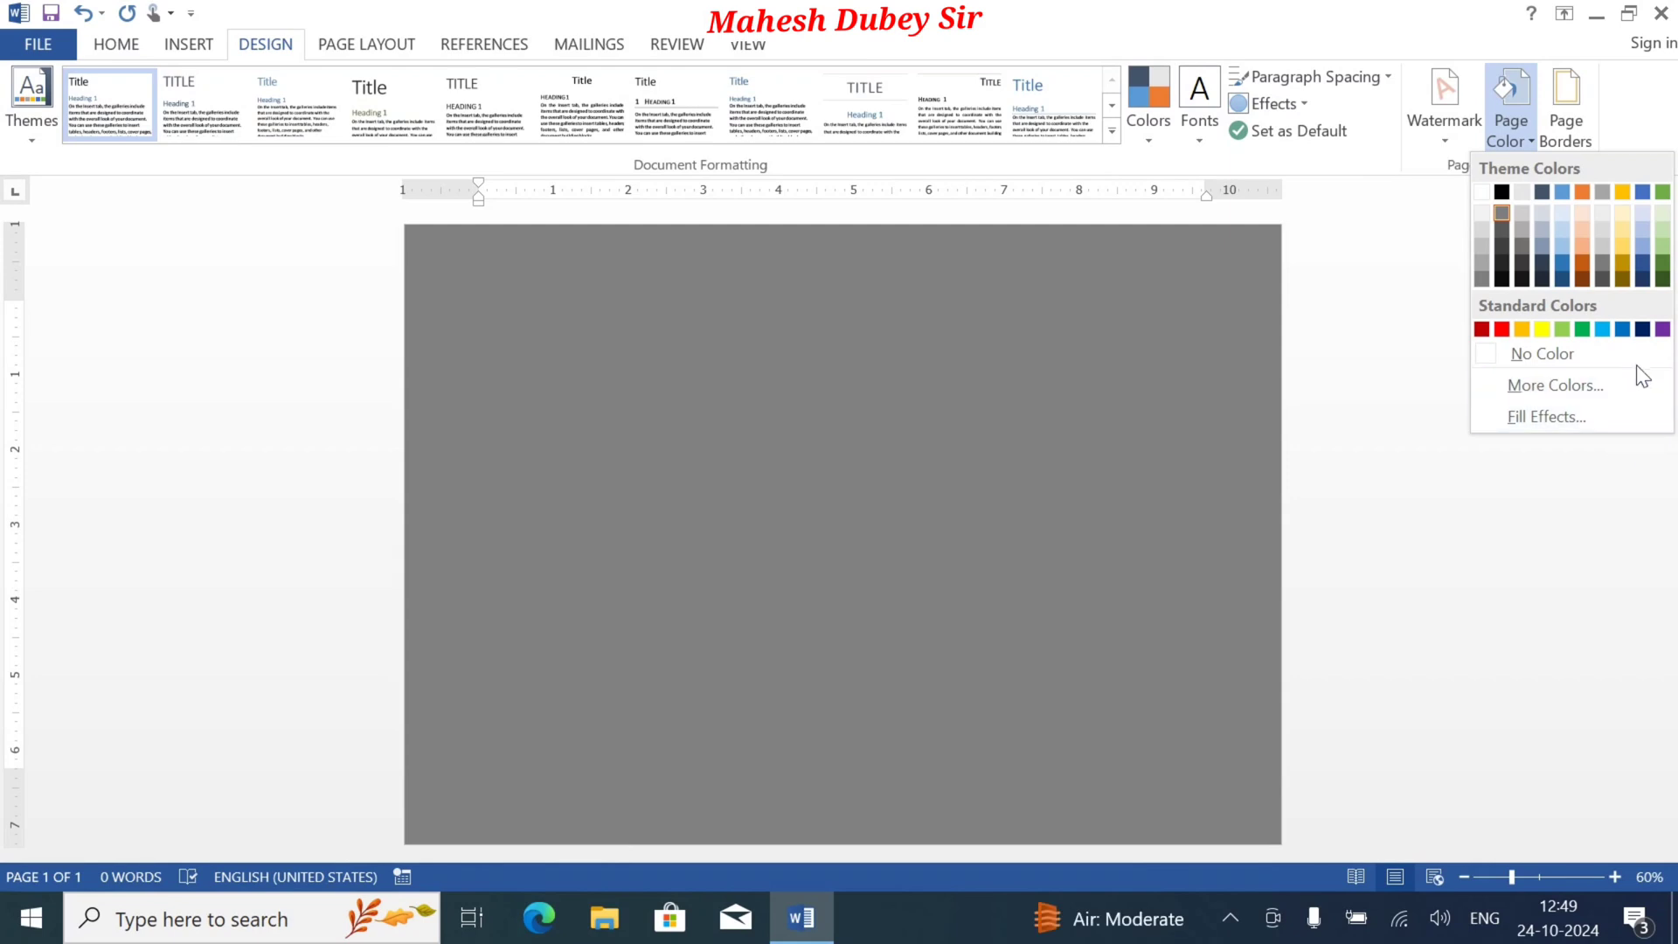
left_click(1502, 227)
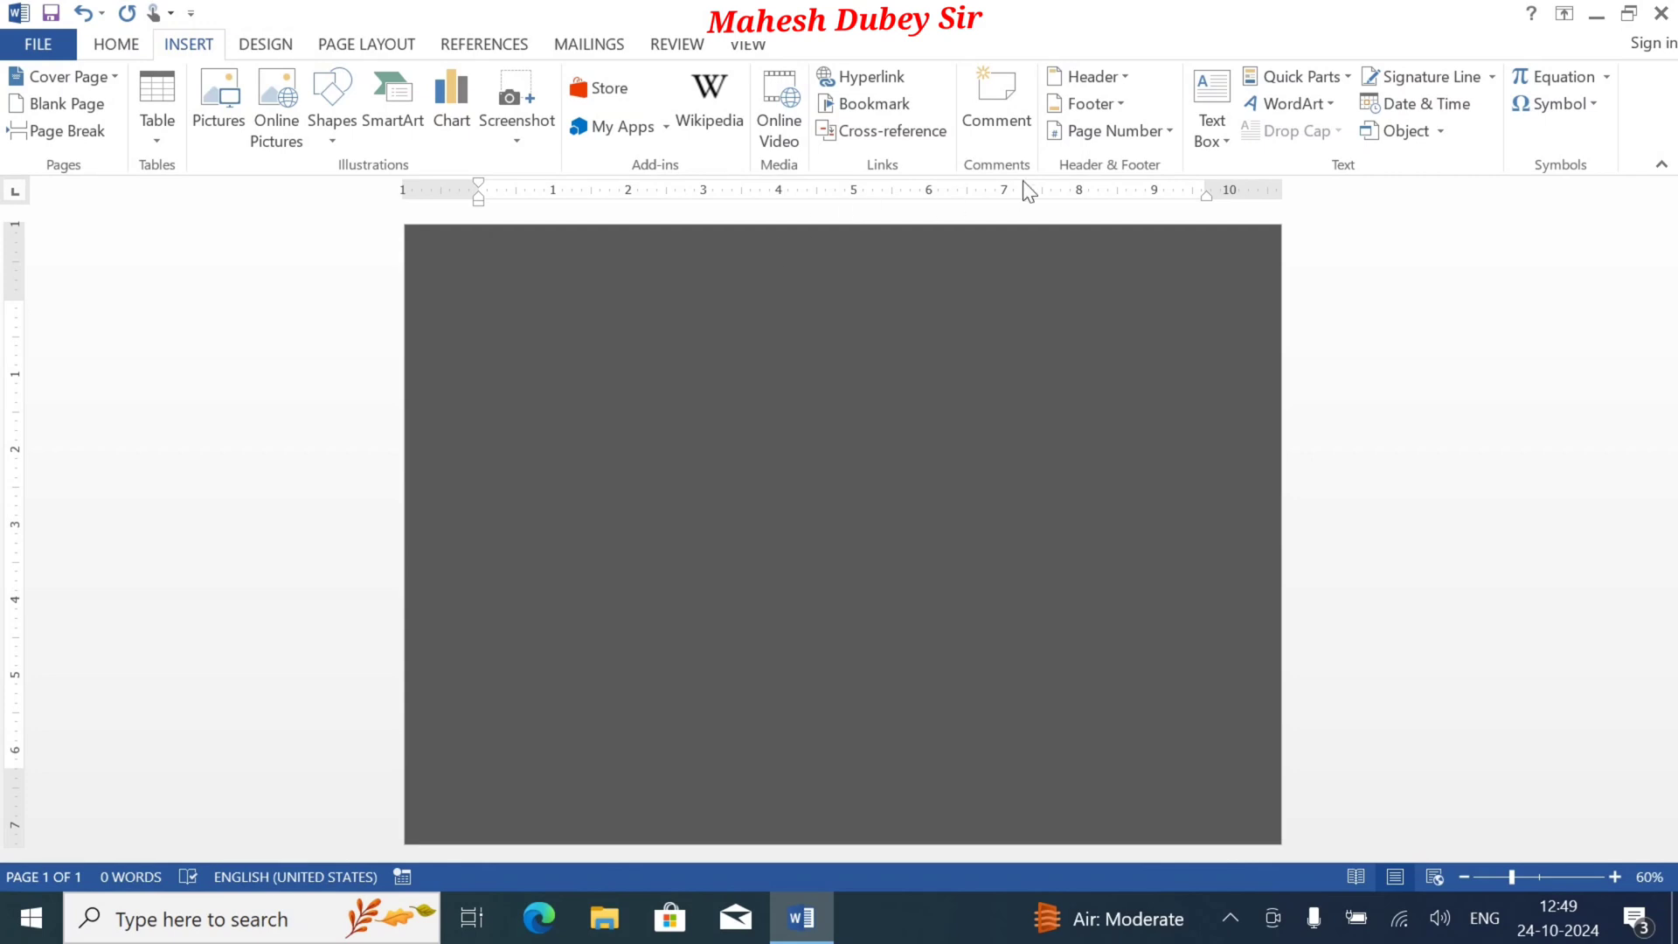
Step: Draw a text box about 4.93" wide and 0.99" high near the page's upper-left margin and enter HERE A PROFESSIONAL
left_click(1204, 131)
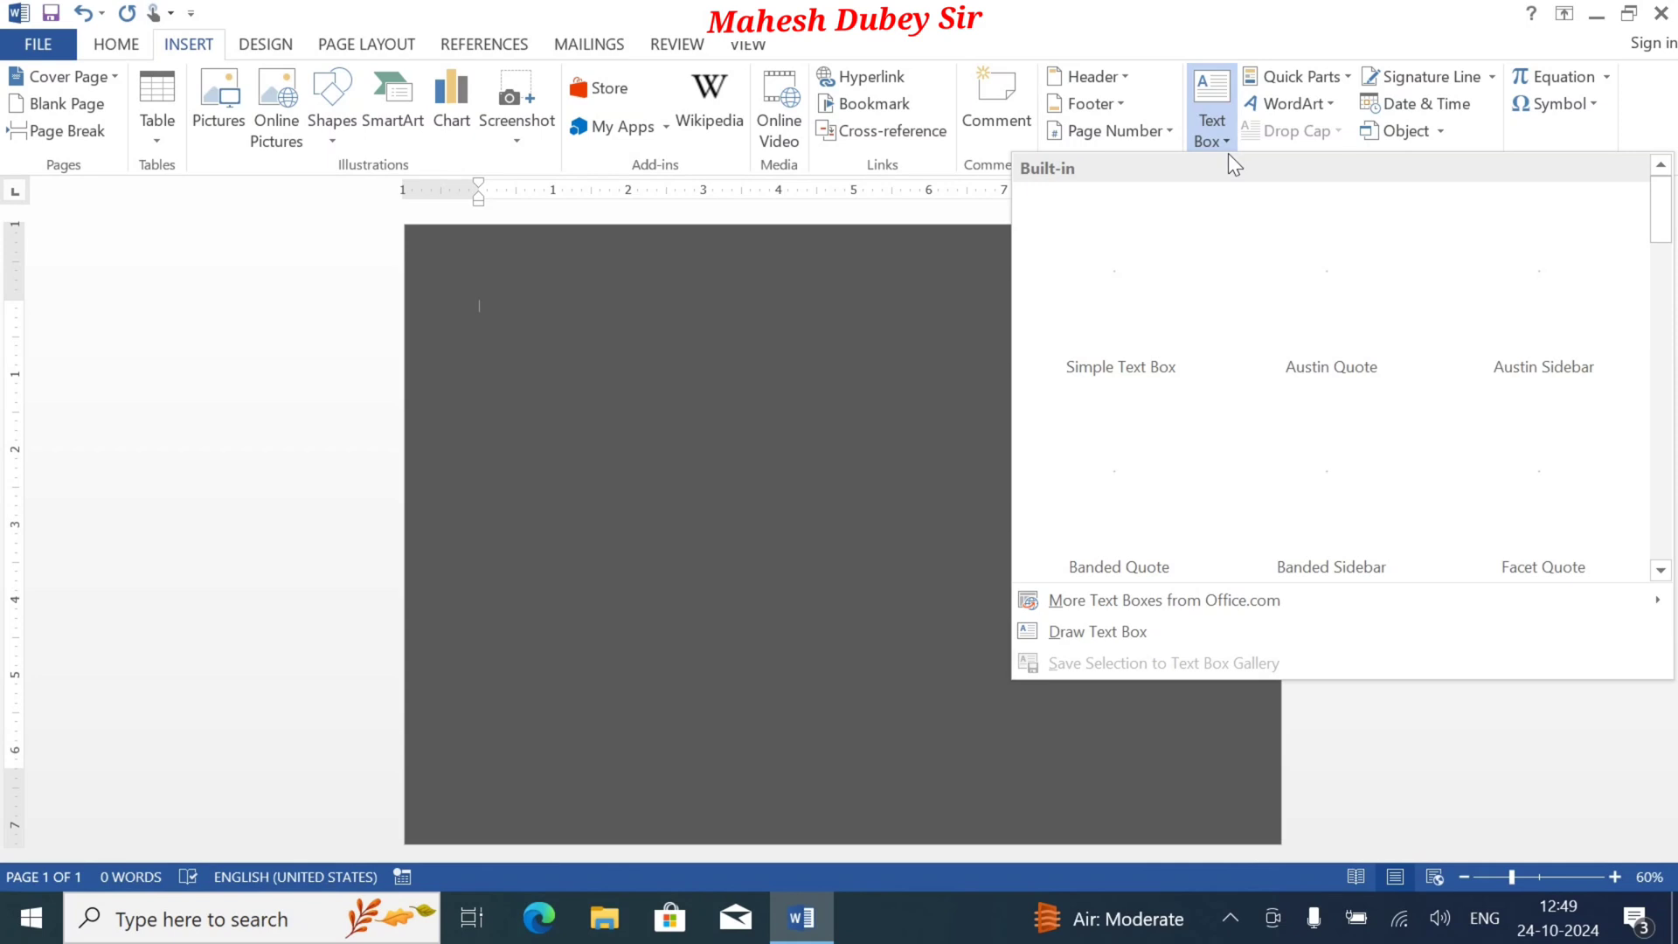
left_click(1064, 638)
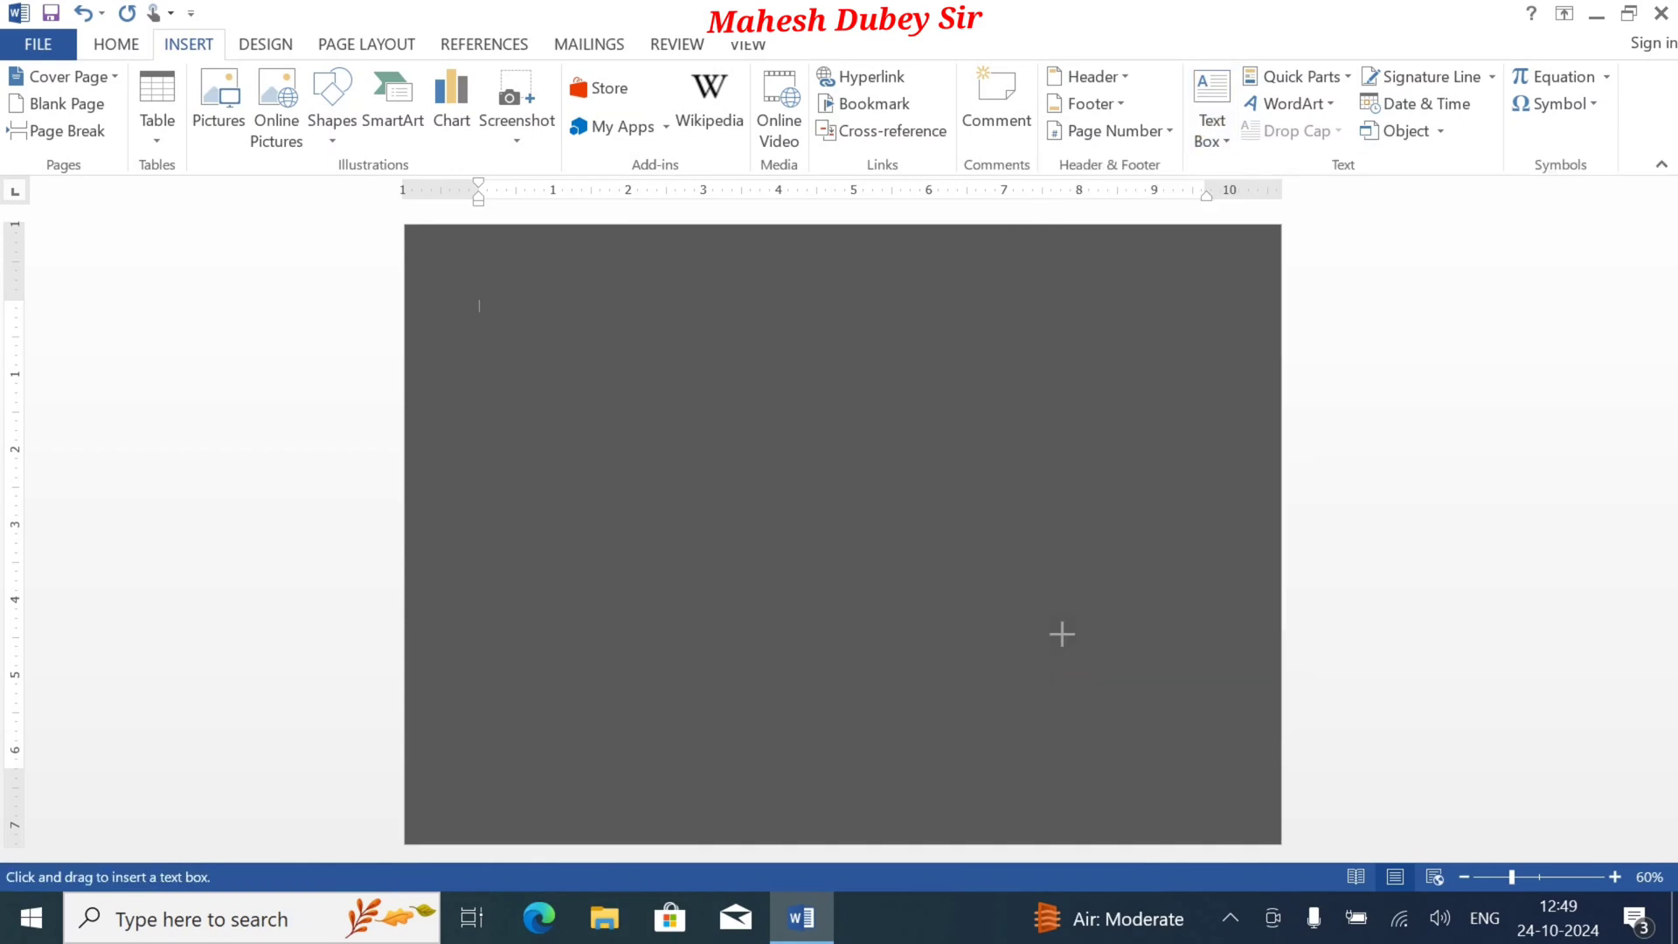
left_click(485, 298)
mouse_move(484, 298)
left_mouse_down()
mouse_move(581, 370)
mouse_move(667, 401)
mouse_move(855, 374)
left_mouse_up()
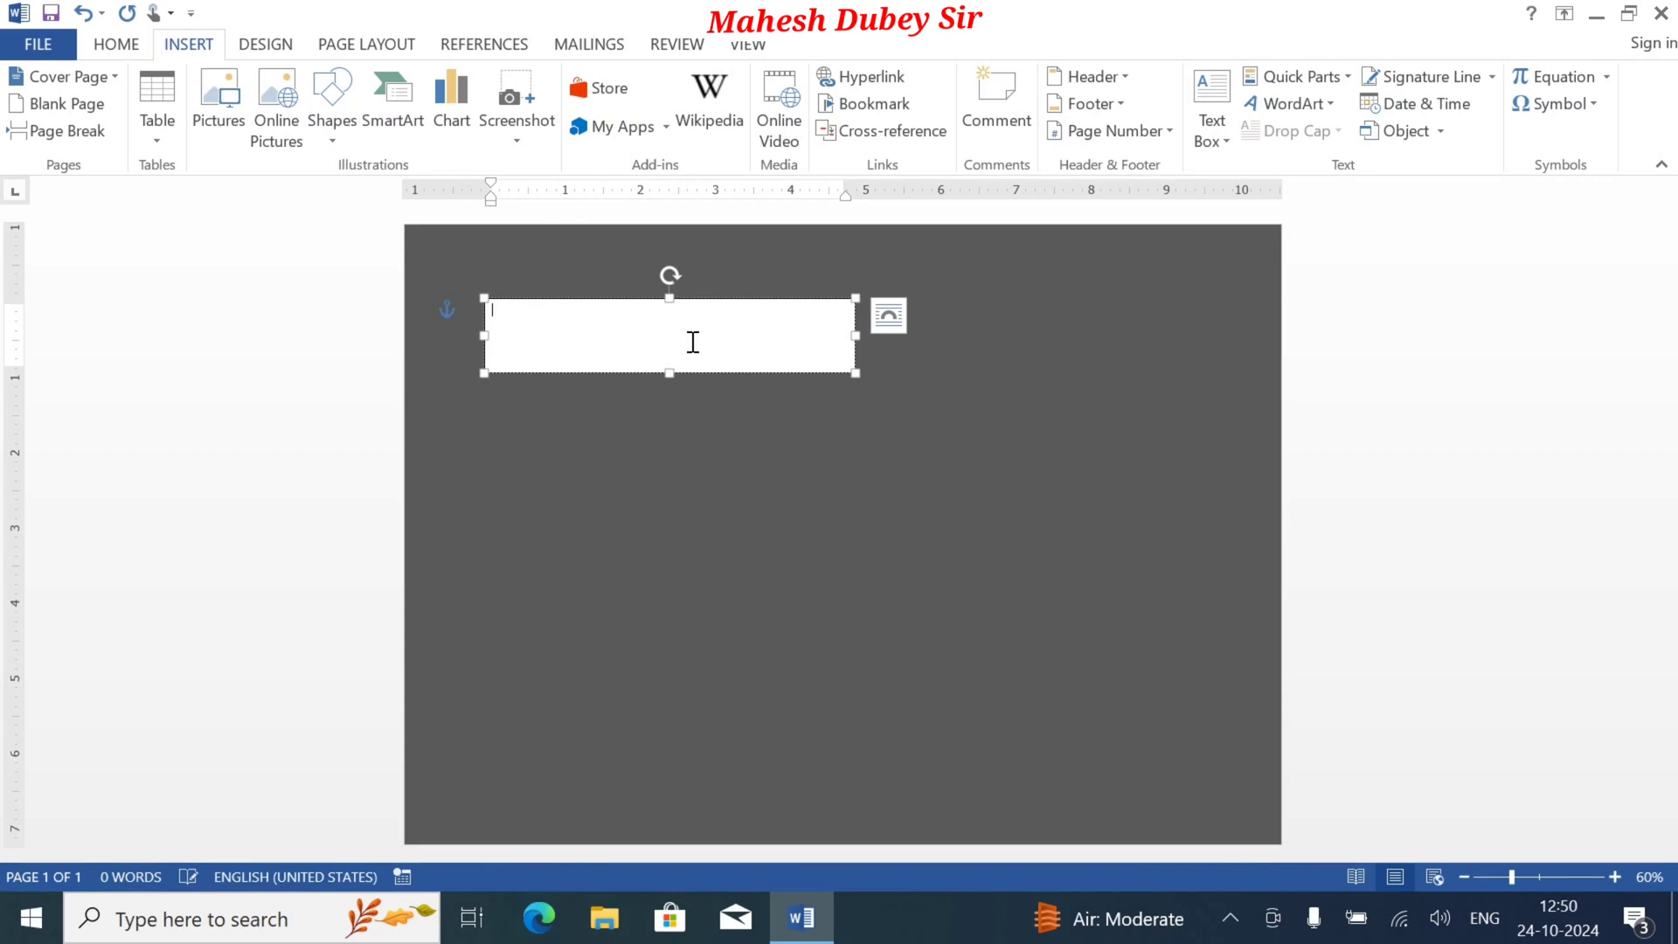
type("HERE ")
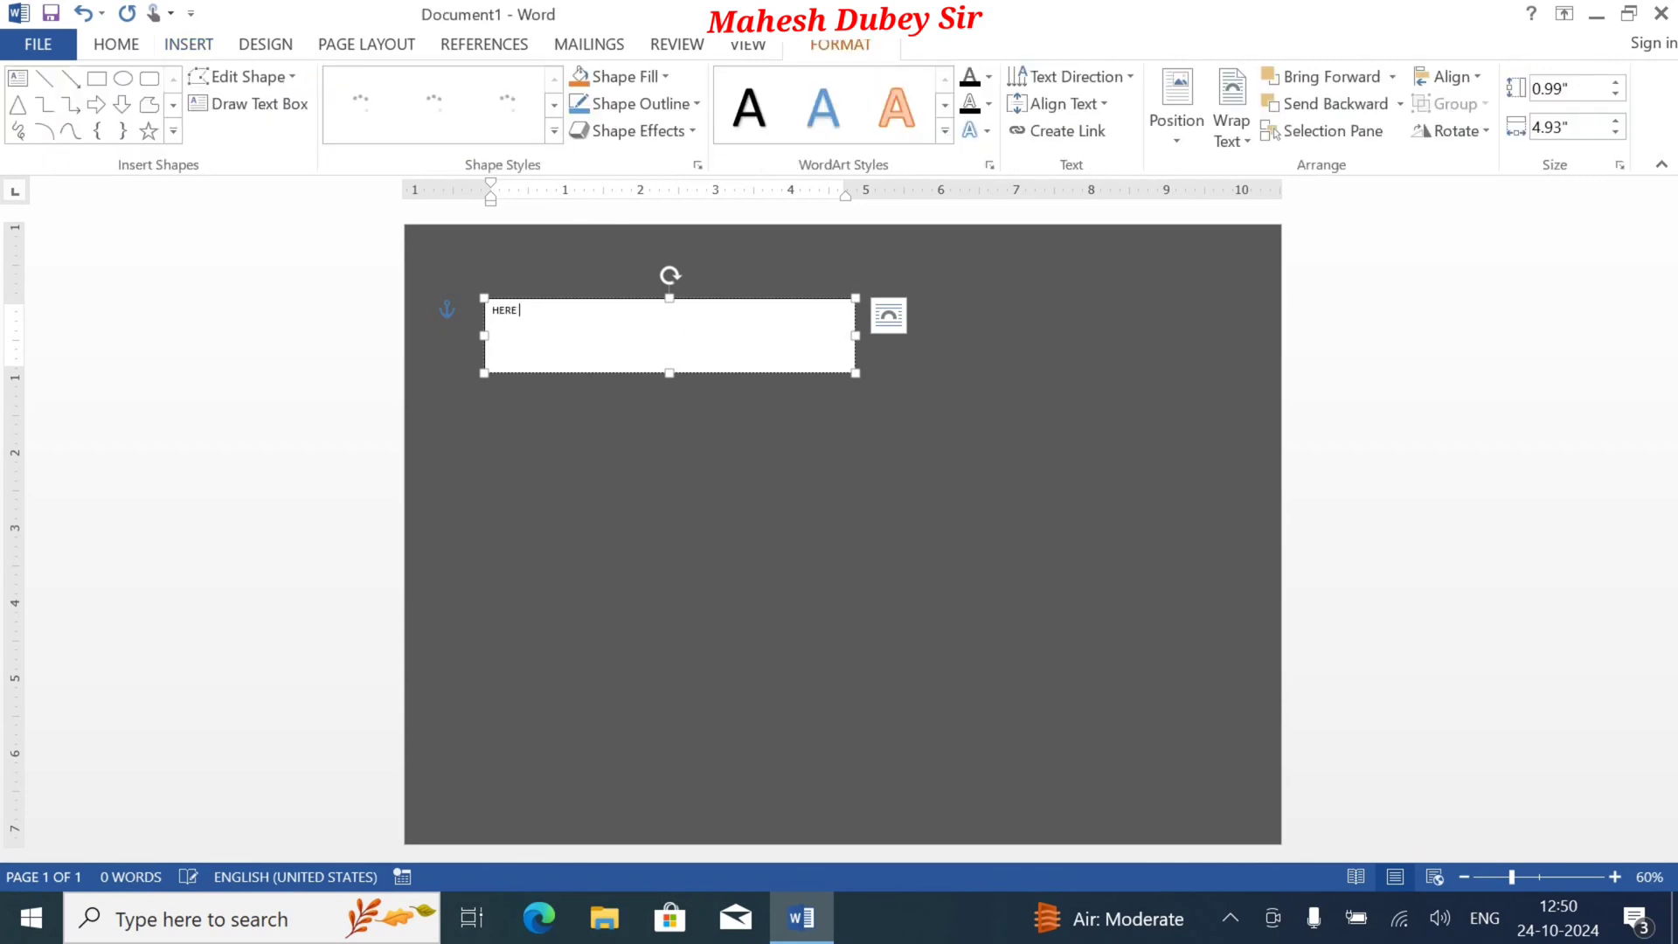
type("A PROFES")
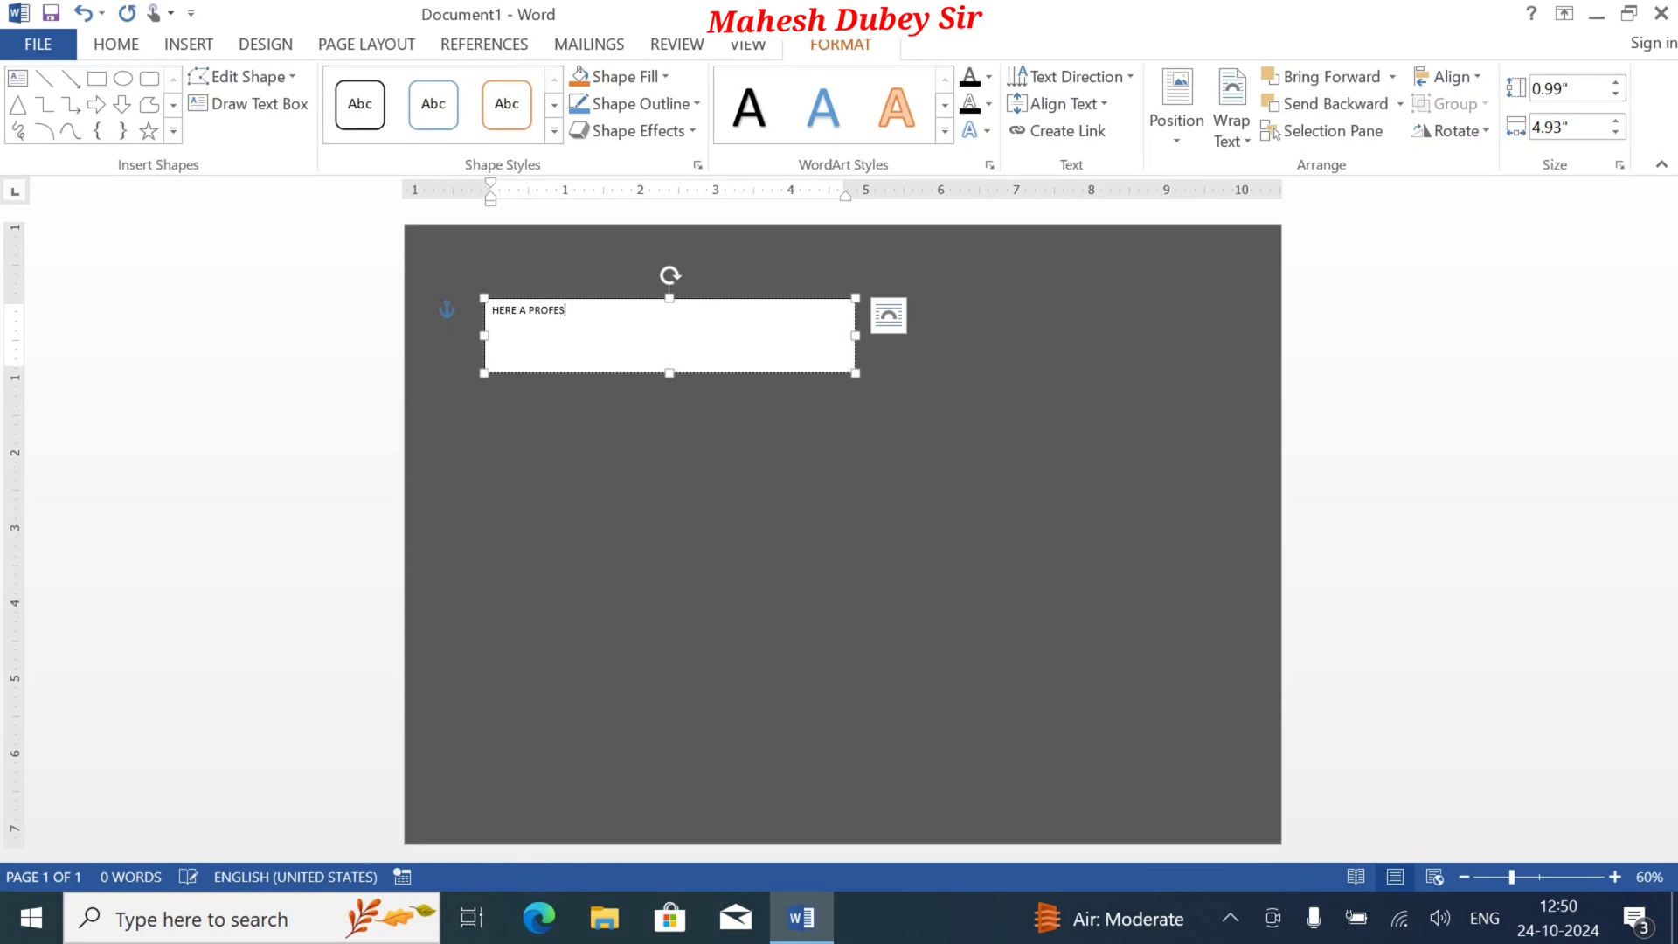
type("SIONAL")
Step: Set the font size of all the text in the text box to 36
left_click(130, 45)
key("ctrl+a")
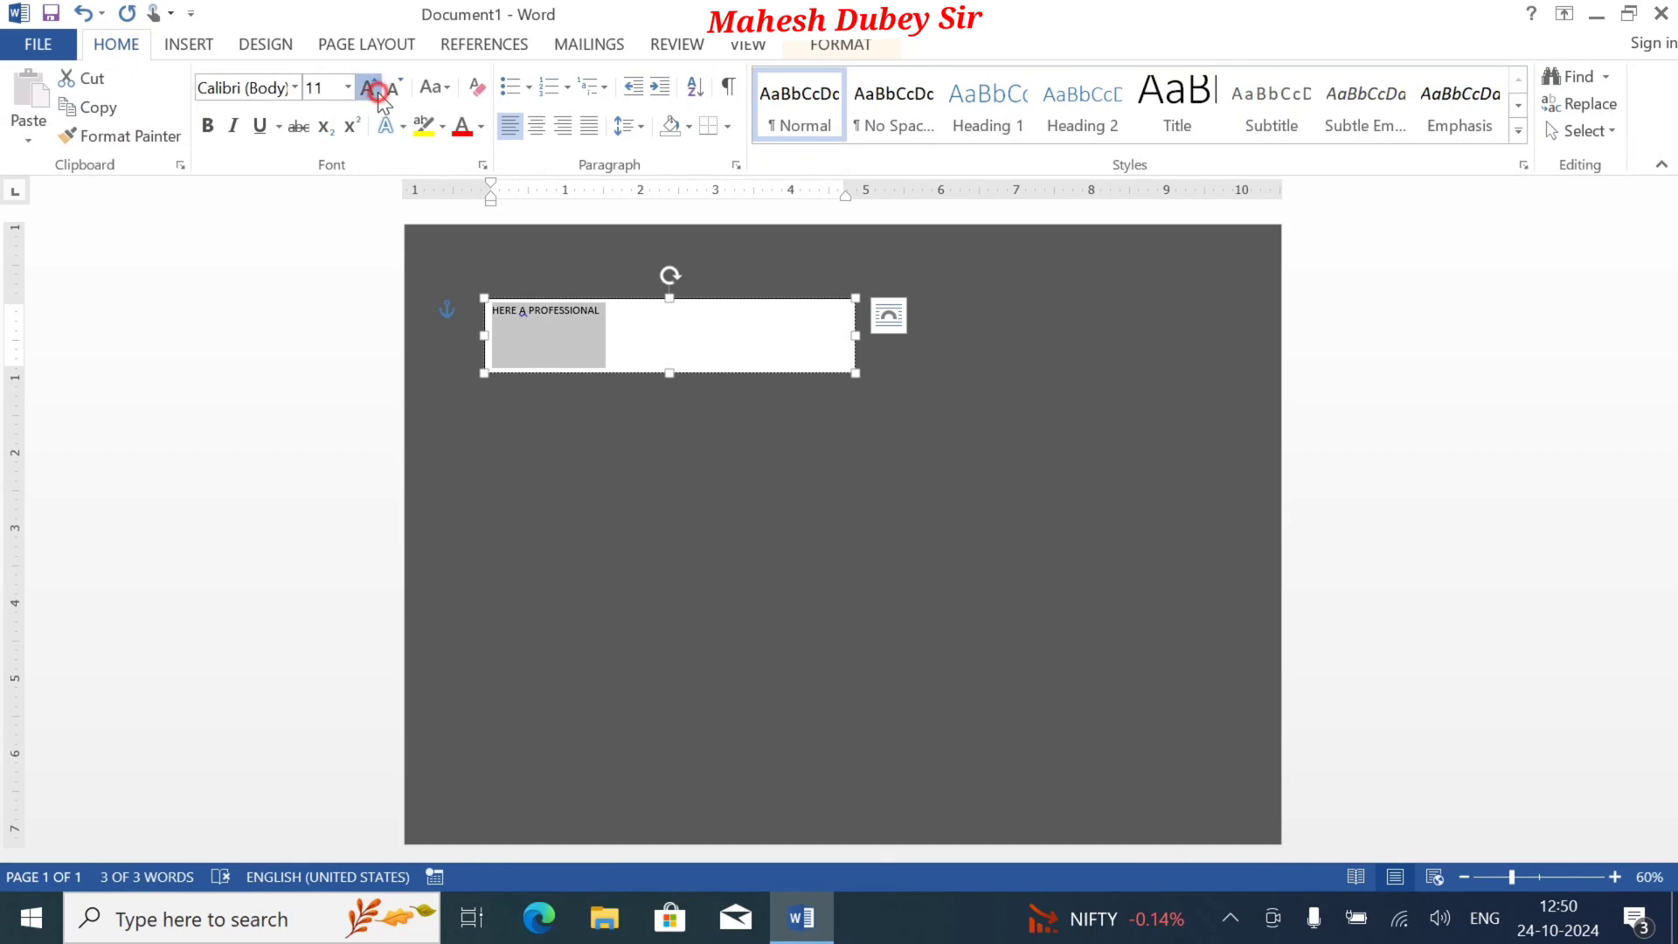
left_click(372, 88)
left_click(372, 89)
left_click(372, 88)
left_click(372, 89)
left_click(373, 89)
left_click(373, 88)
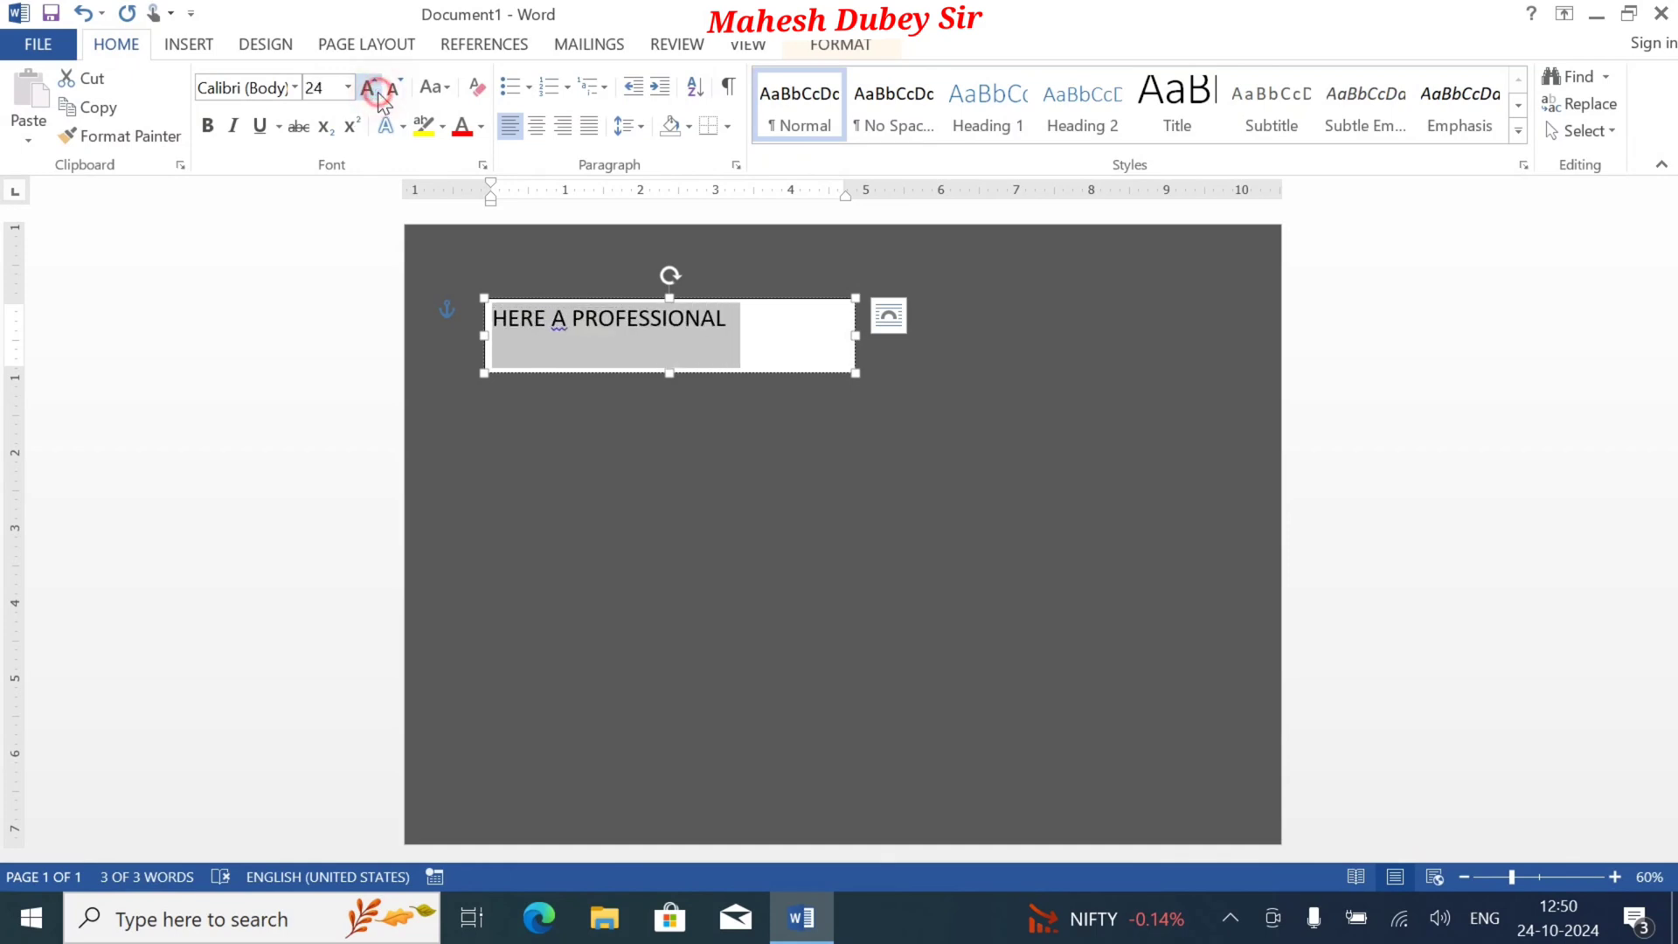
left_click(372, 88)
left_click(372, 88)
left_click(378, 91)
left_click(377, 91)
left_click(377, 91)
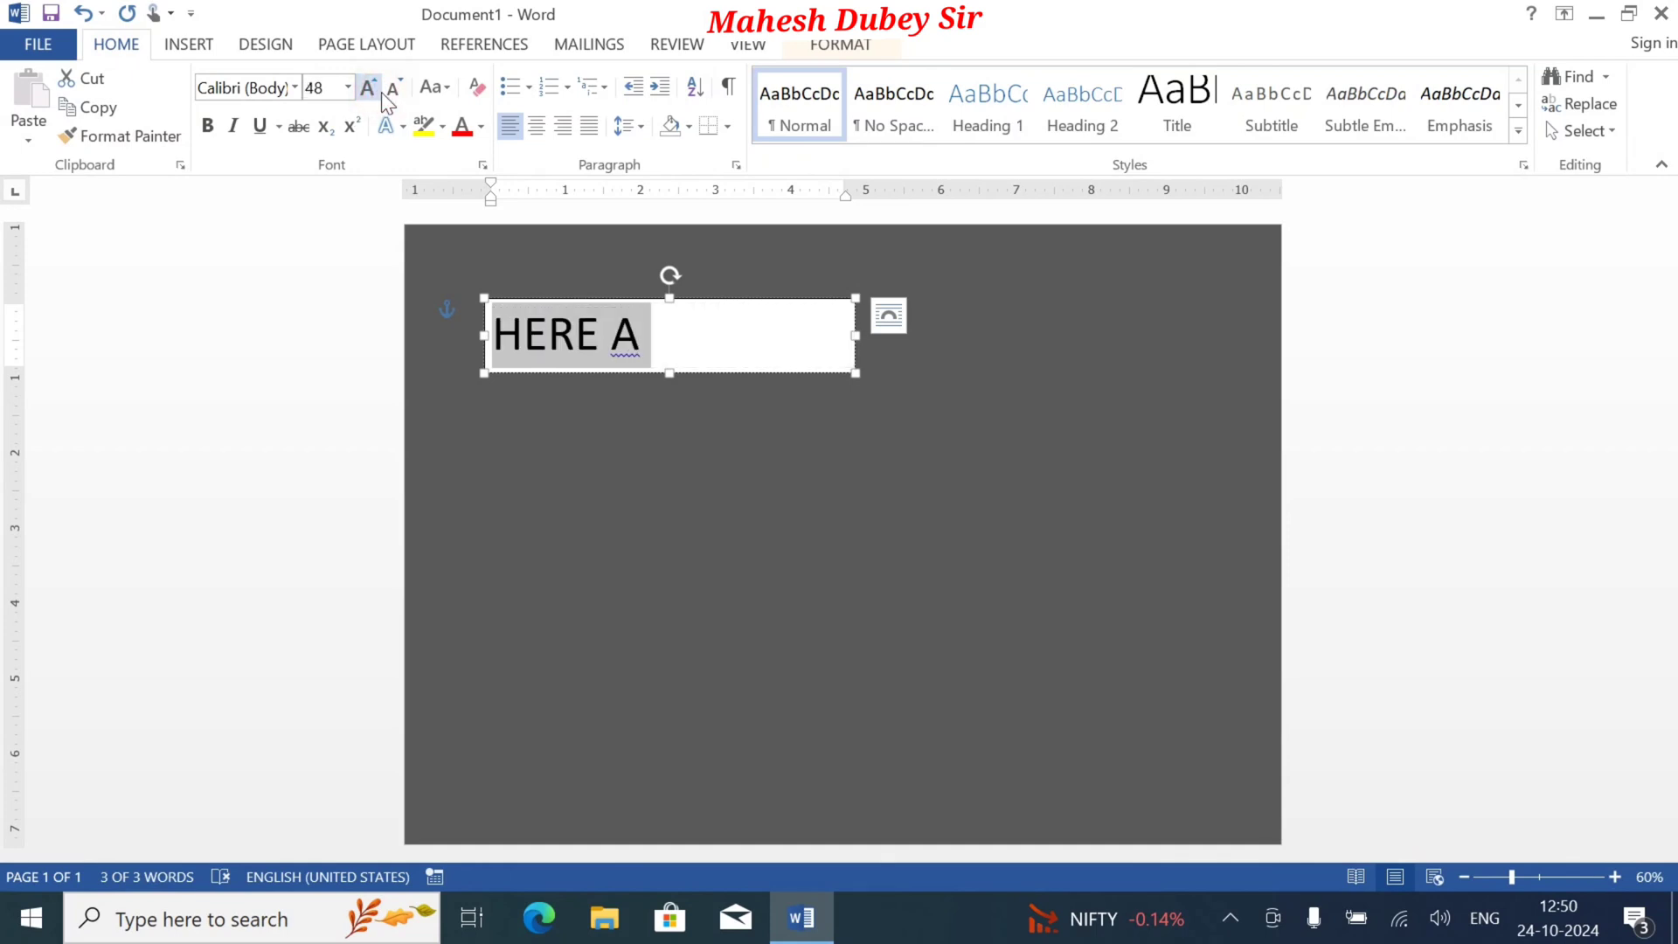
left_click(404, 92)
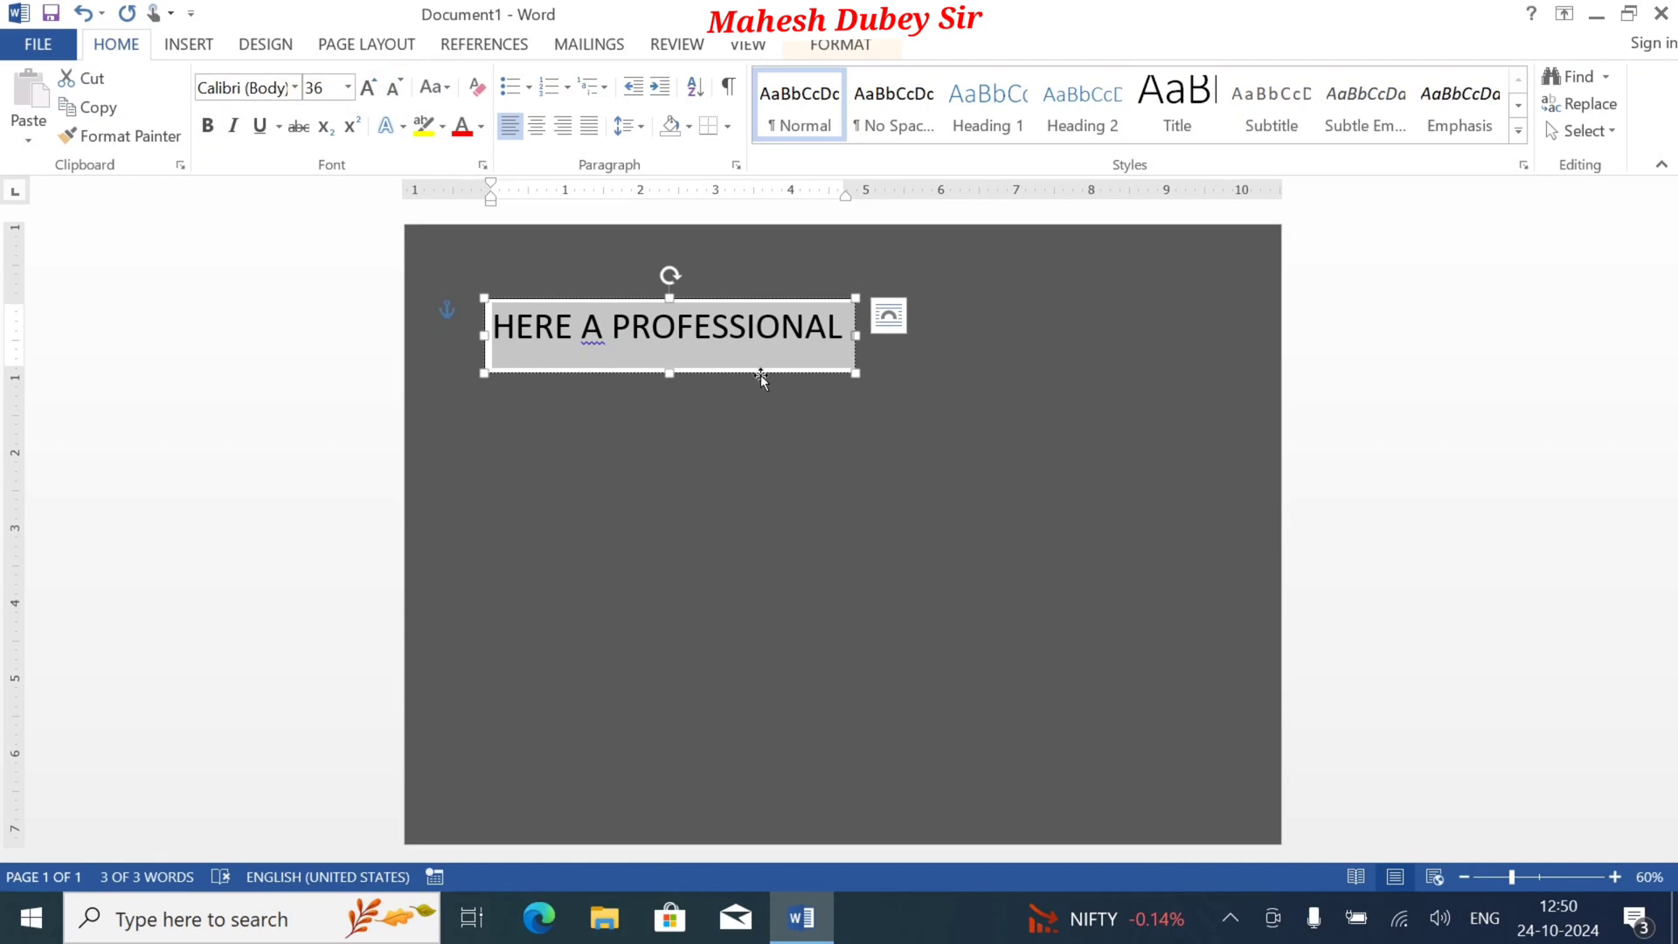
Step: Resize the text box to about 0.7" high and 4.97" wide so it fits closely around the heading
left_click_drag(668, 372, 670, 350)
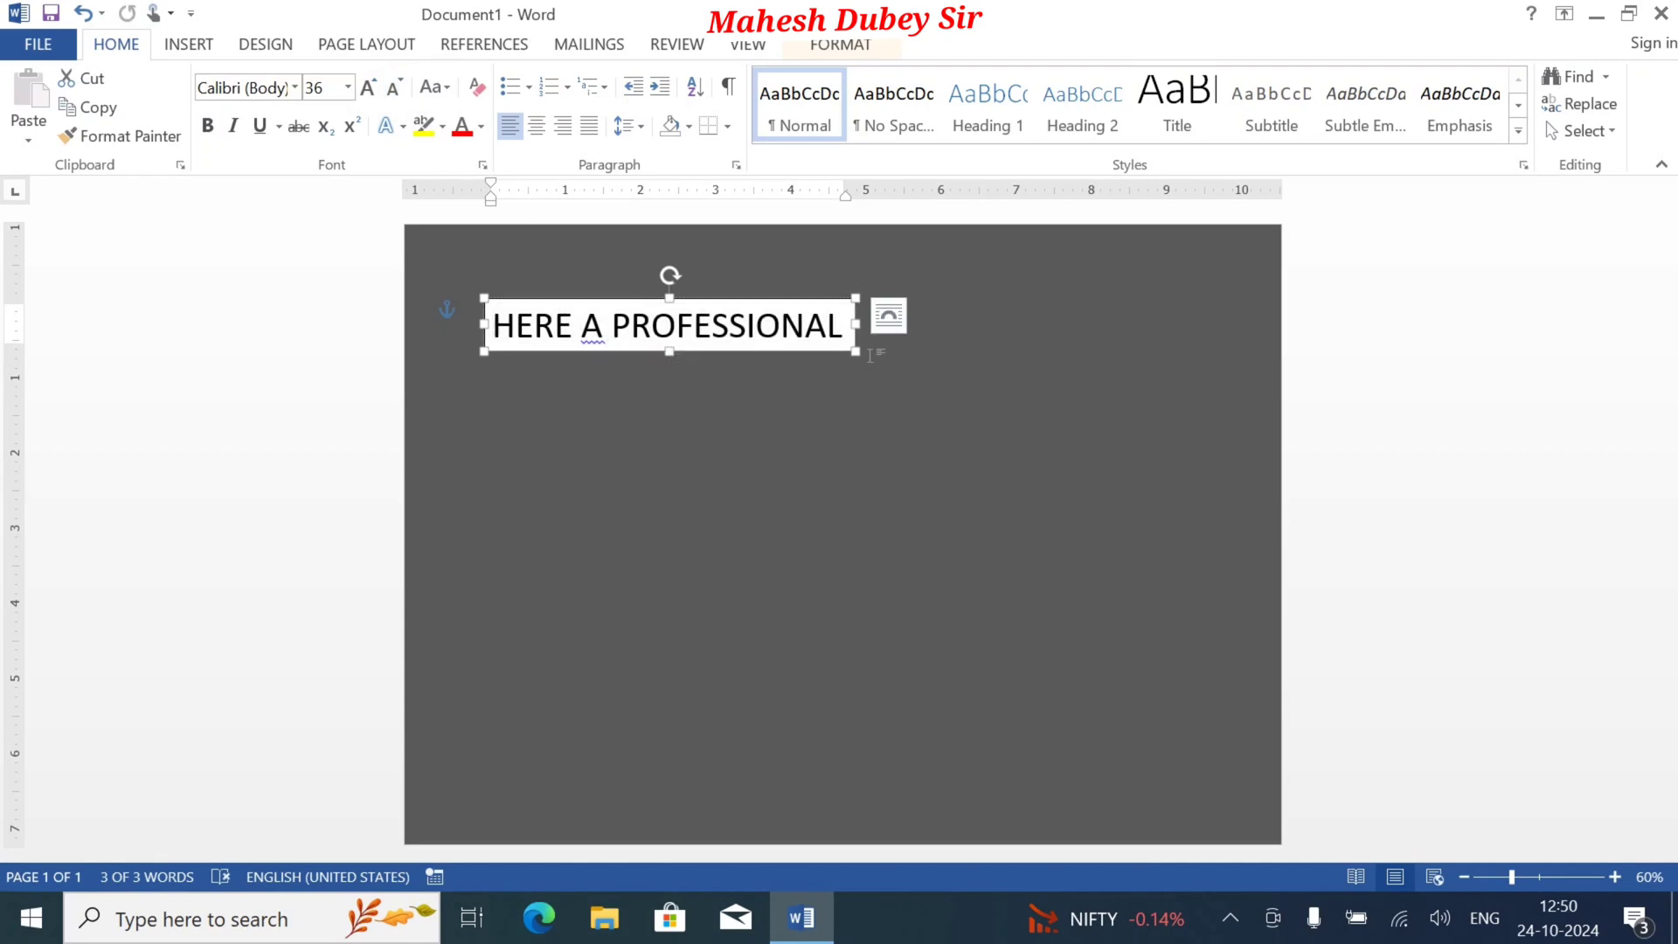
left_click(858, 50)
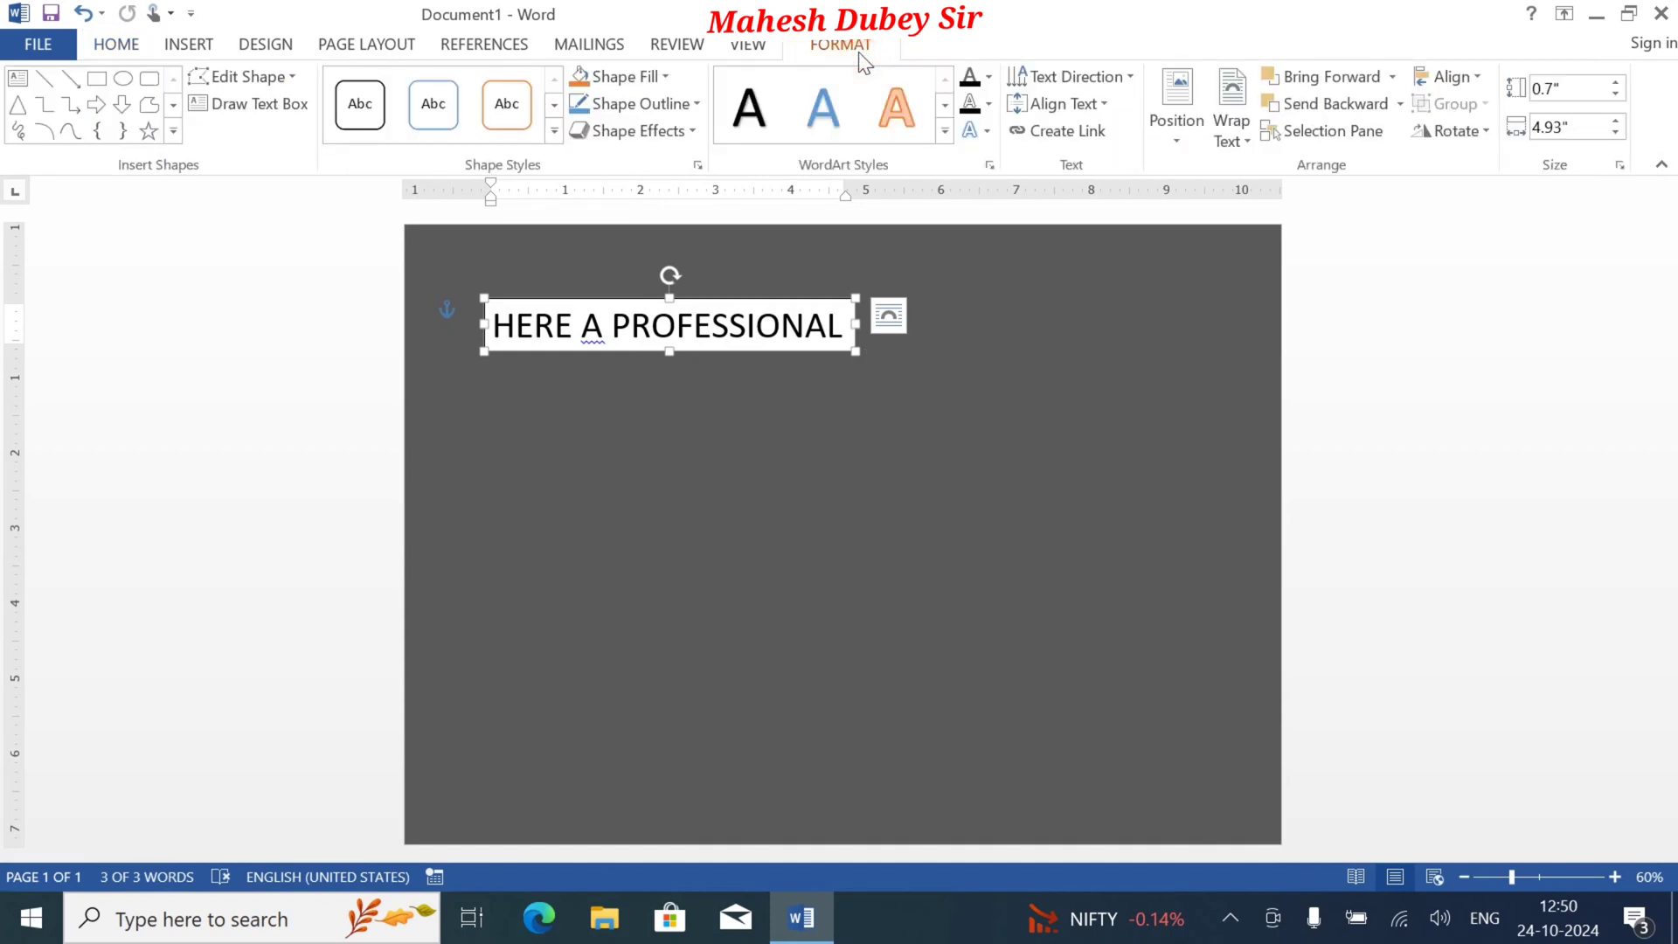
left_click(656, 76)
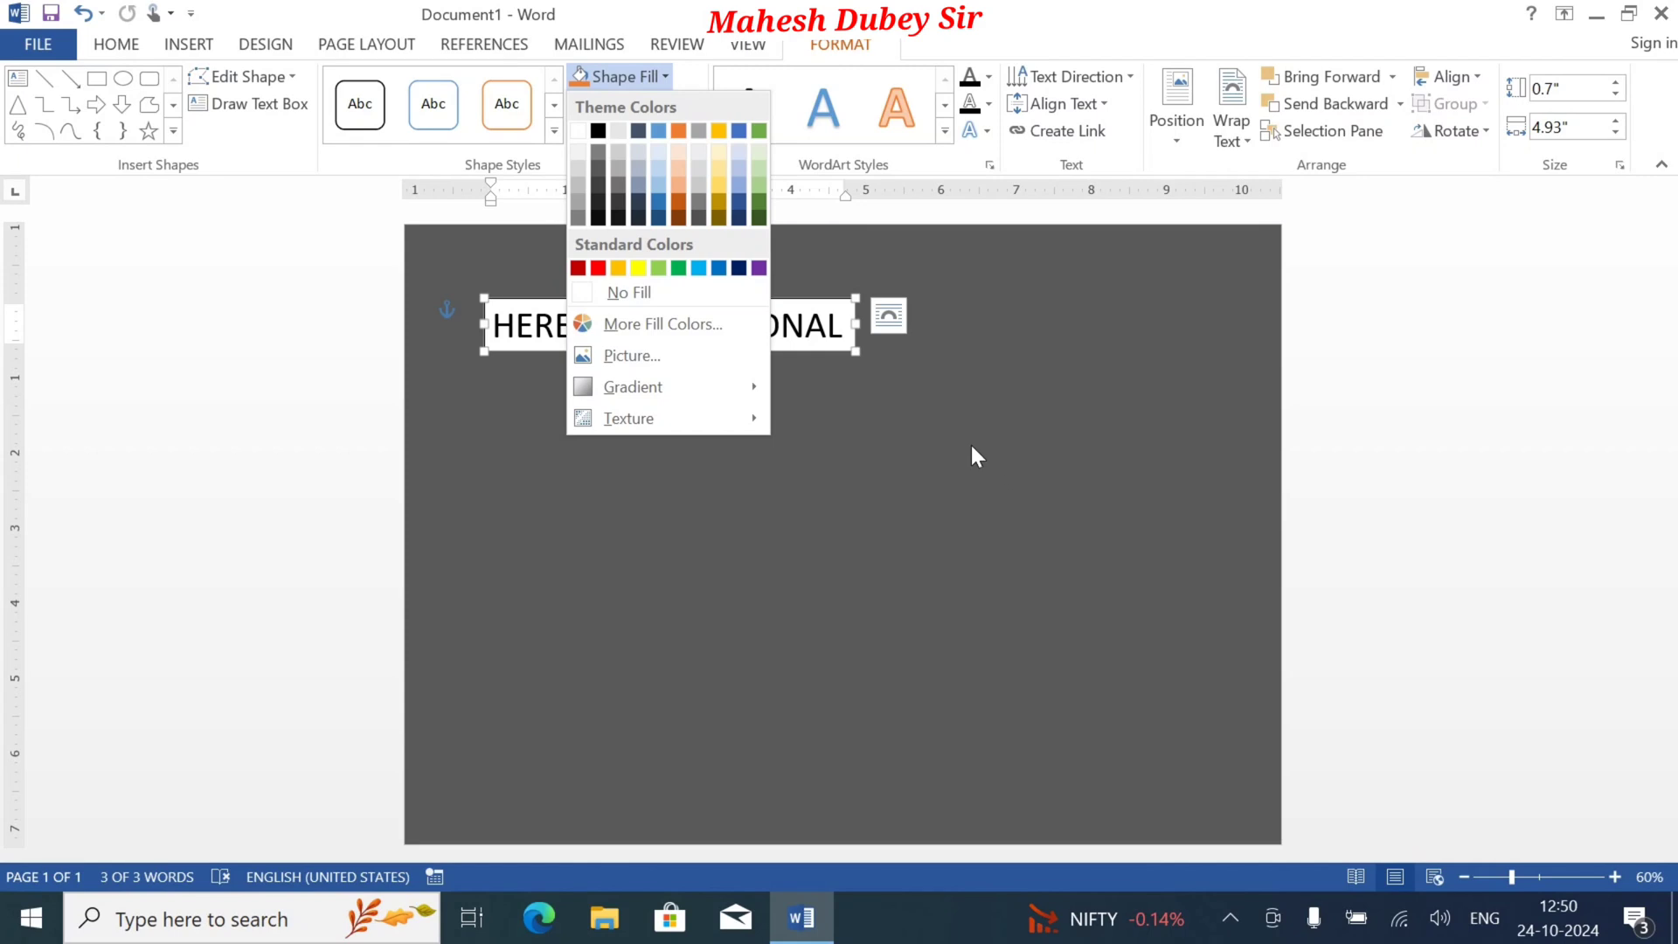
left_click(858, 323)
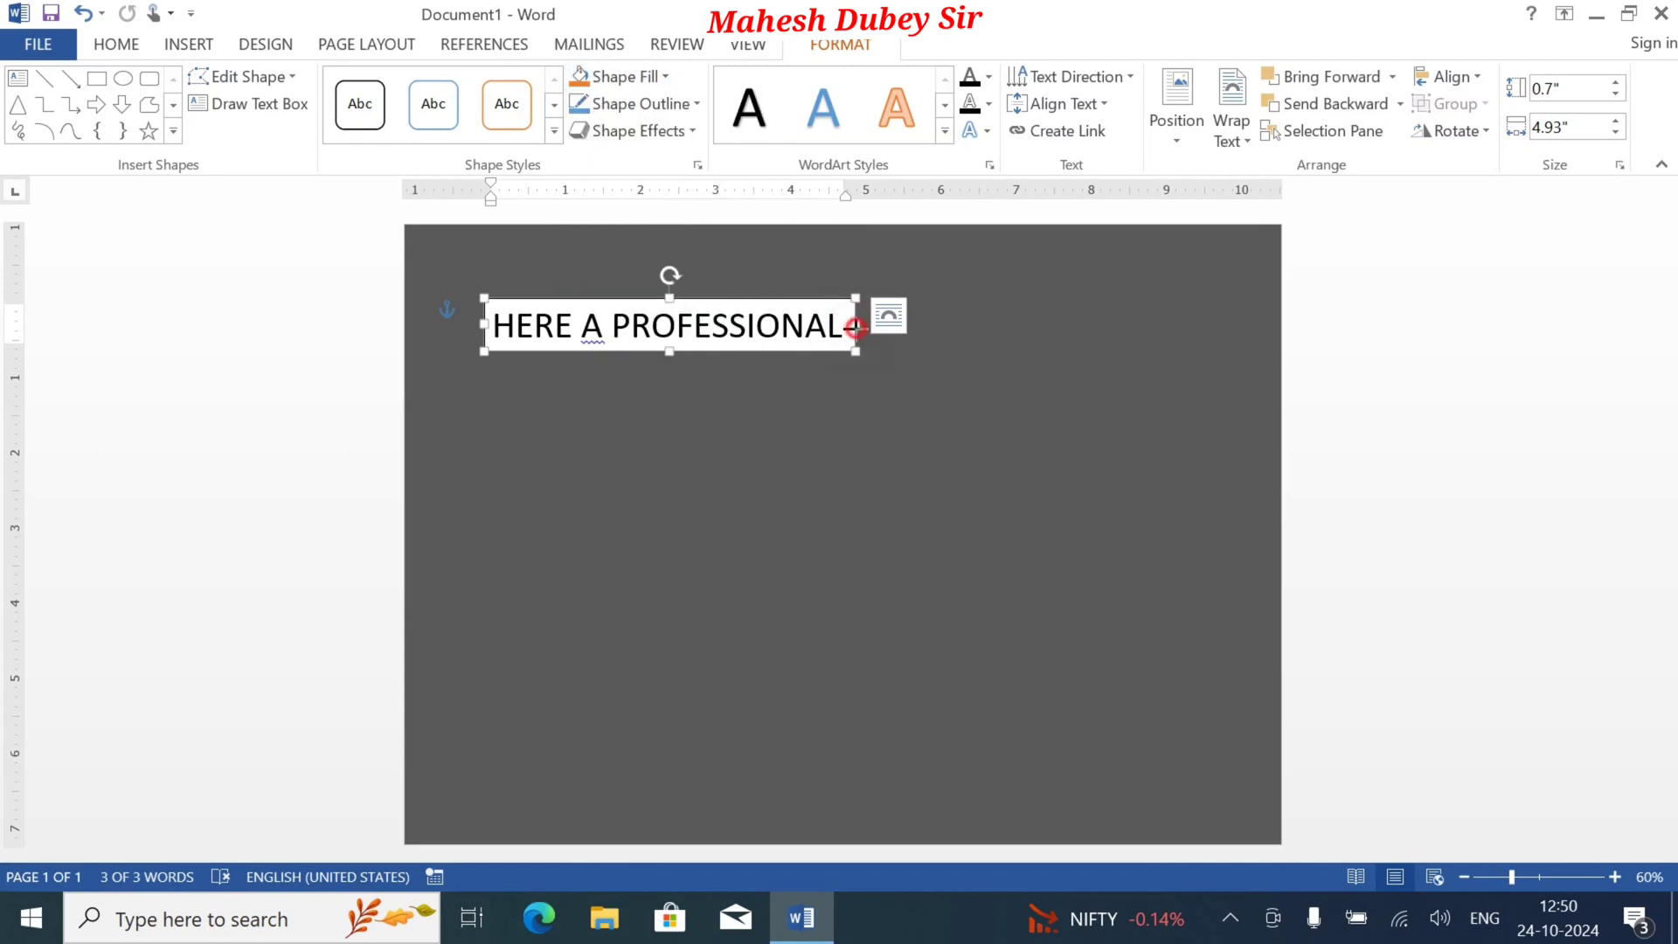
left_click_drag(851, 325, 859, 325)
Step: Fill the heading text box with standard yellow
left_click(643, 78)
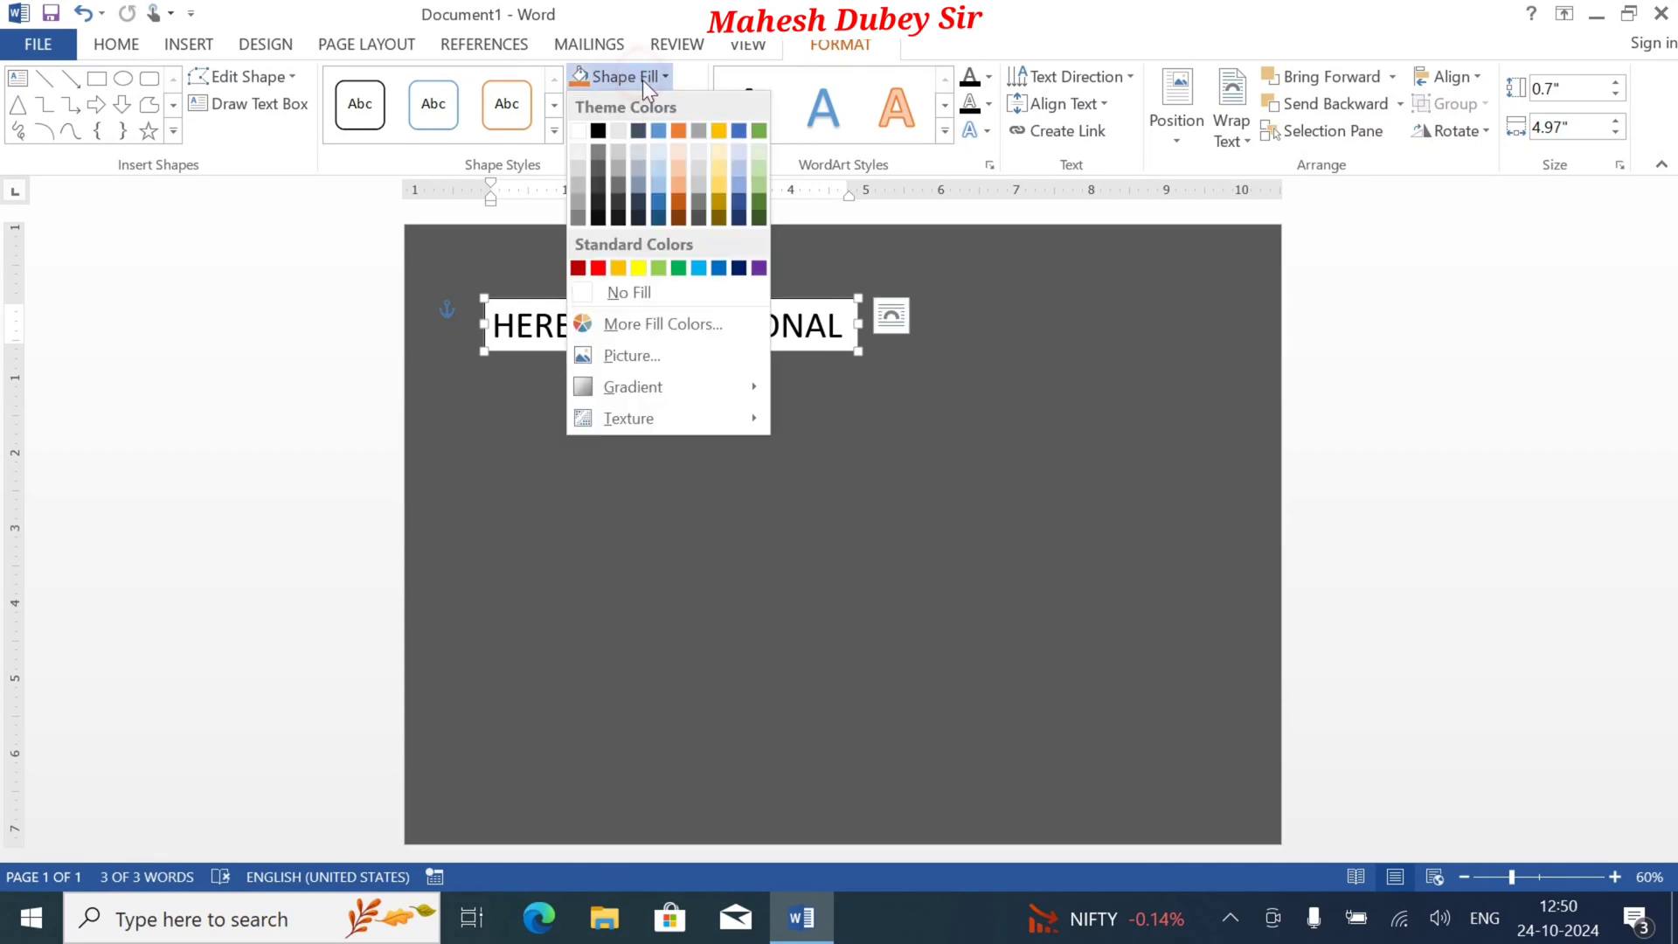
left_click(639, 267)
left_click(641, 266)
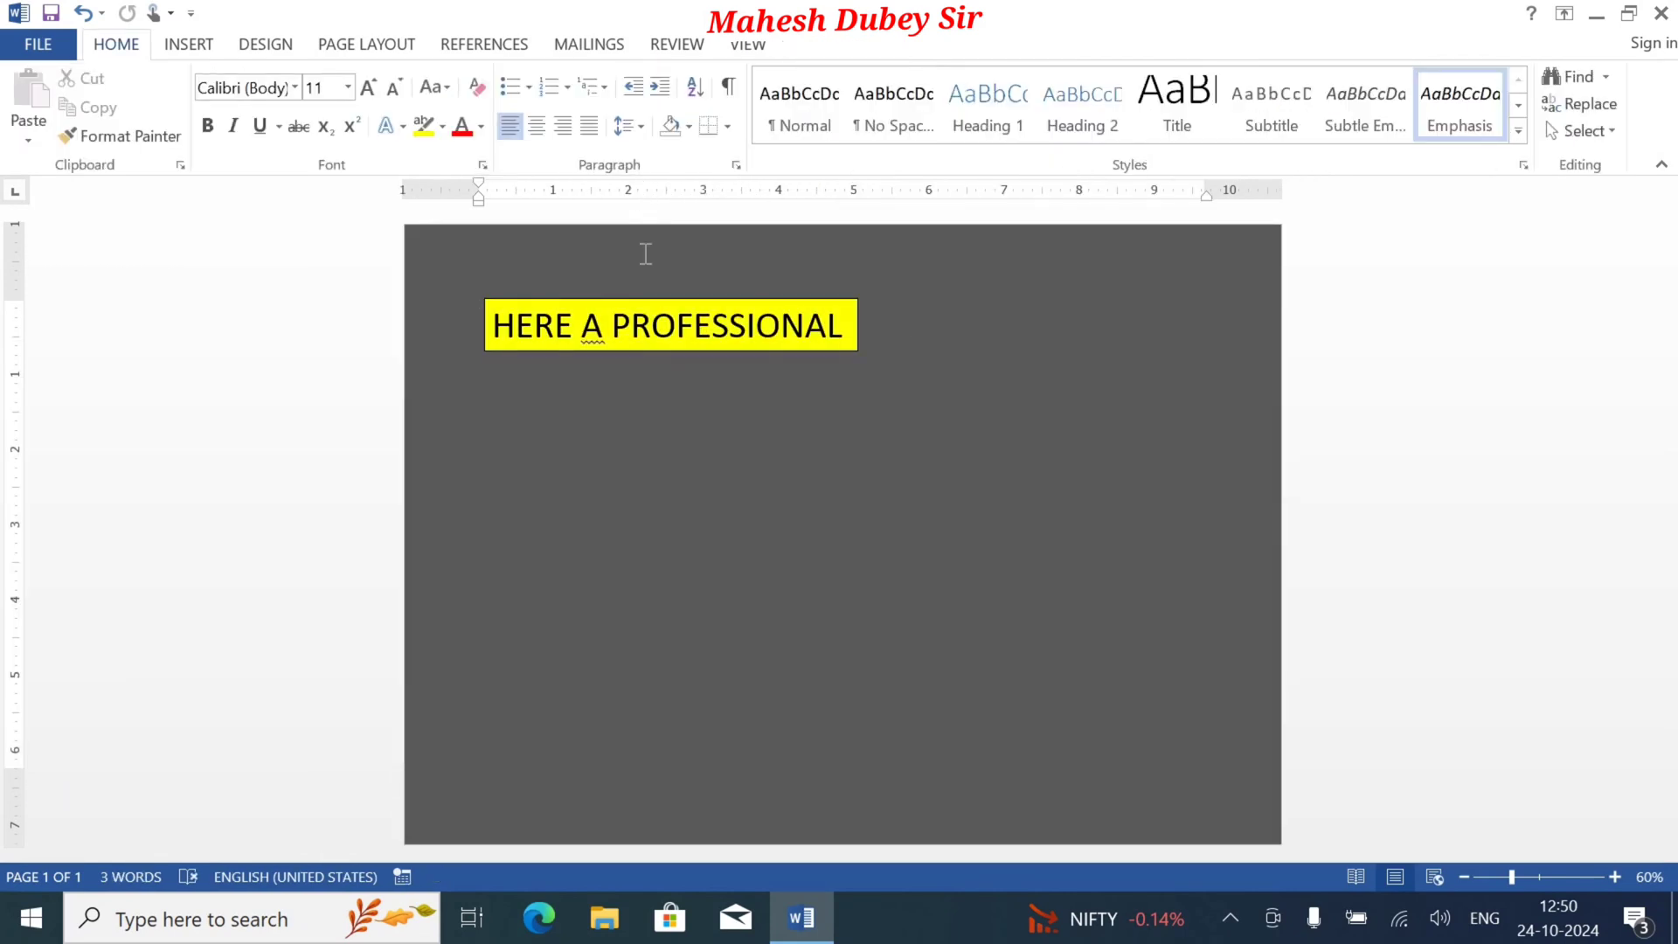
Step: Change the yellow text box's shape to a rounded rectangle and increase its corner rounding to fully round ends
left_click(725, 330)
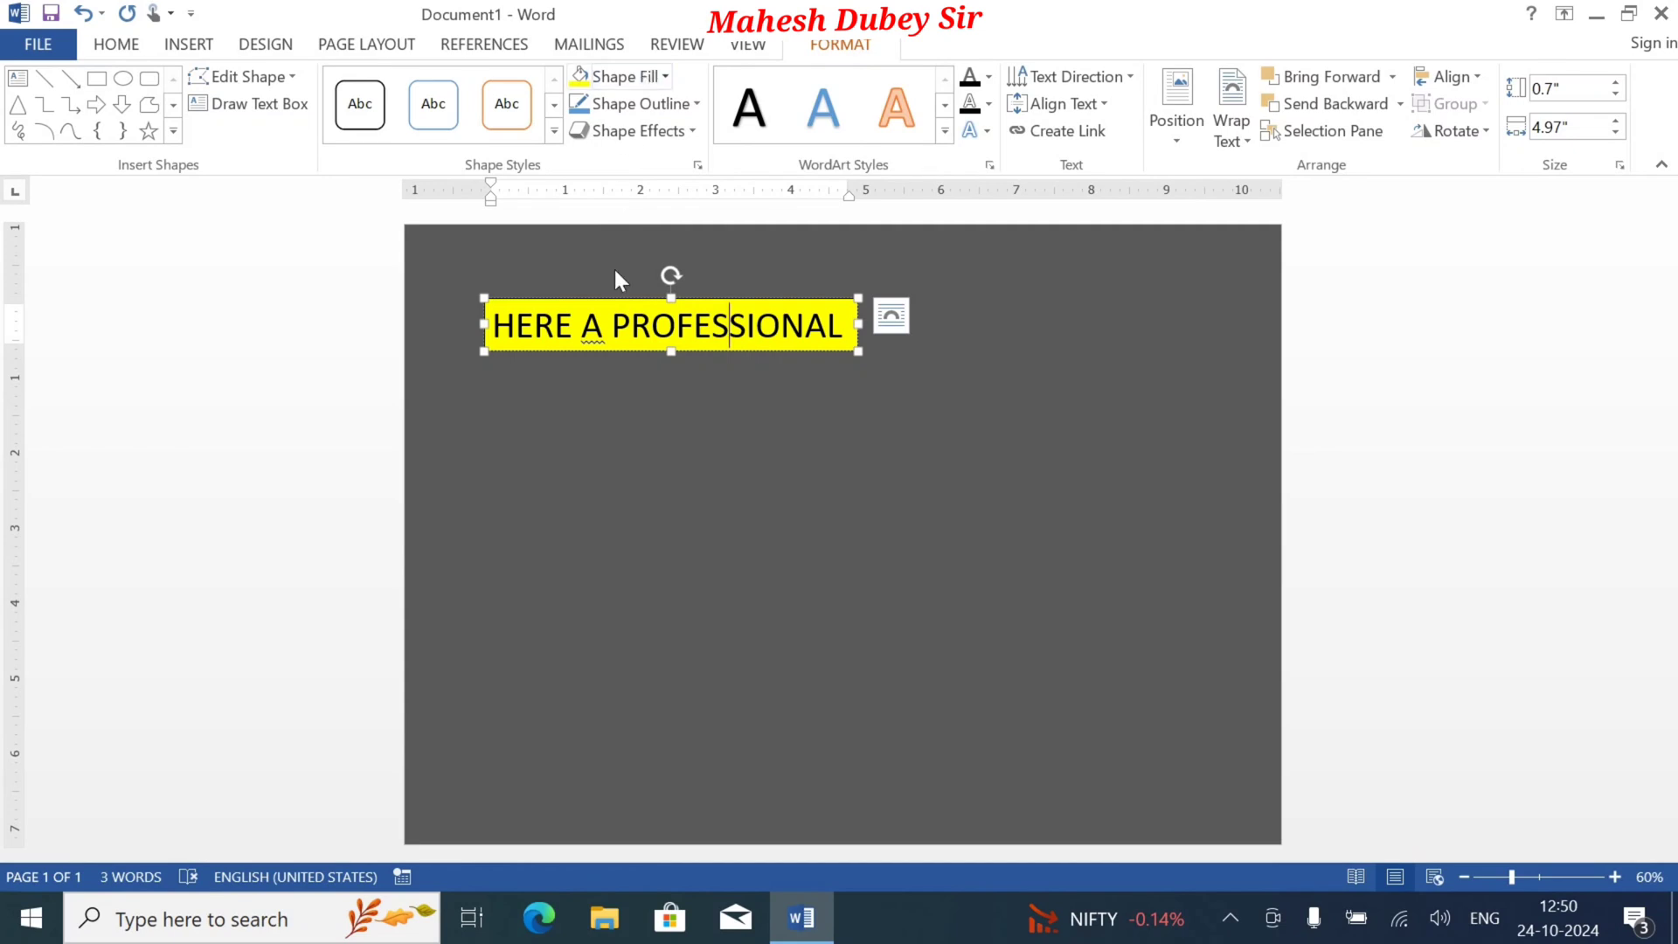
left_click(267, 76)
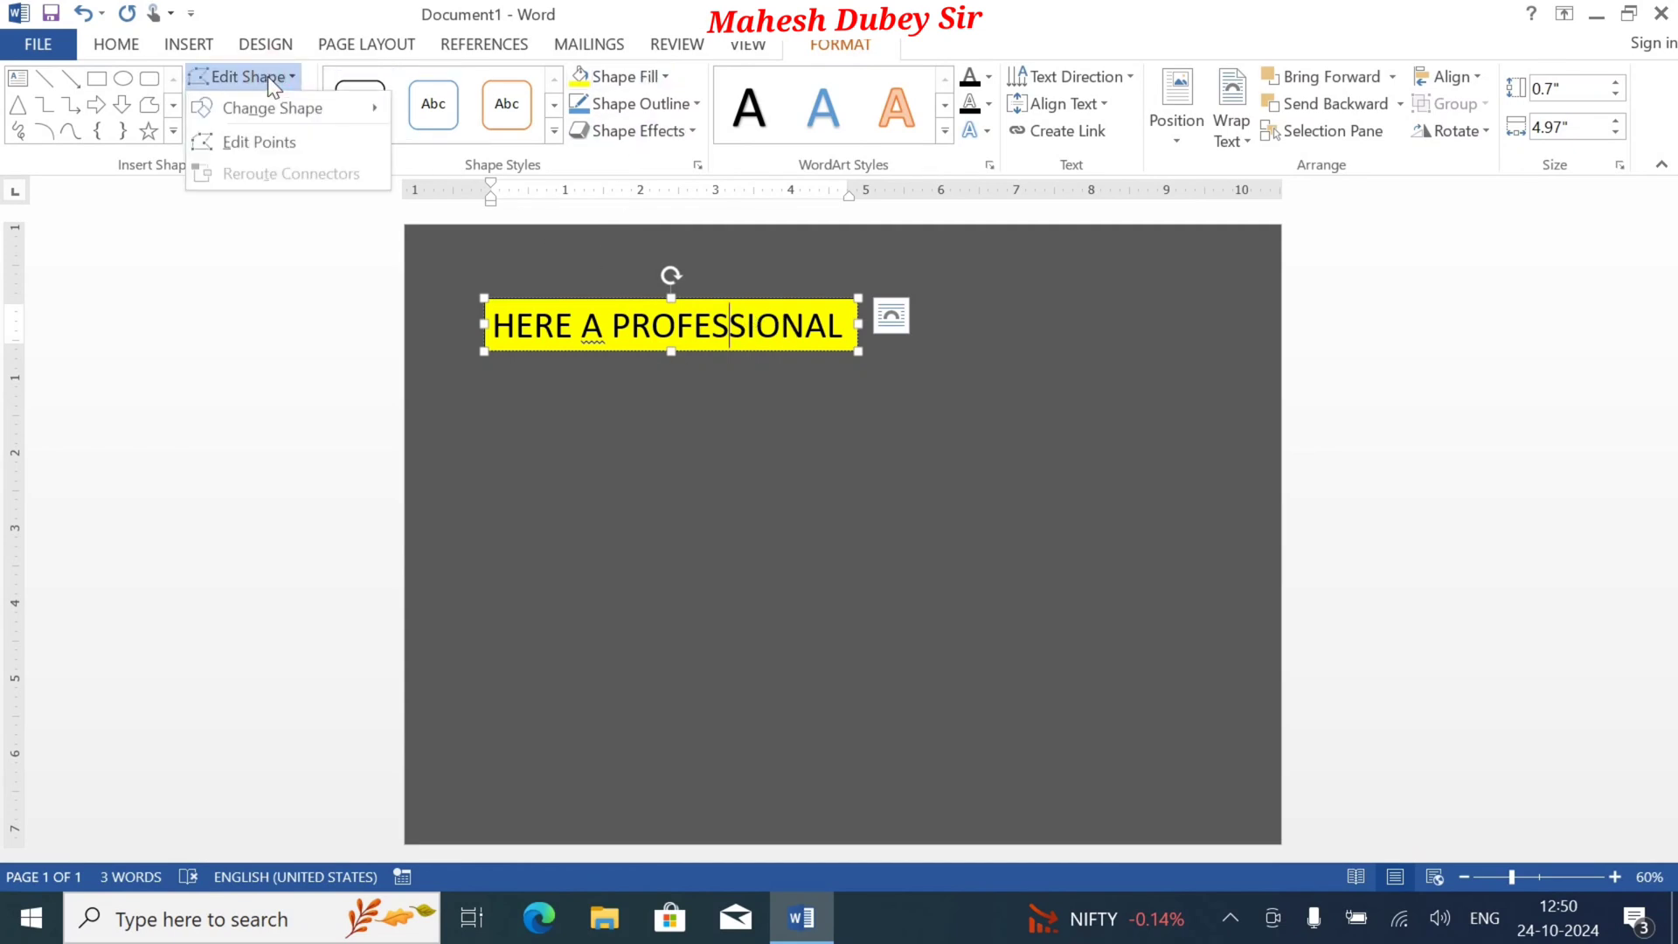
mouse_move(283, 109)
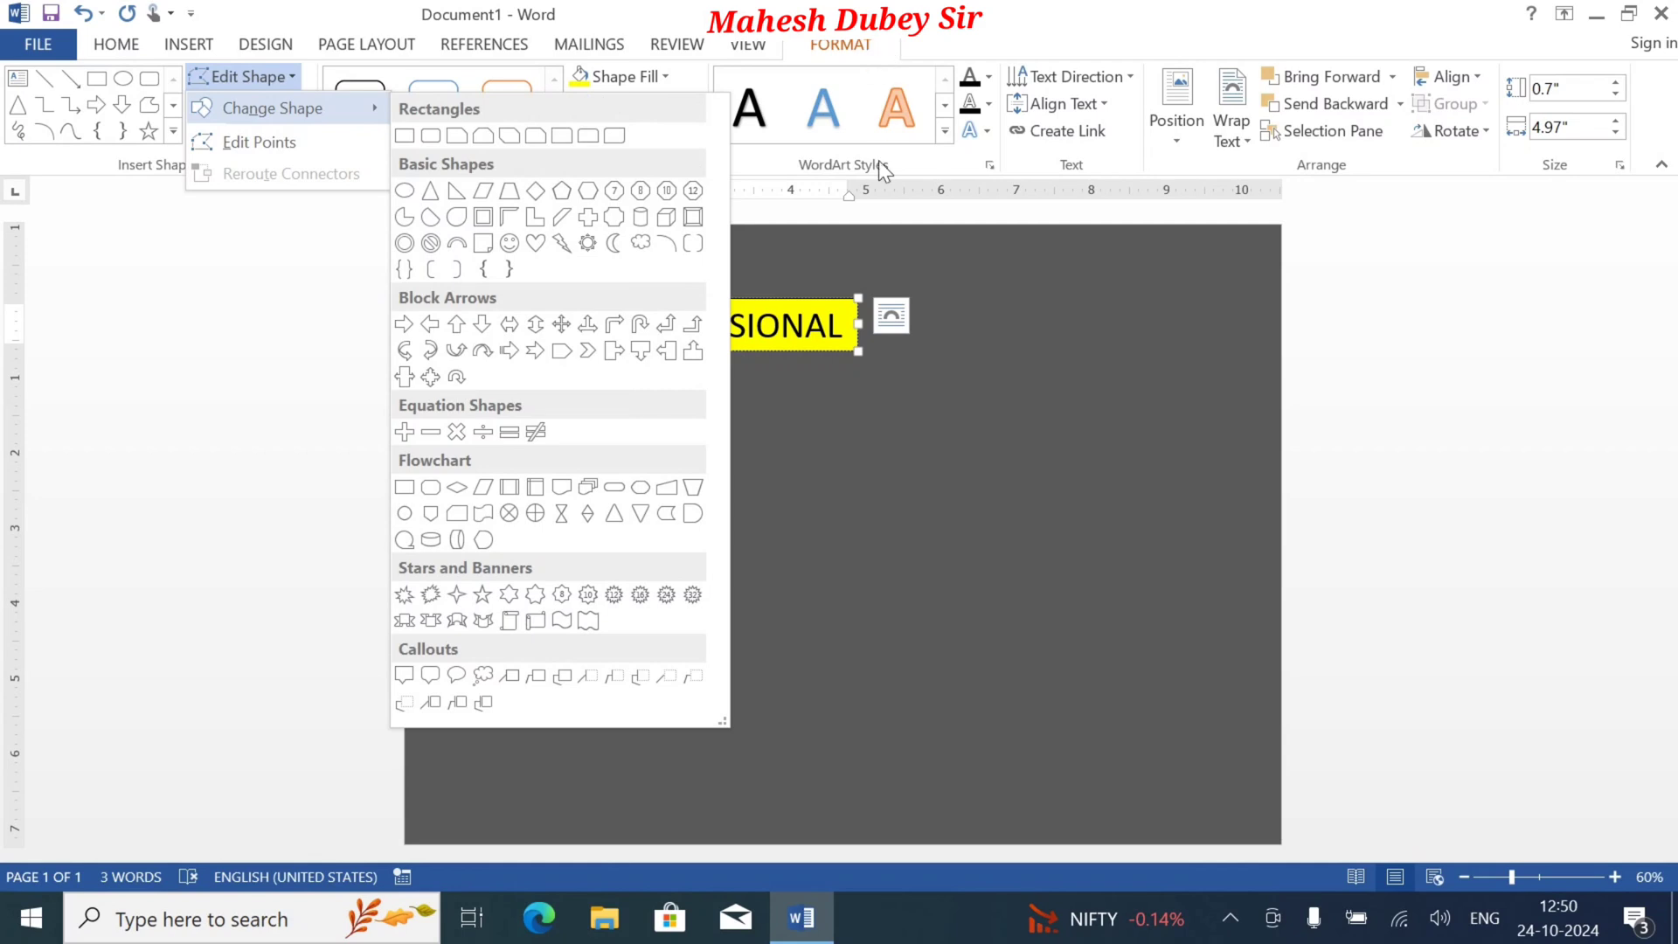
left_click(830, 325)
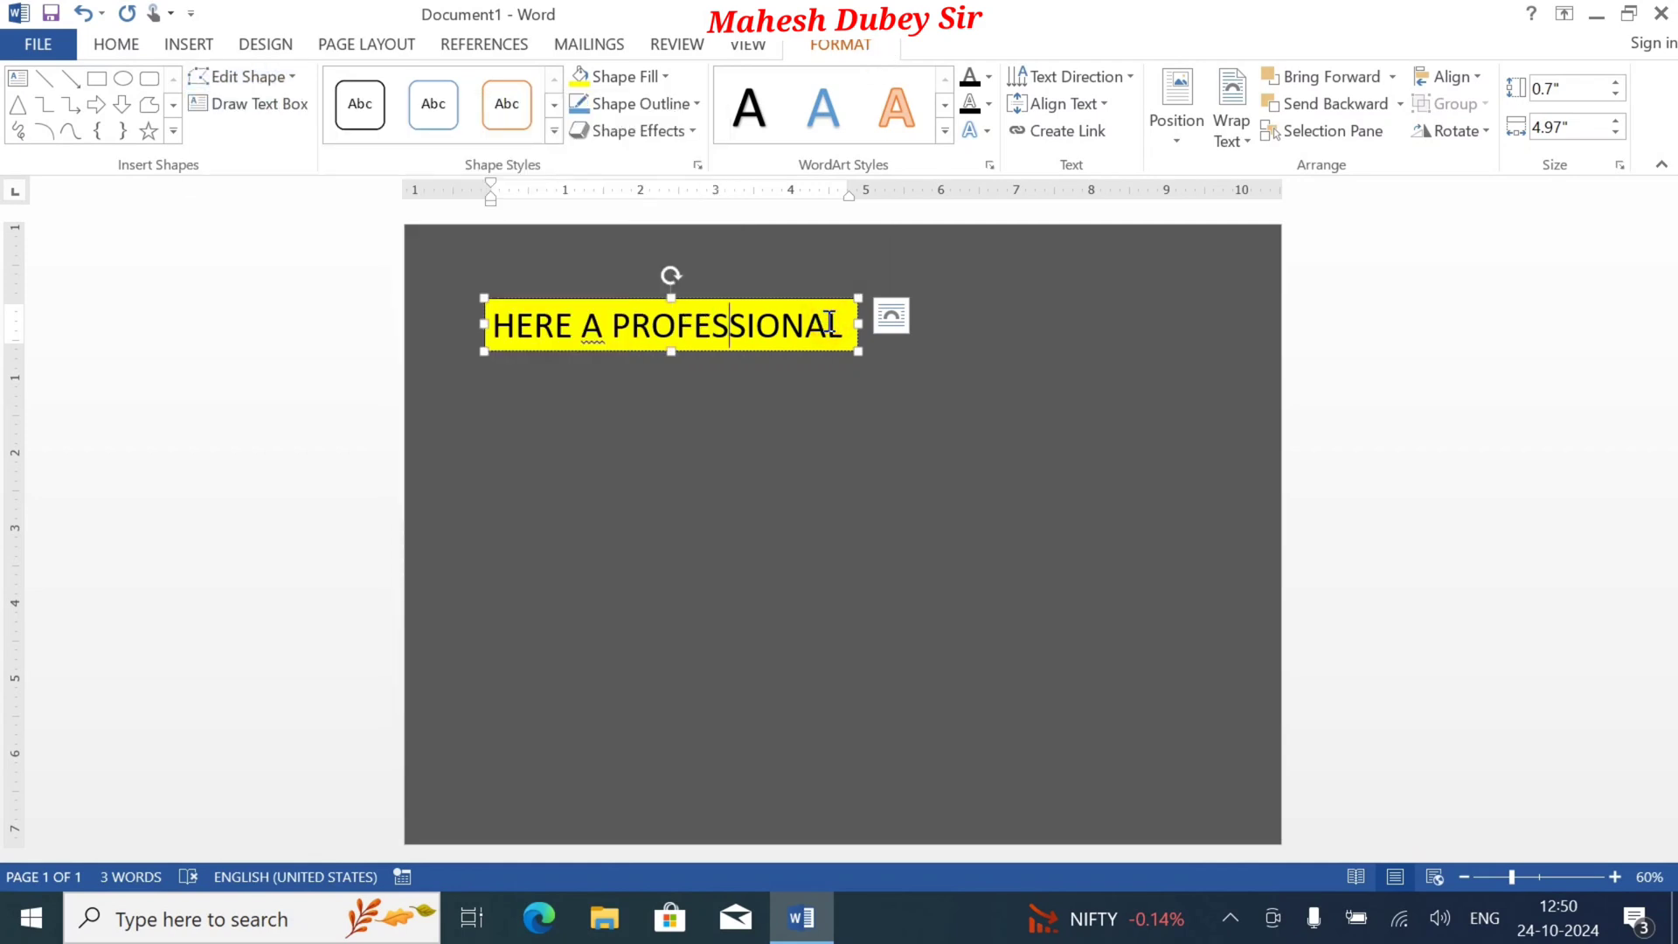
left_click(265, 83)
mouse_move(285, 113)
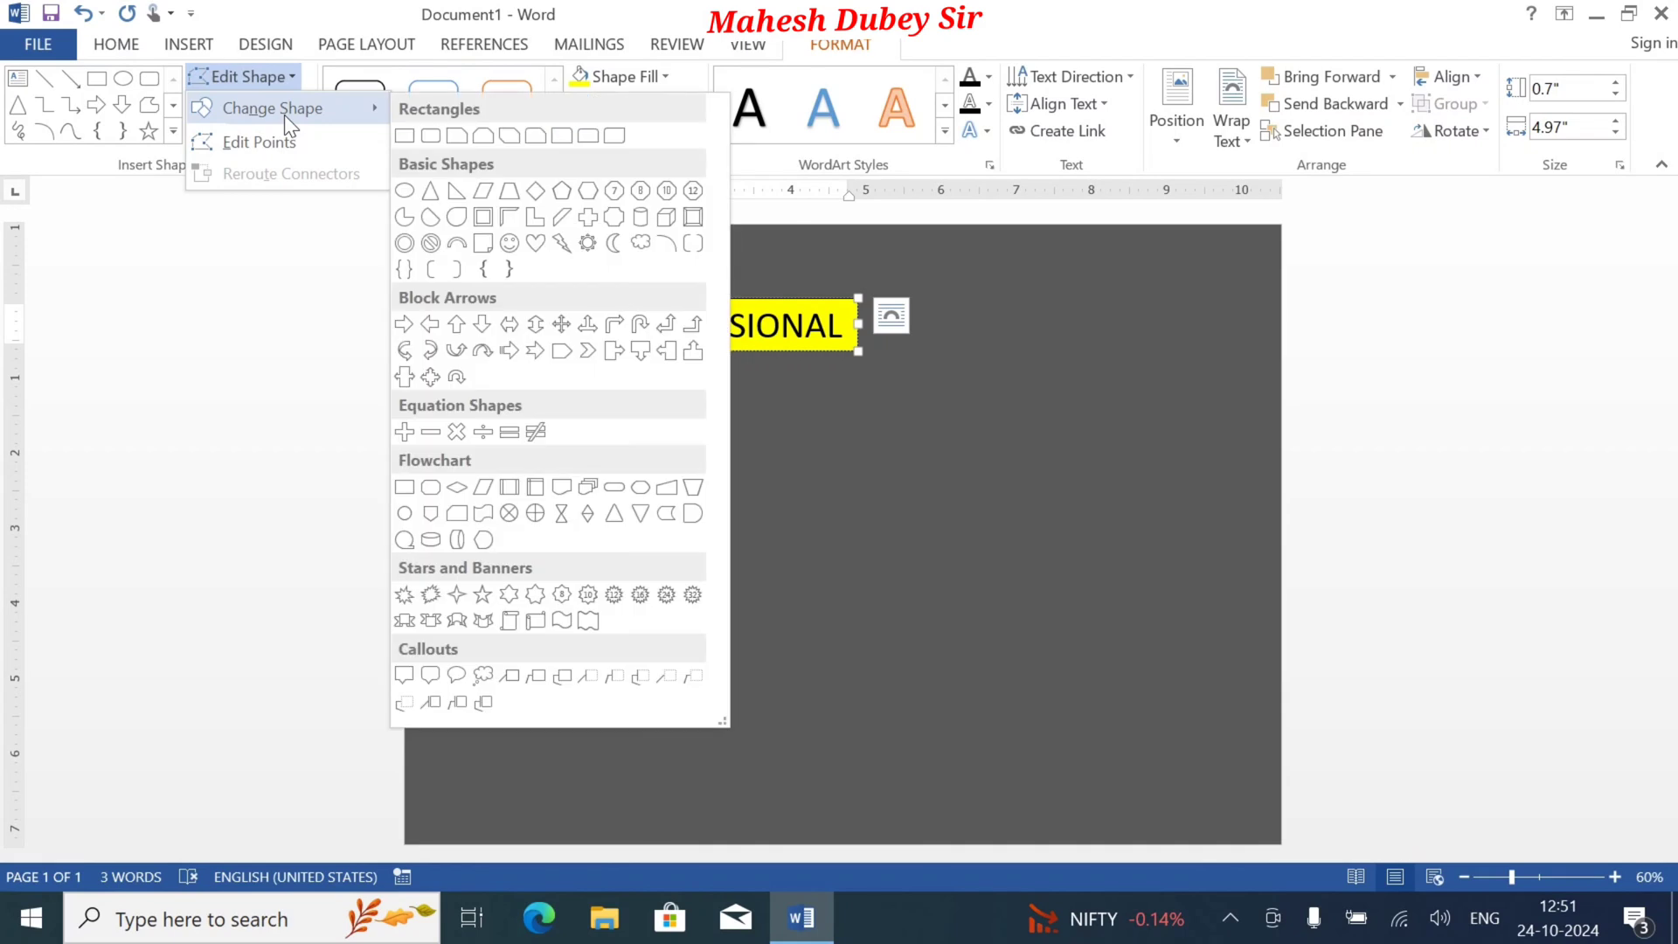
left_click(433, 137)
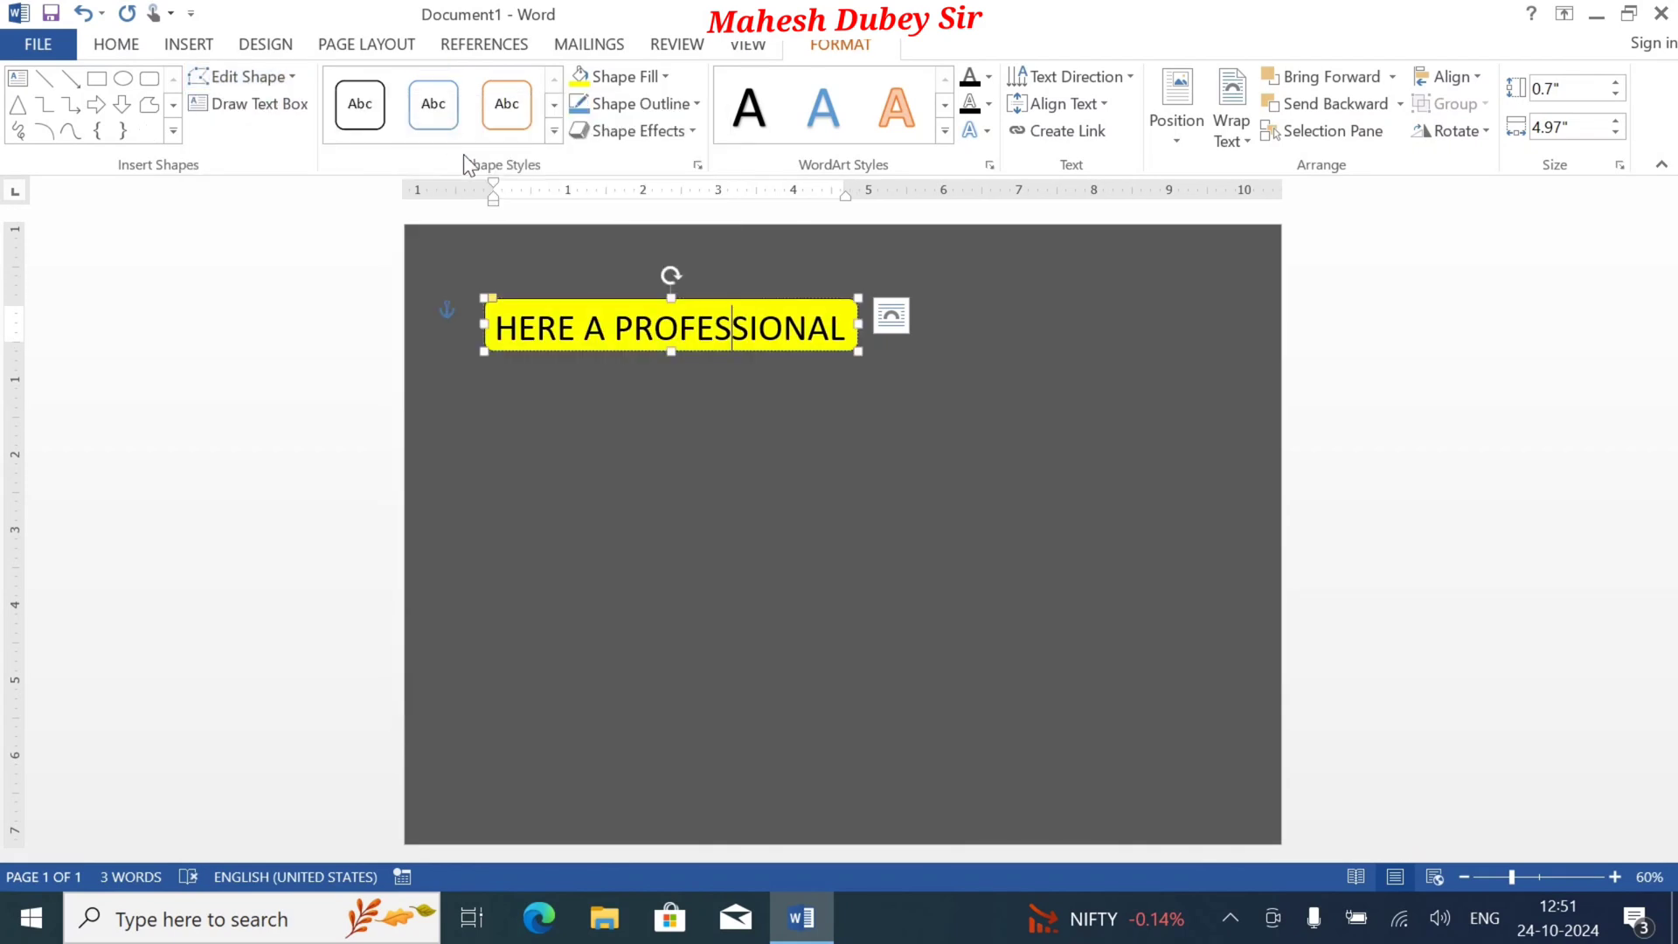
left_click(491, 299)
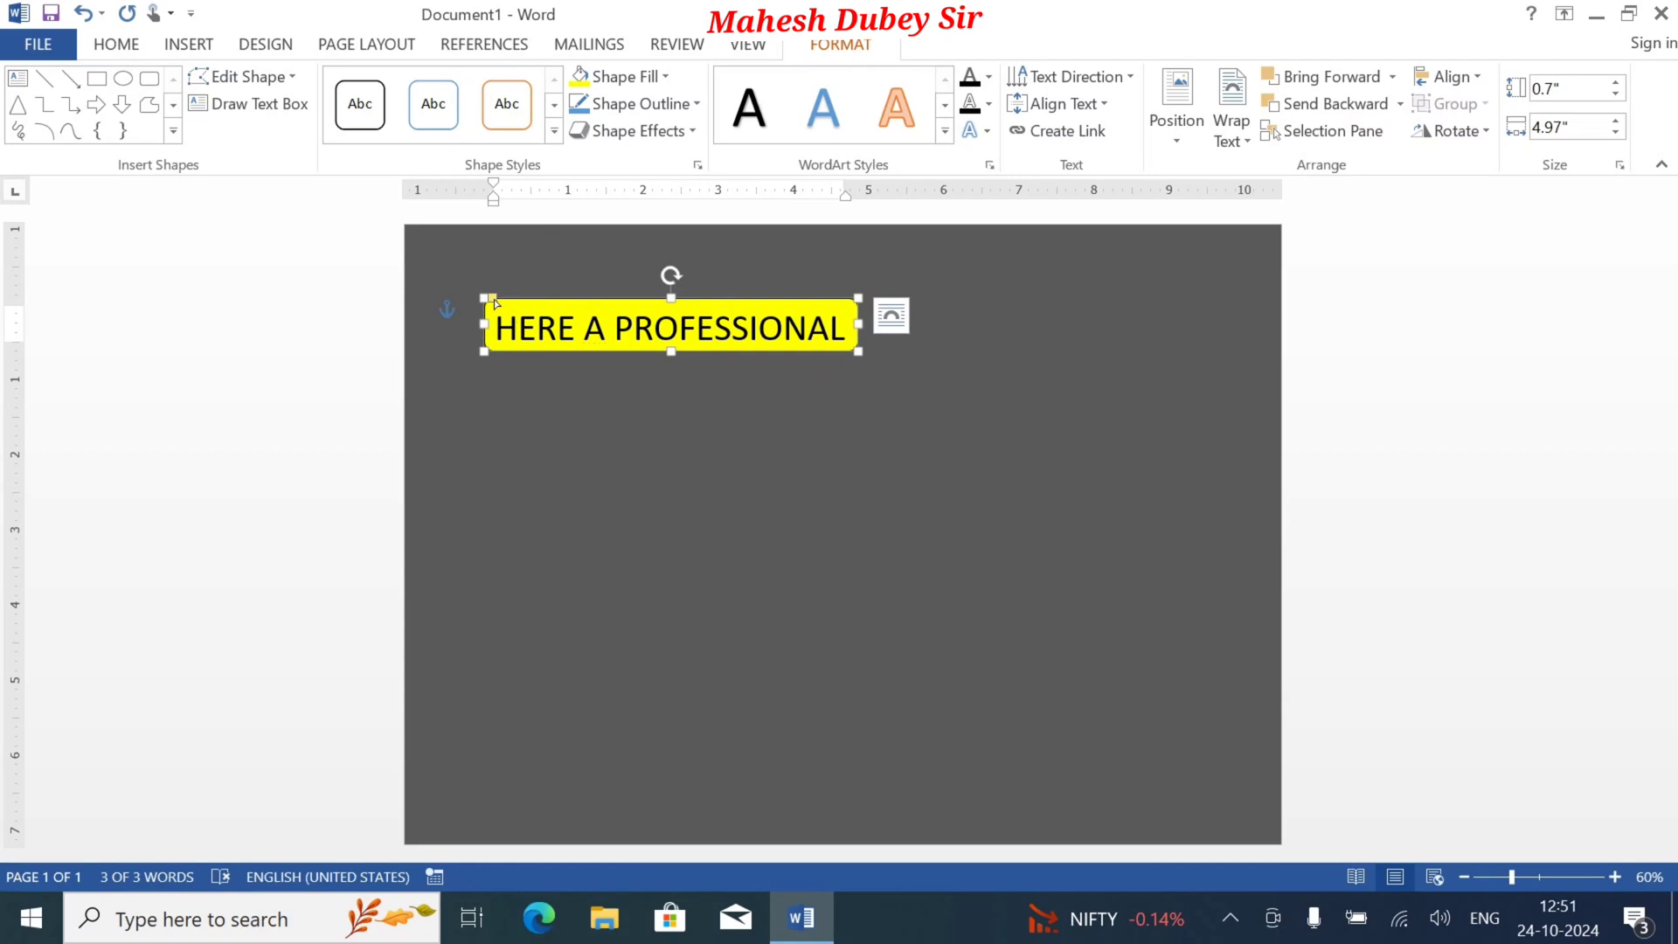
left_click_drag(491, 299, 552, 303)
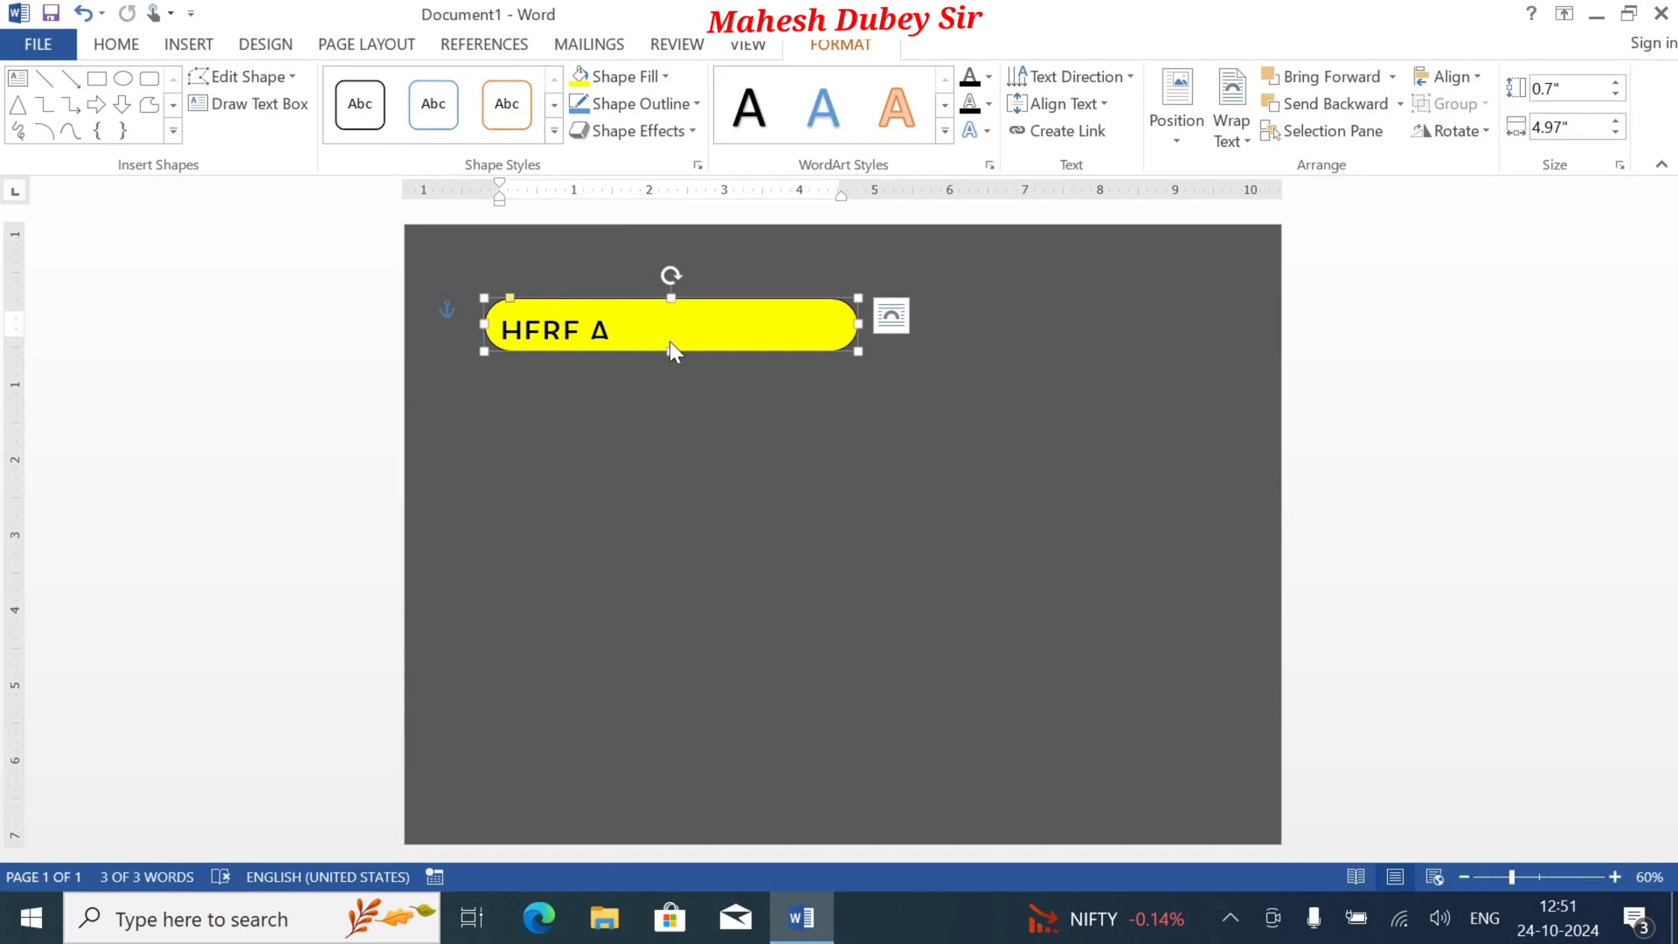
Step: Set the font size of all the text in the yellow heading box to 34
left_click(640, 329)
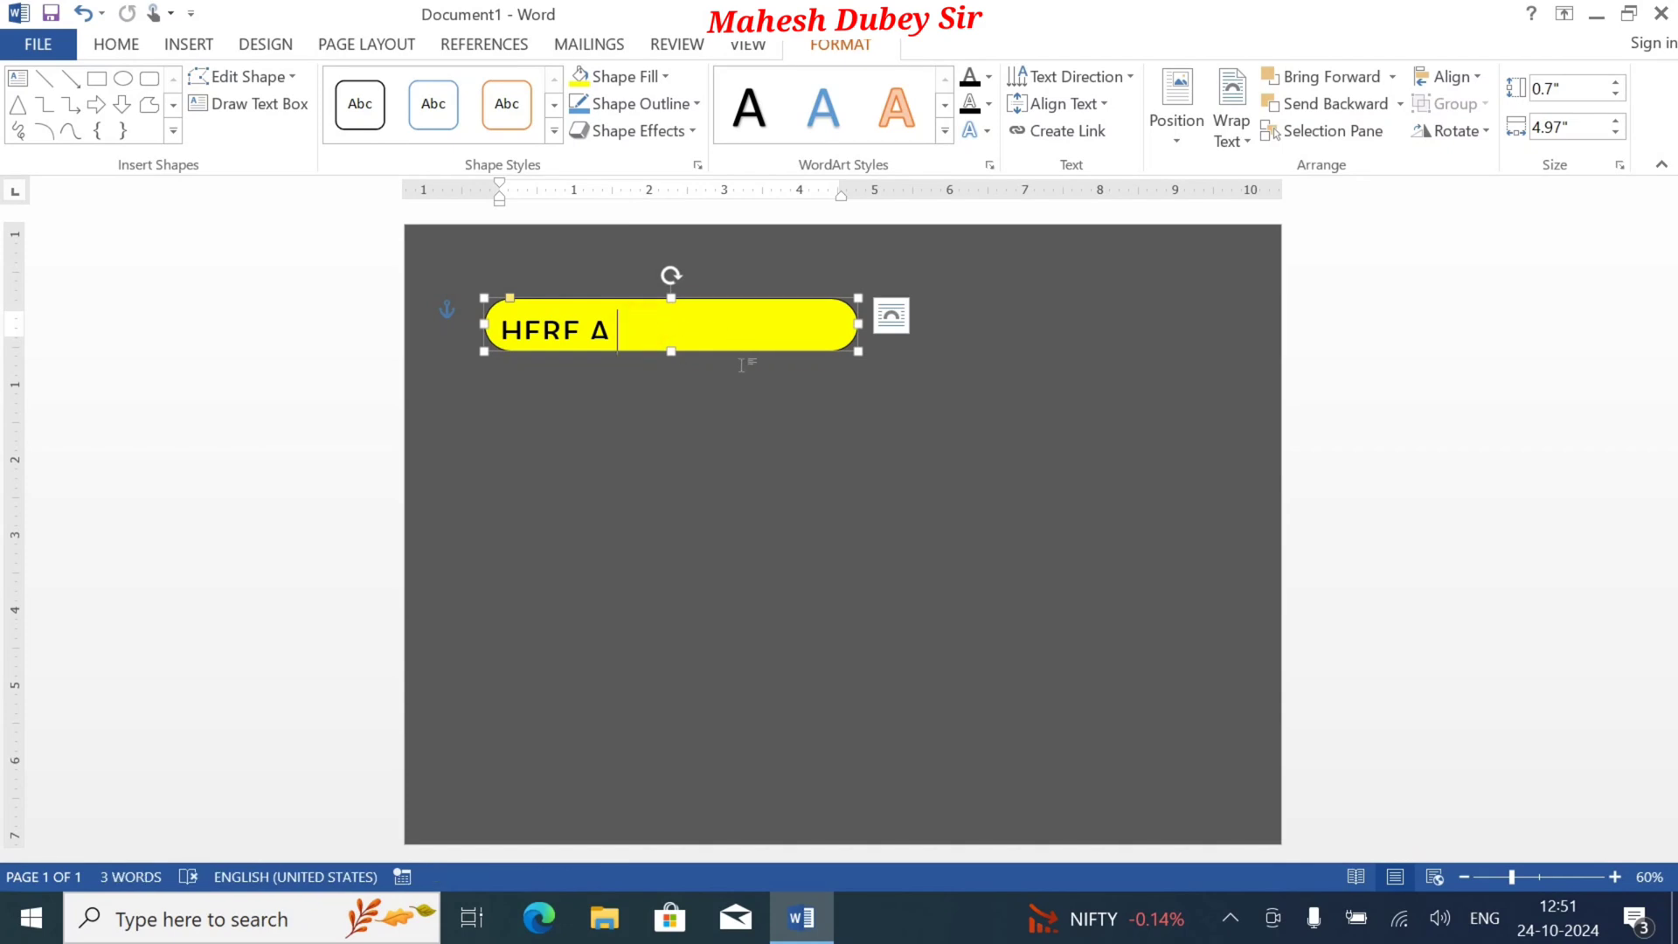
key("ctrl+a")
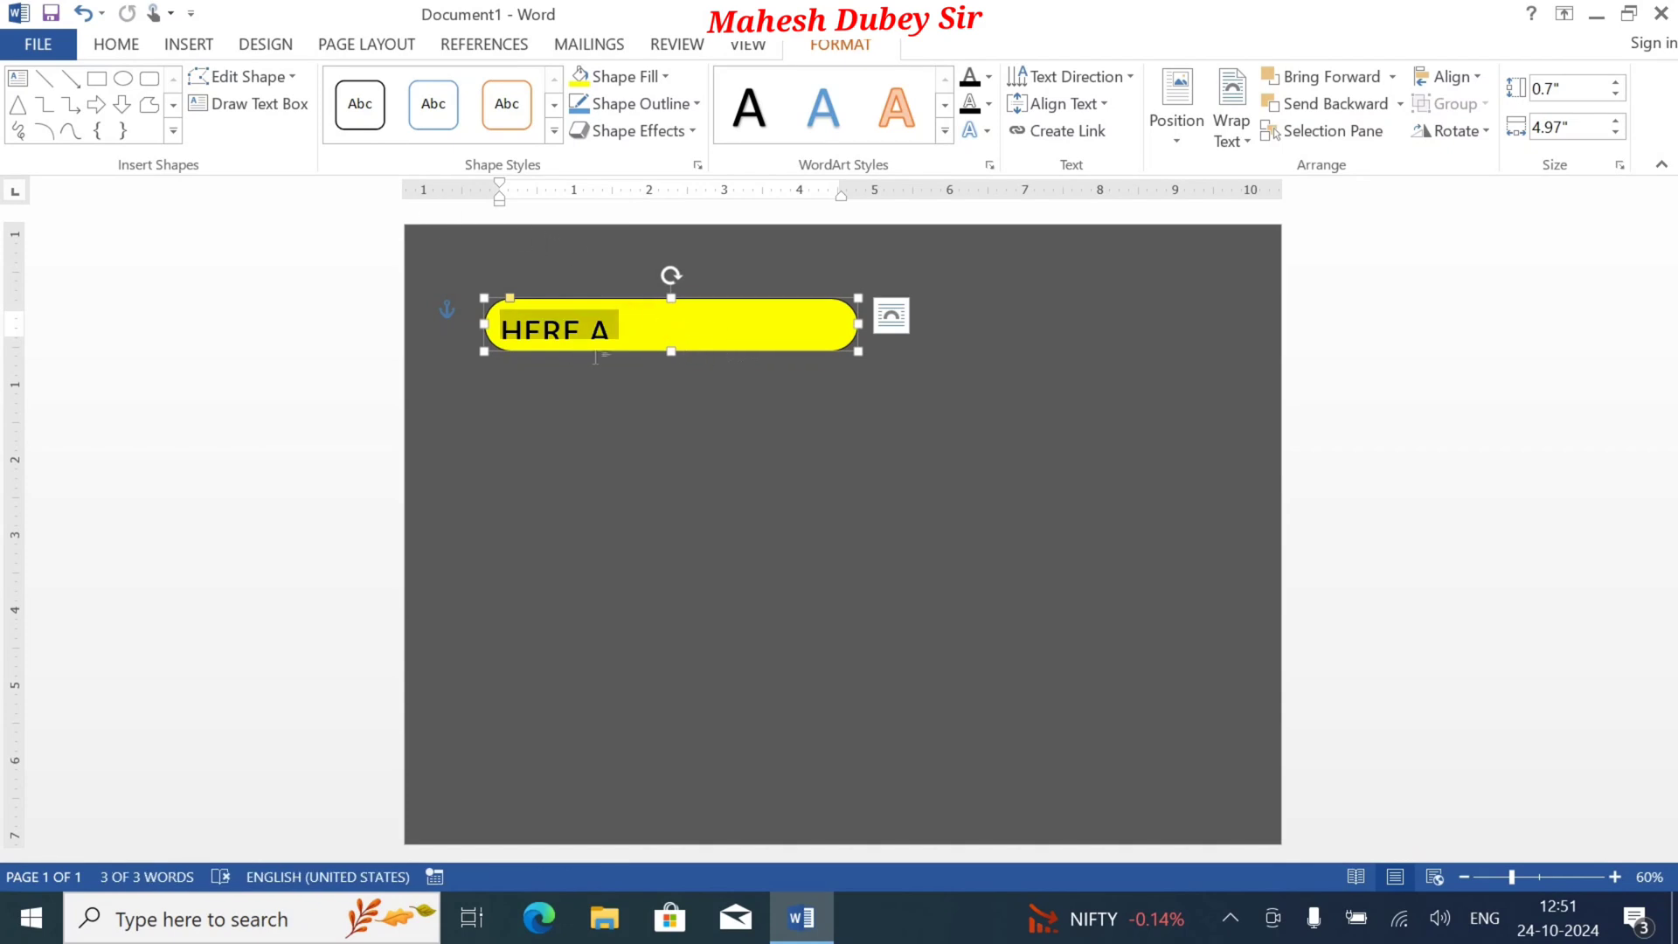
left_click(119, 46)
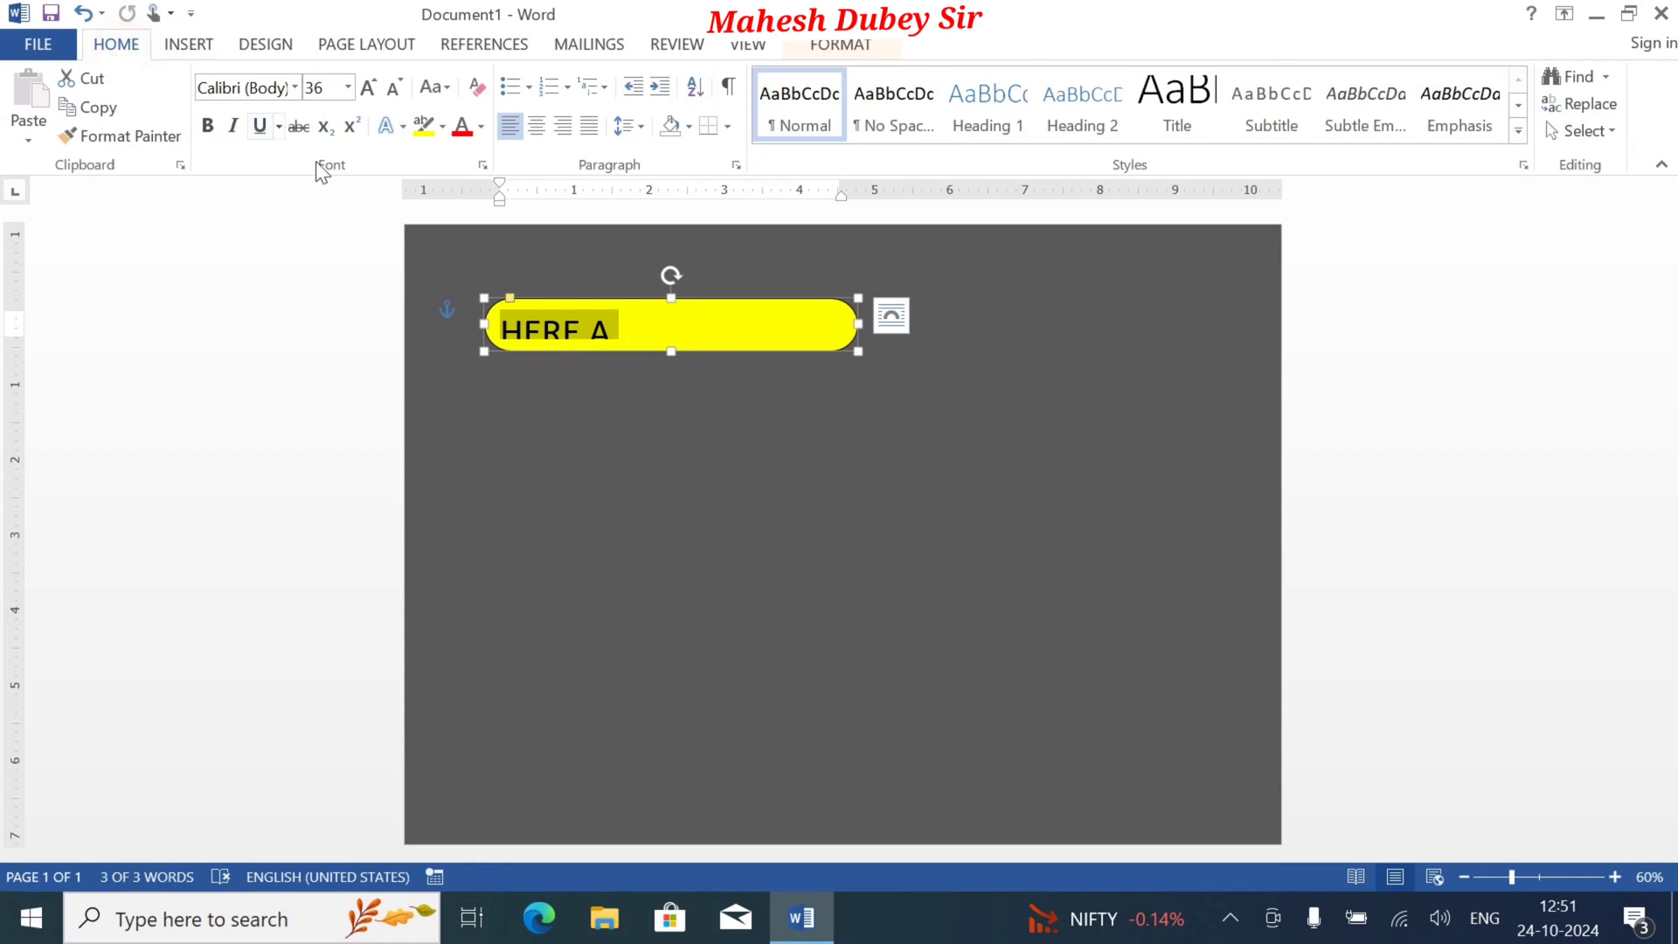
left_click(324, 88)
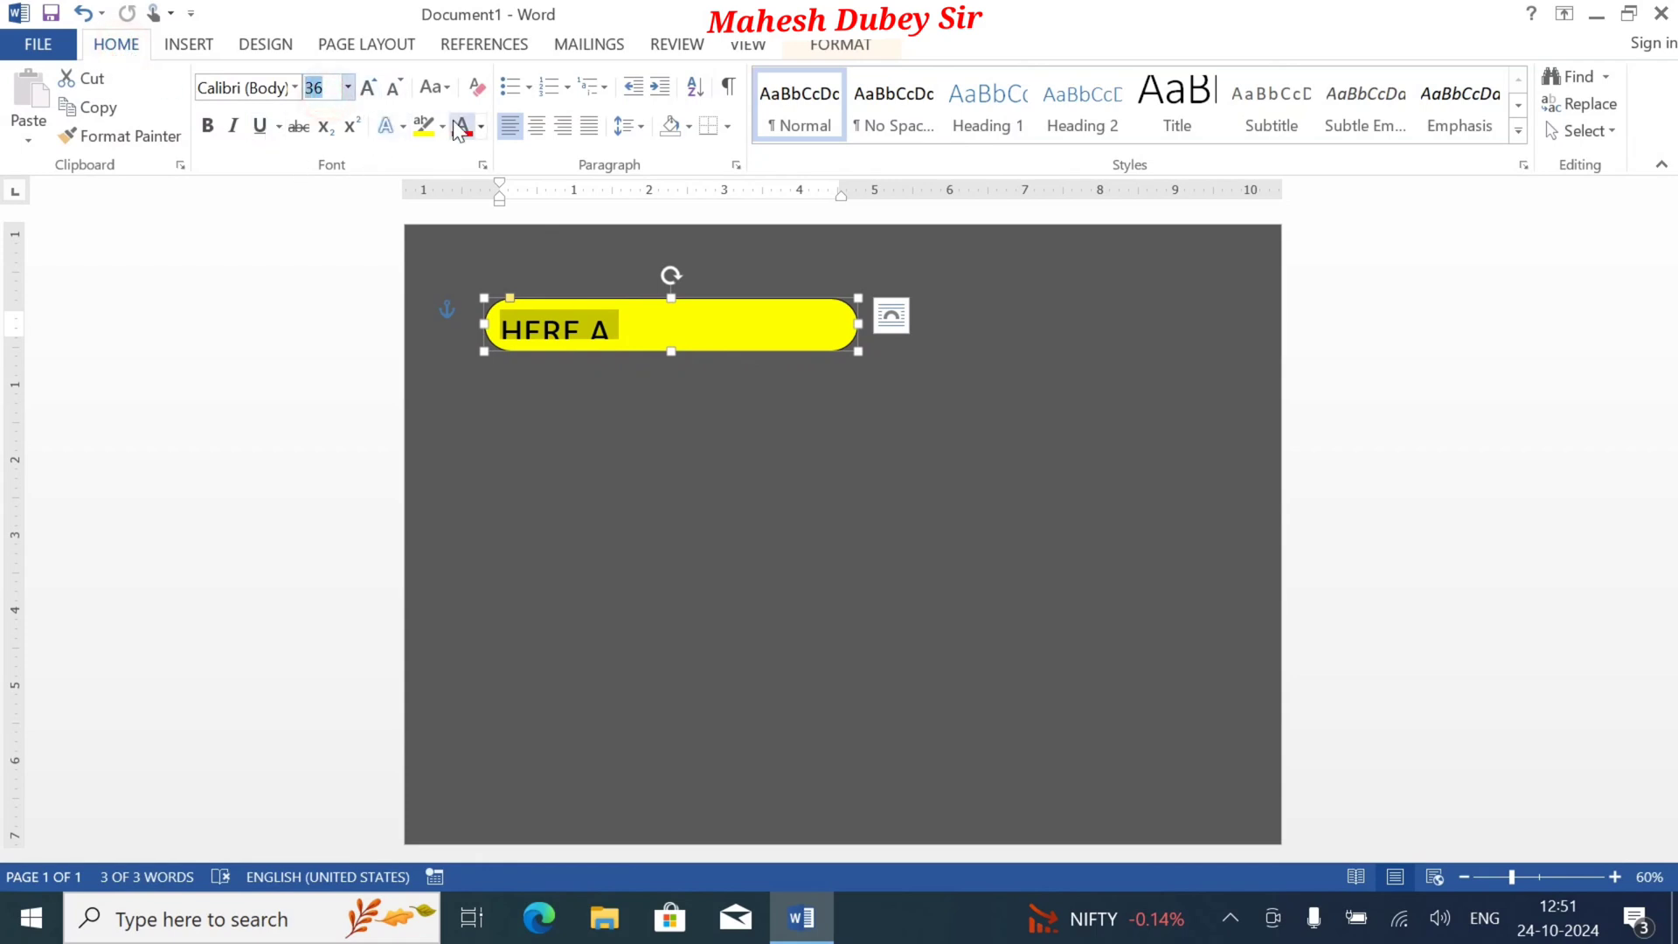
type("34")
key("Return")
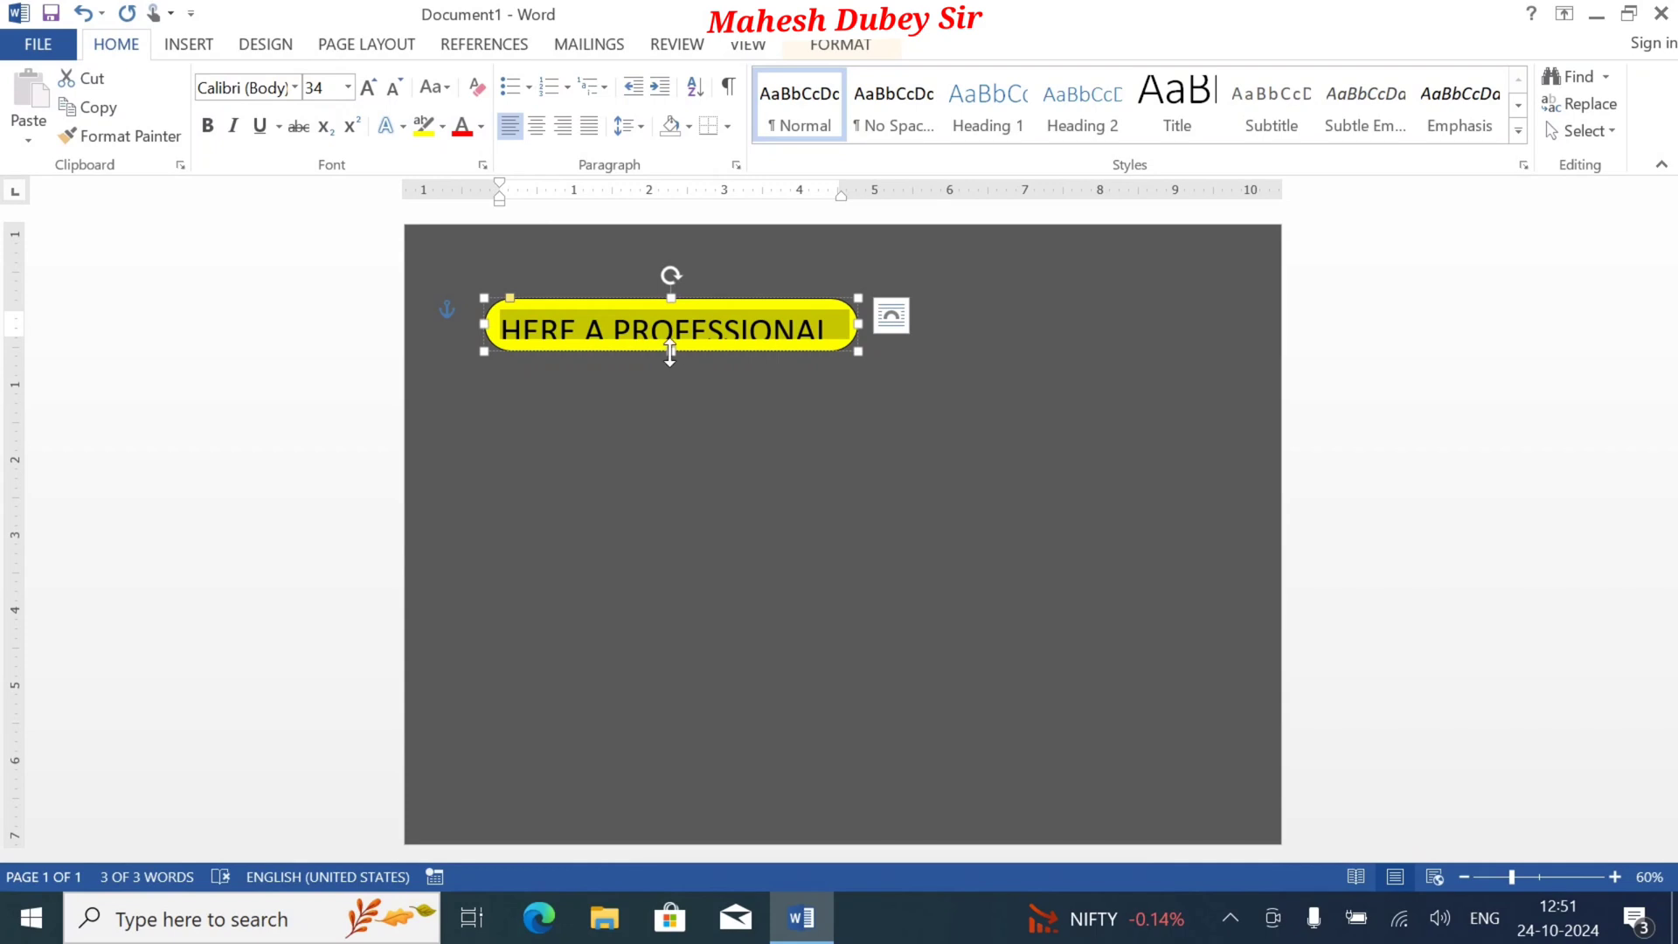
Step: Resize the heading text box to about 0.79" high so the heading line fits fully inside
double_click(671, 351)
left_click(671, 352)
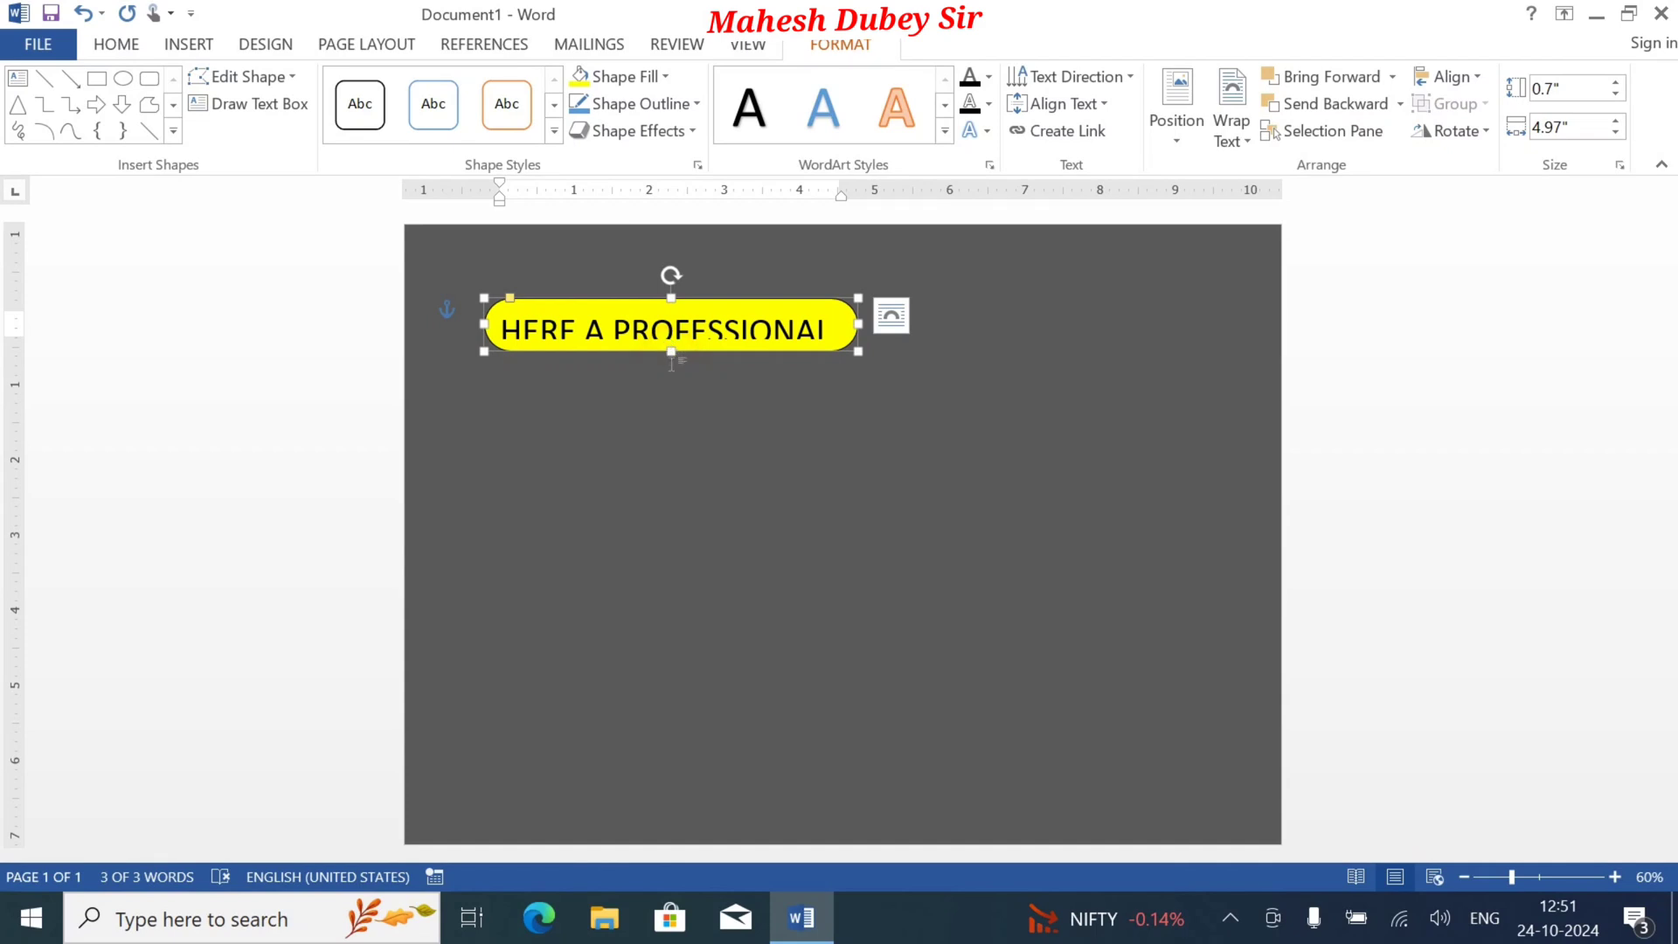
left_click_drag(671, 351, 680, 357)
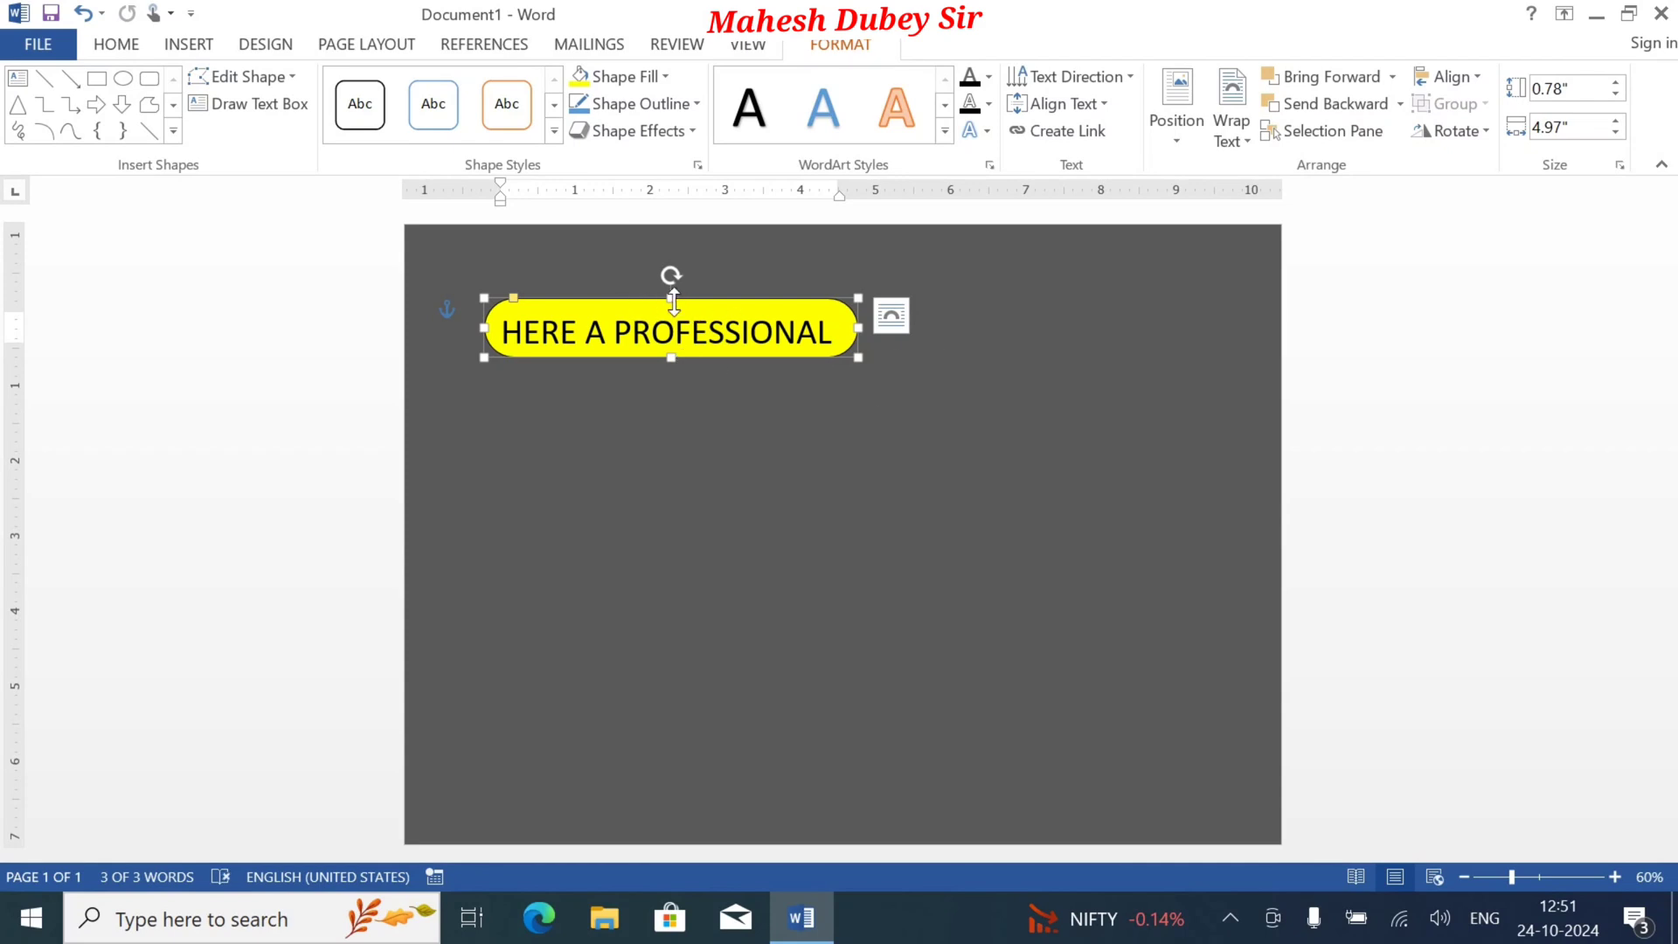
left_click_drag(671, 299, 671, 300)
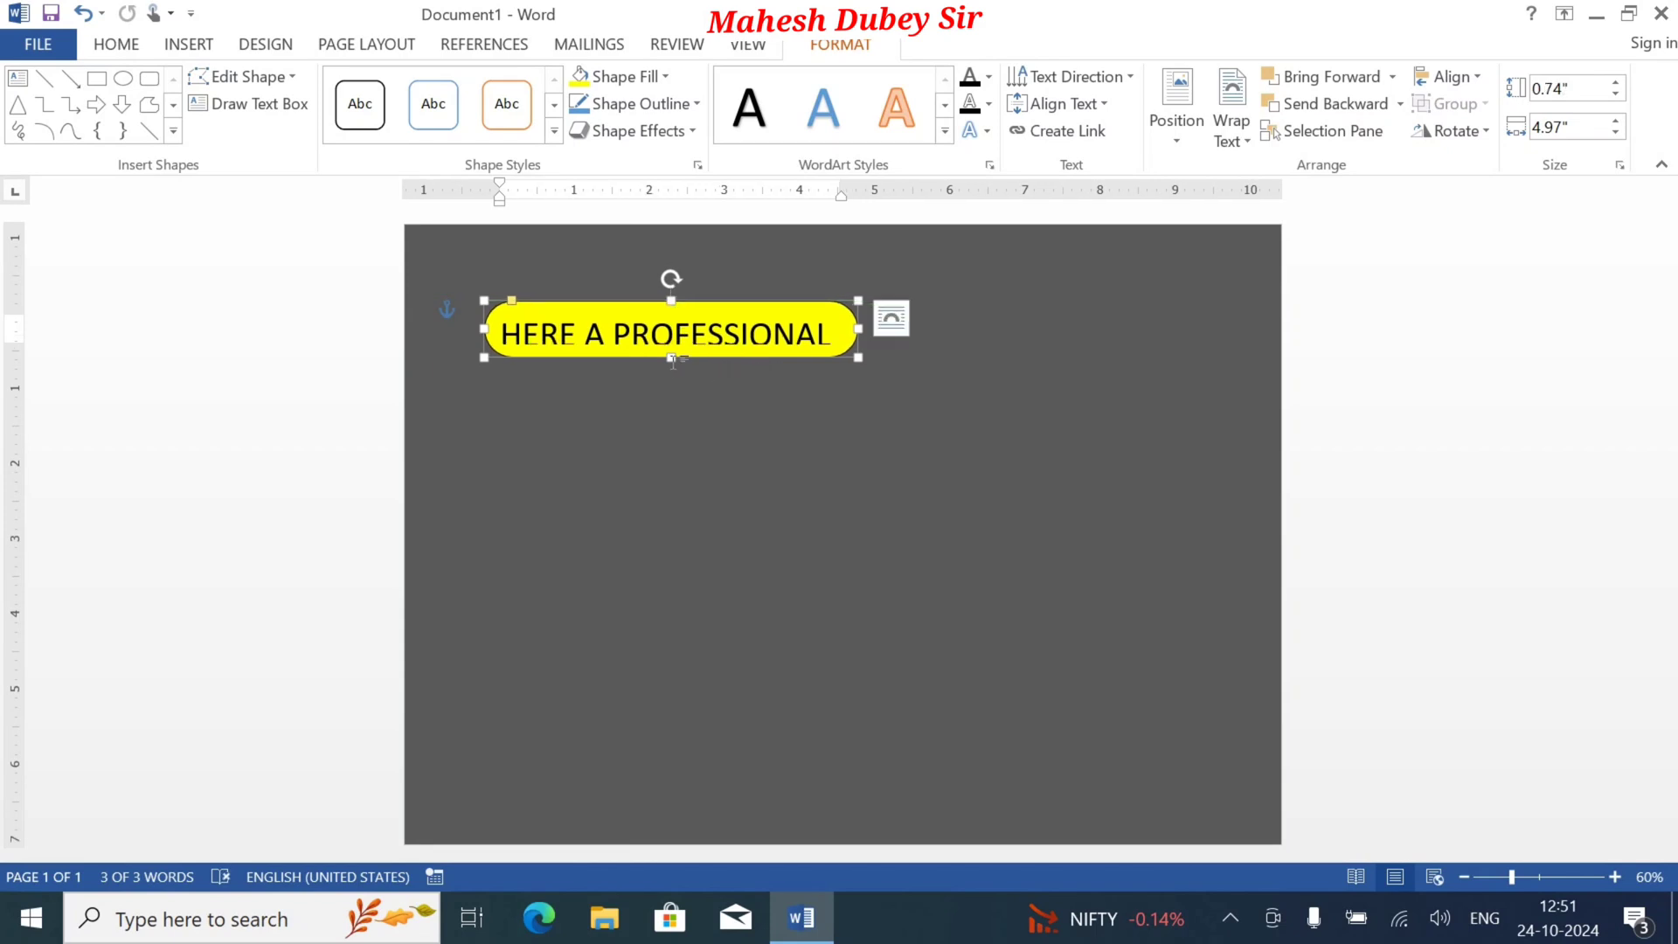
left_click_drag(672, 358, 673, 361)
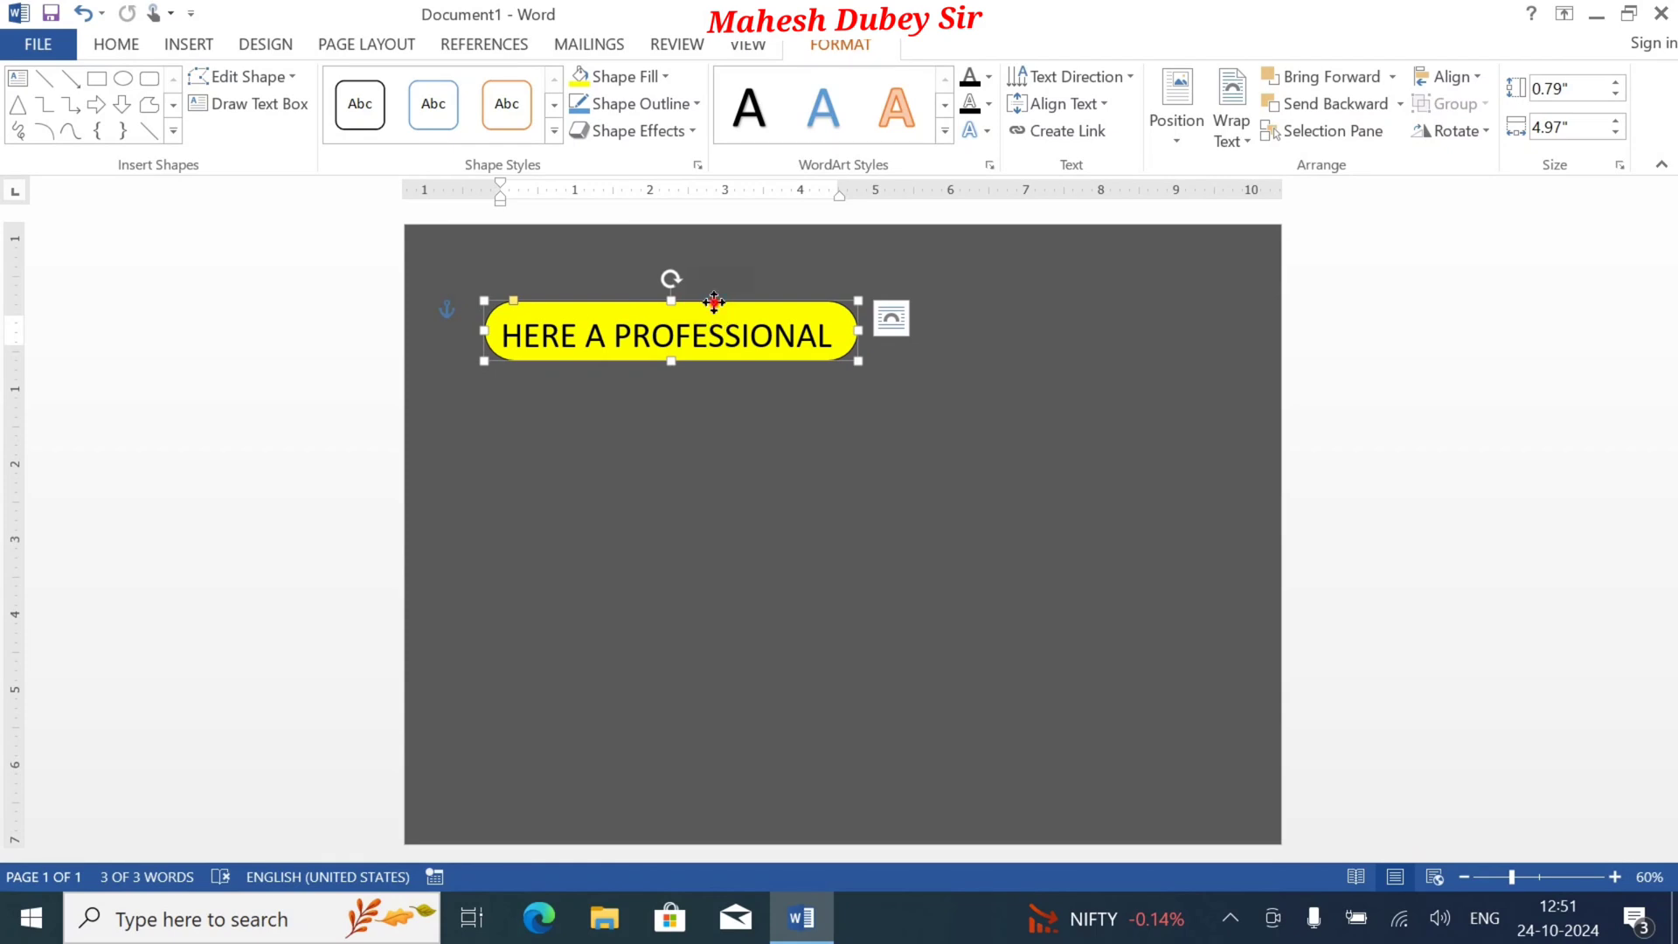
Step: Move the heading text box slightly higher on the page, keeping its horizontal position
left_click_drag(714, 302, 713, 272)
key("Down")
key("Down")
key("Down")
key("Down")
key("Down")
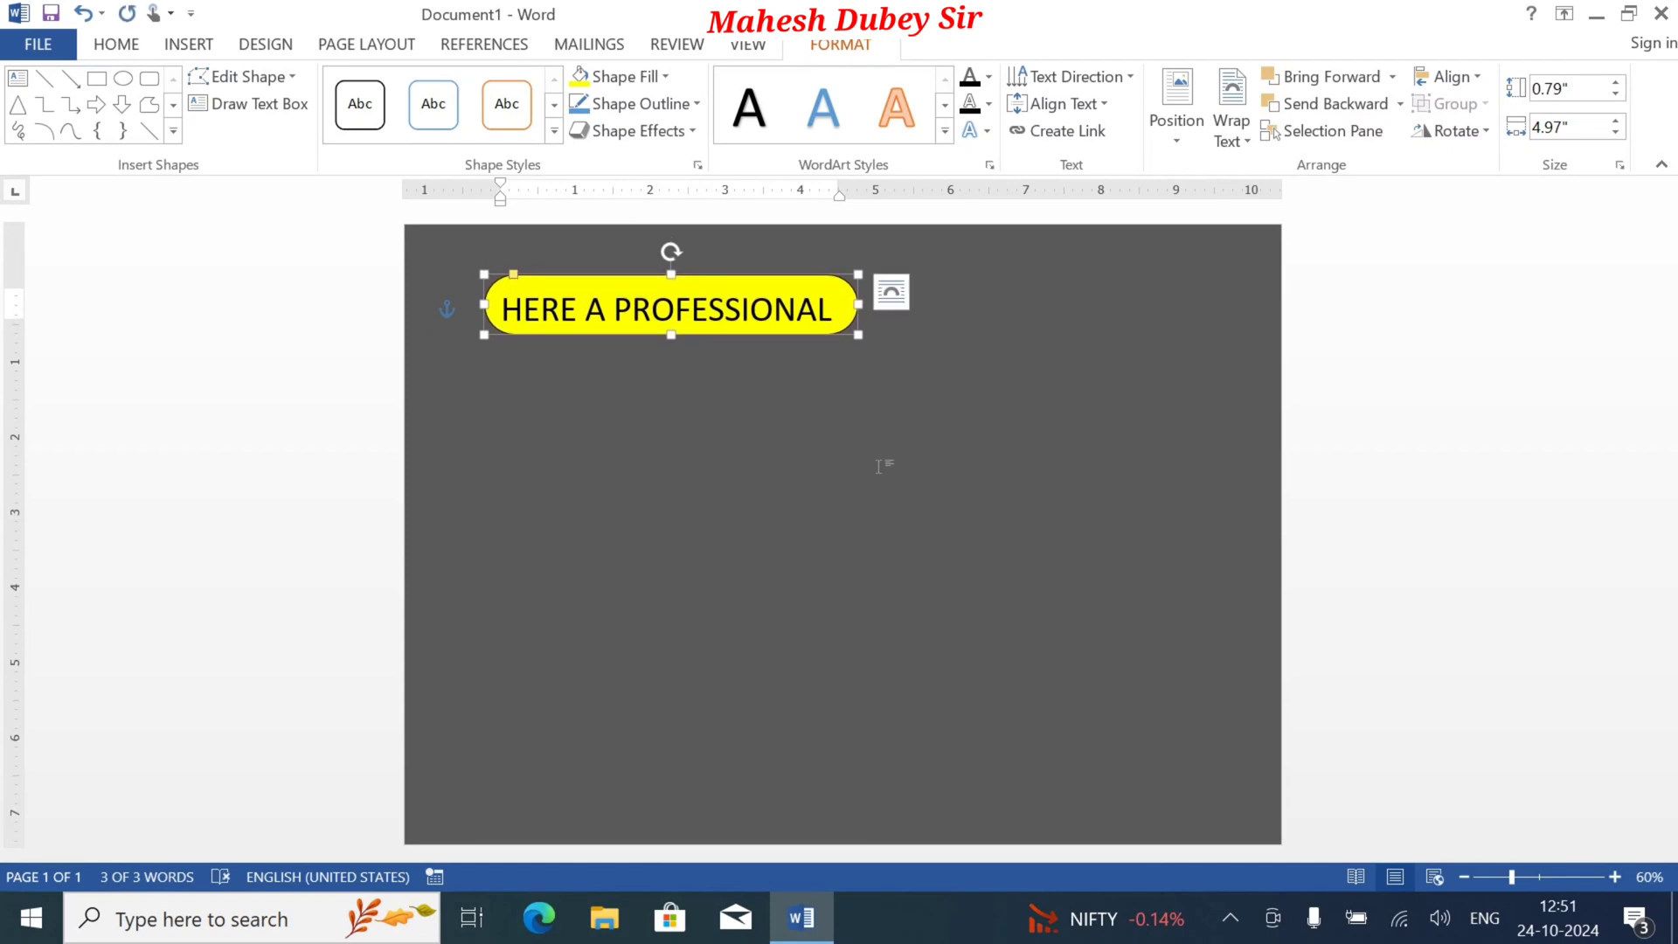
Step: Fill the heading text box with standard orange and remove its outline
left_click(643, 77)
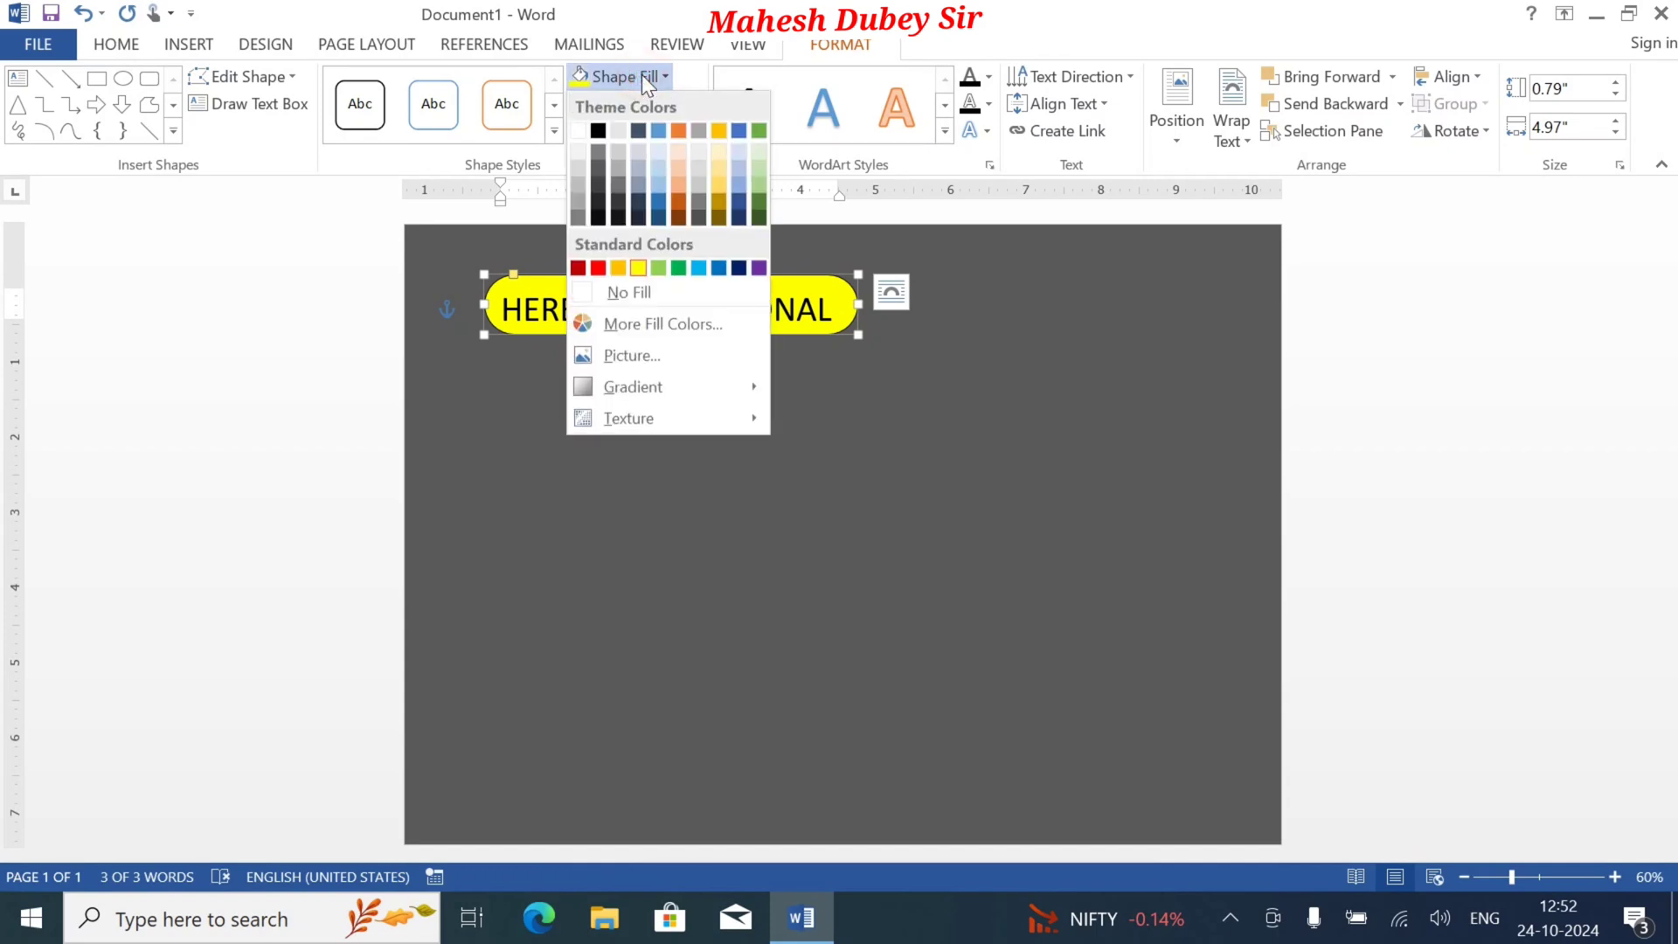
left_click(621, 267)
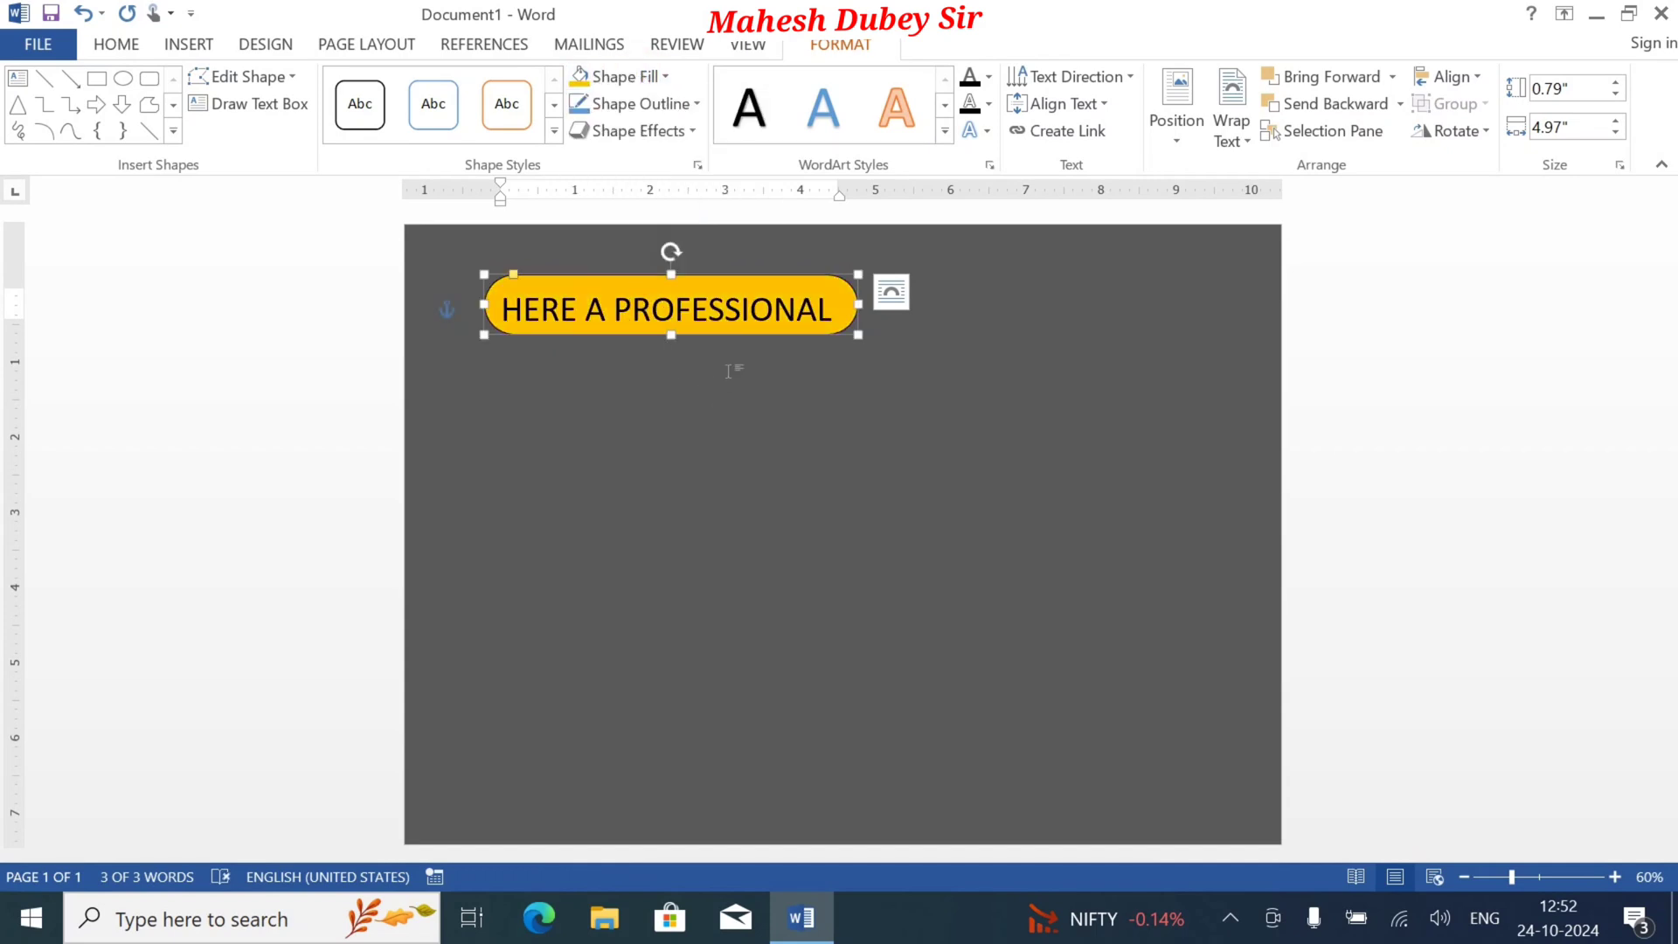
left_click(690, 109)
left_click(607, 317)
left_click(607, 441)
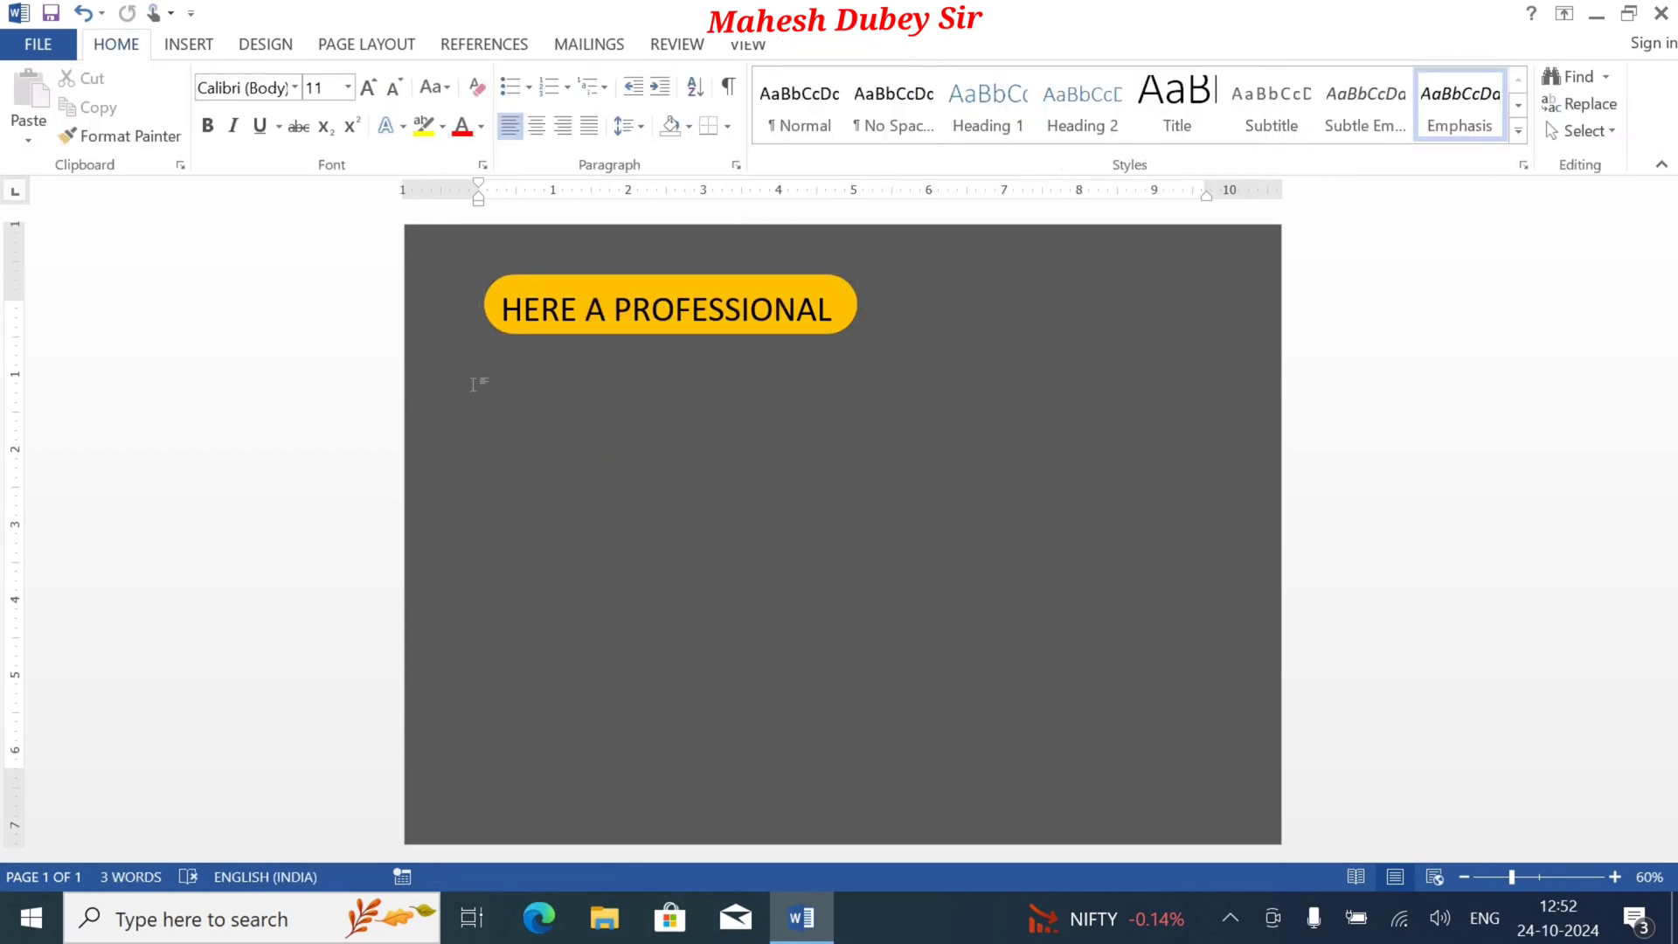
Step: Draw a text box about 1.93" high and 6.63" wide directly below the orange heading
left_click(196, 49)
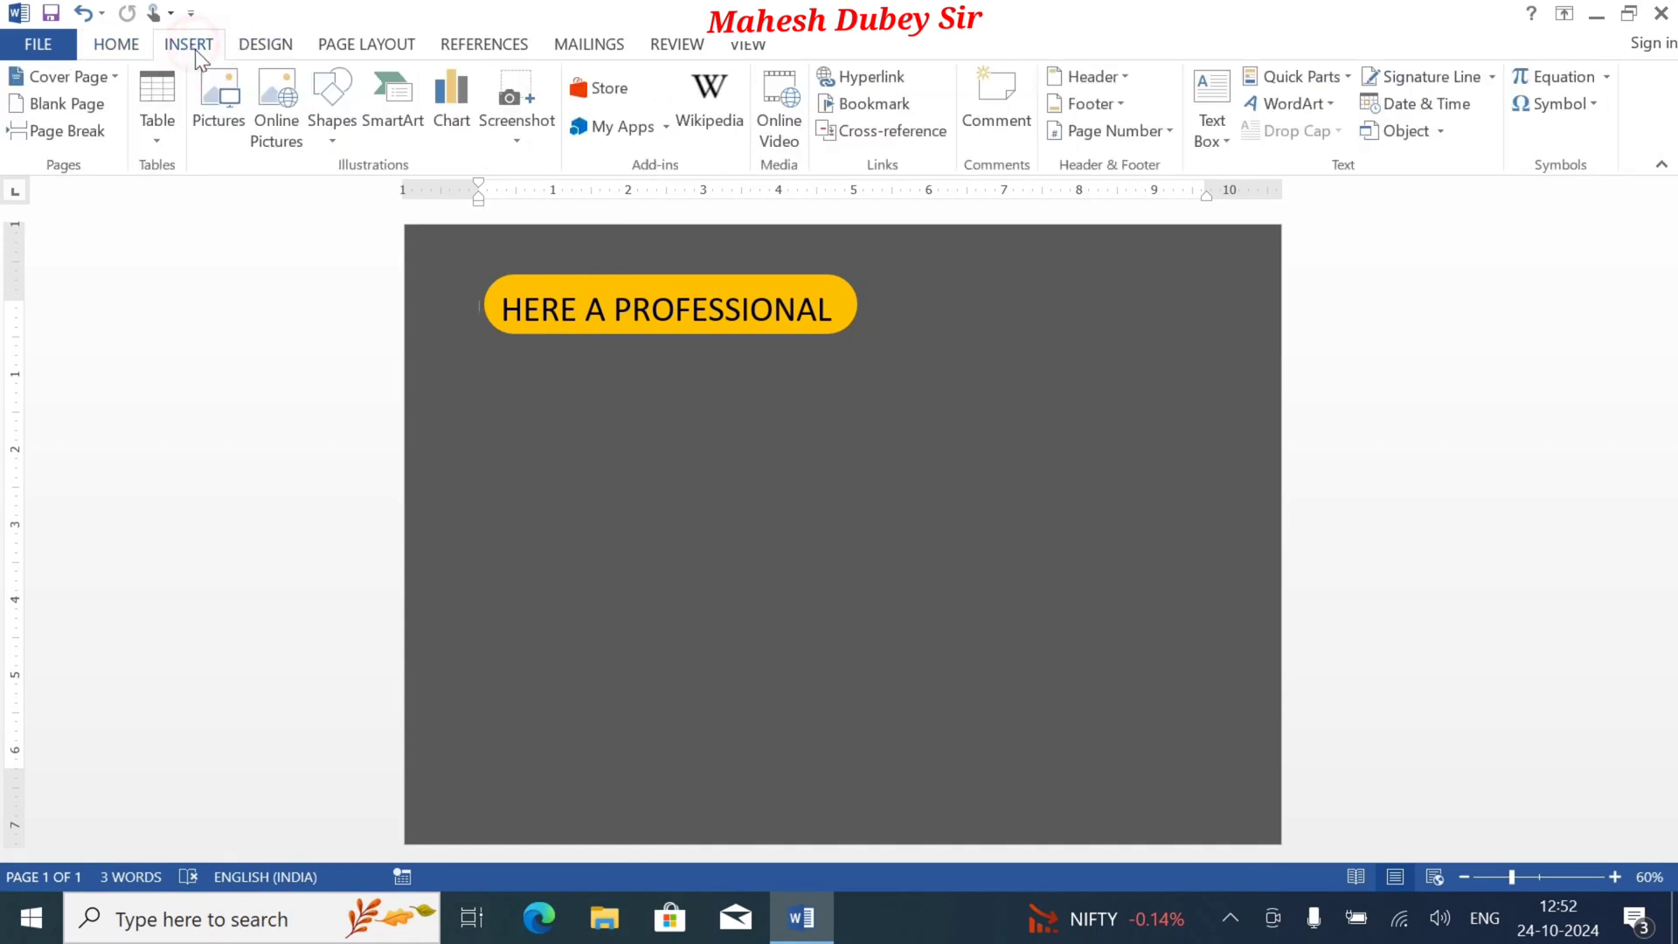
left_click(1222, 138)
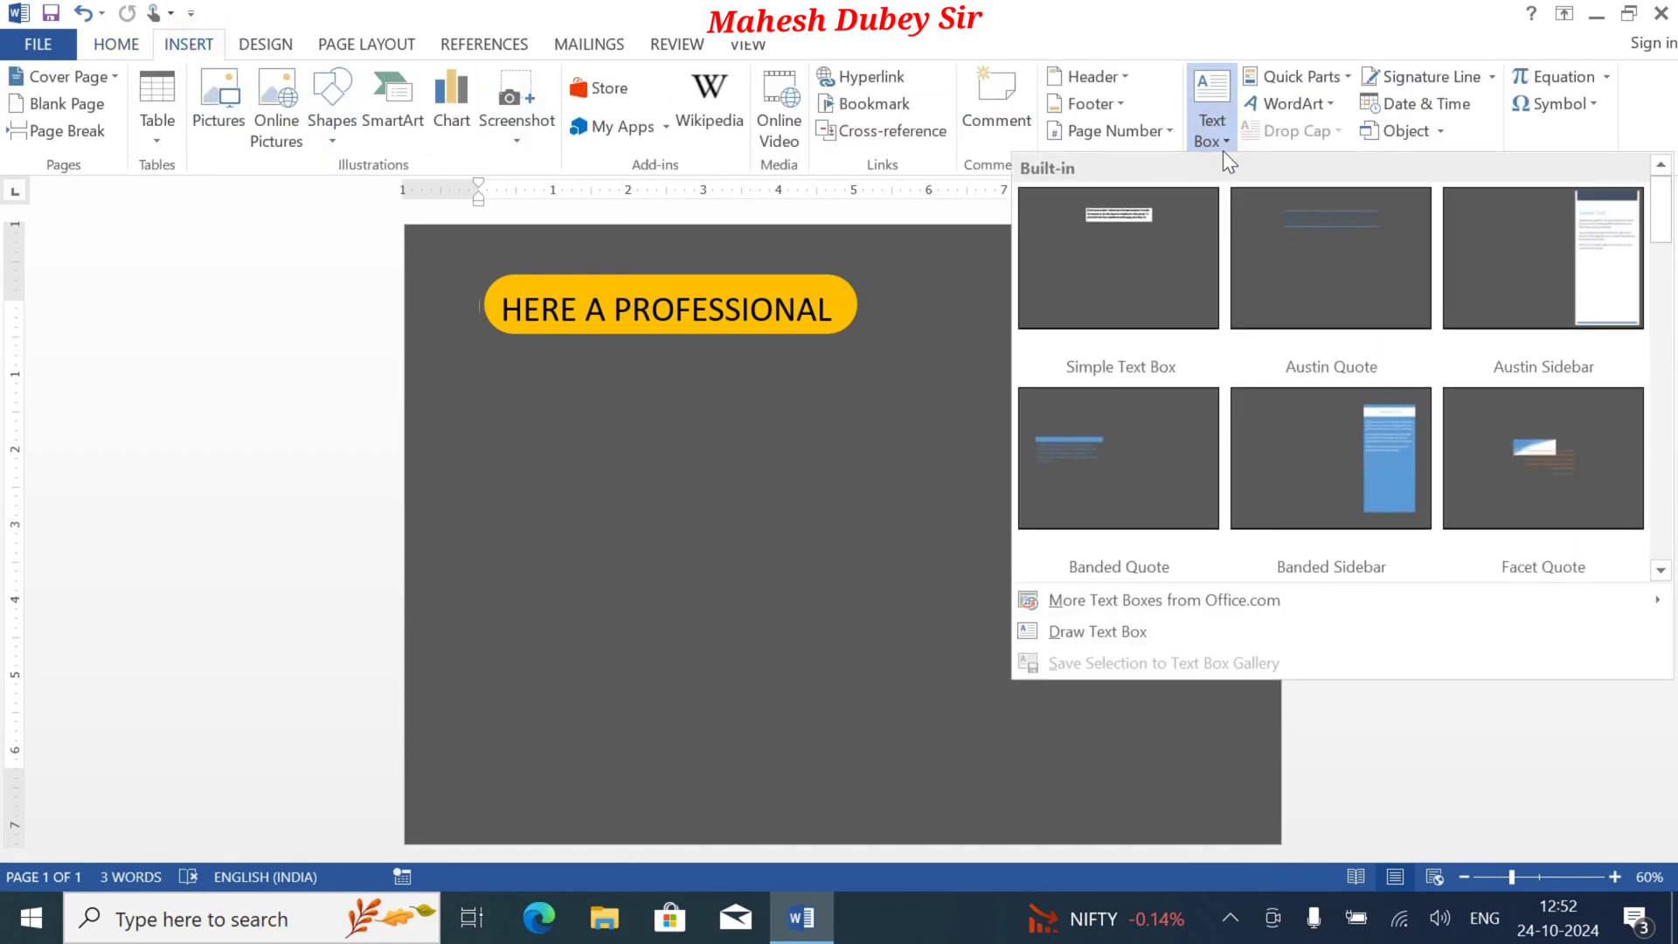
left_click(1088, 633)
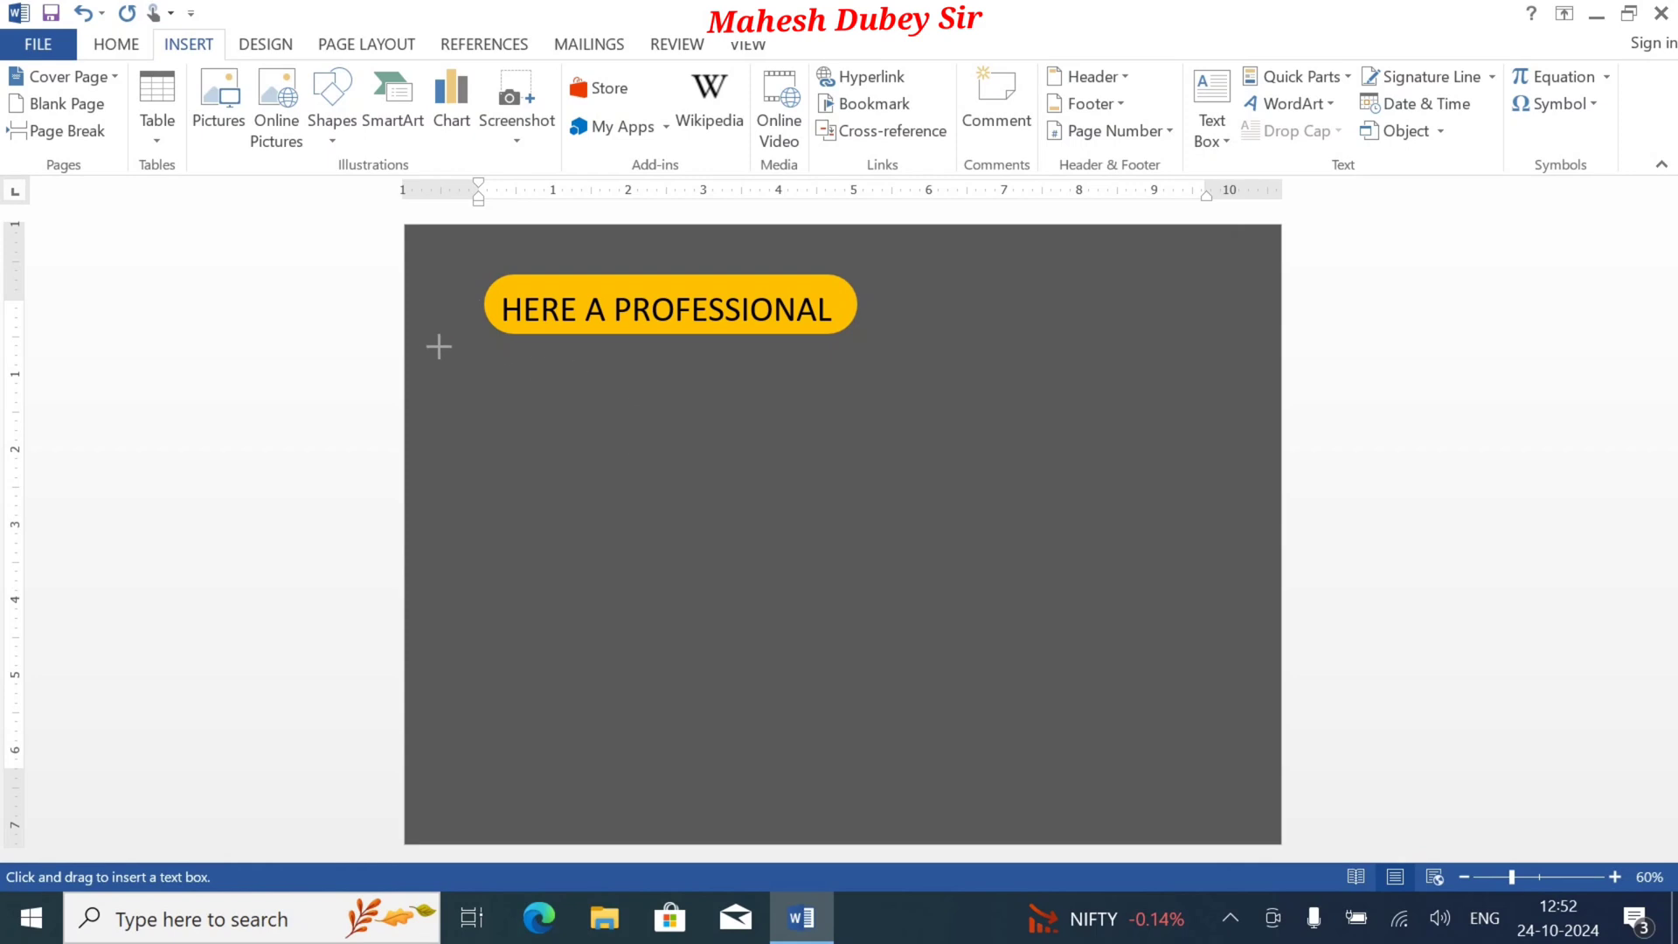
mouse_move(439, 342)
left_mouse_down()
mouse_move(559, 446)
mouse_move(933, 489)
left_mouse_up()
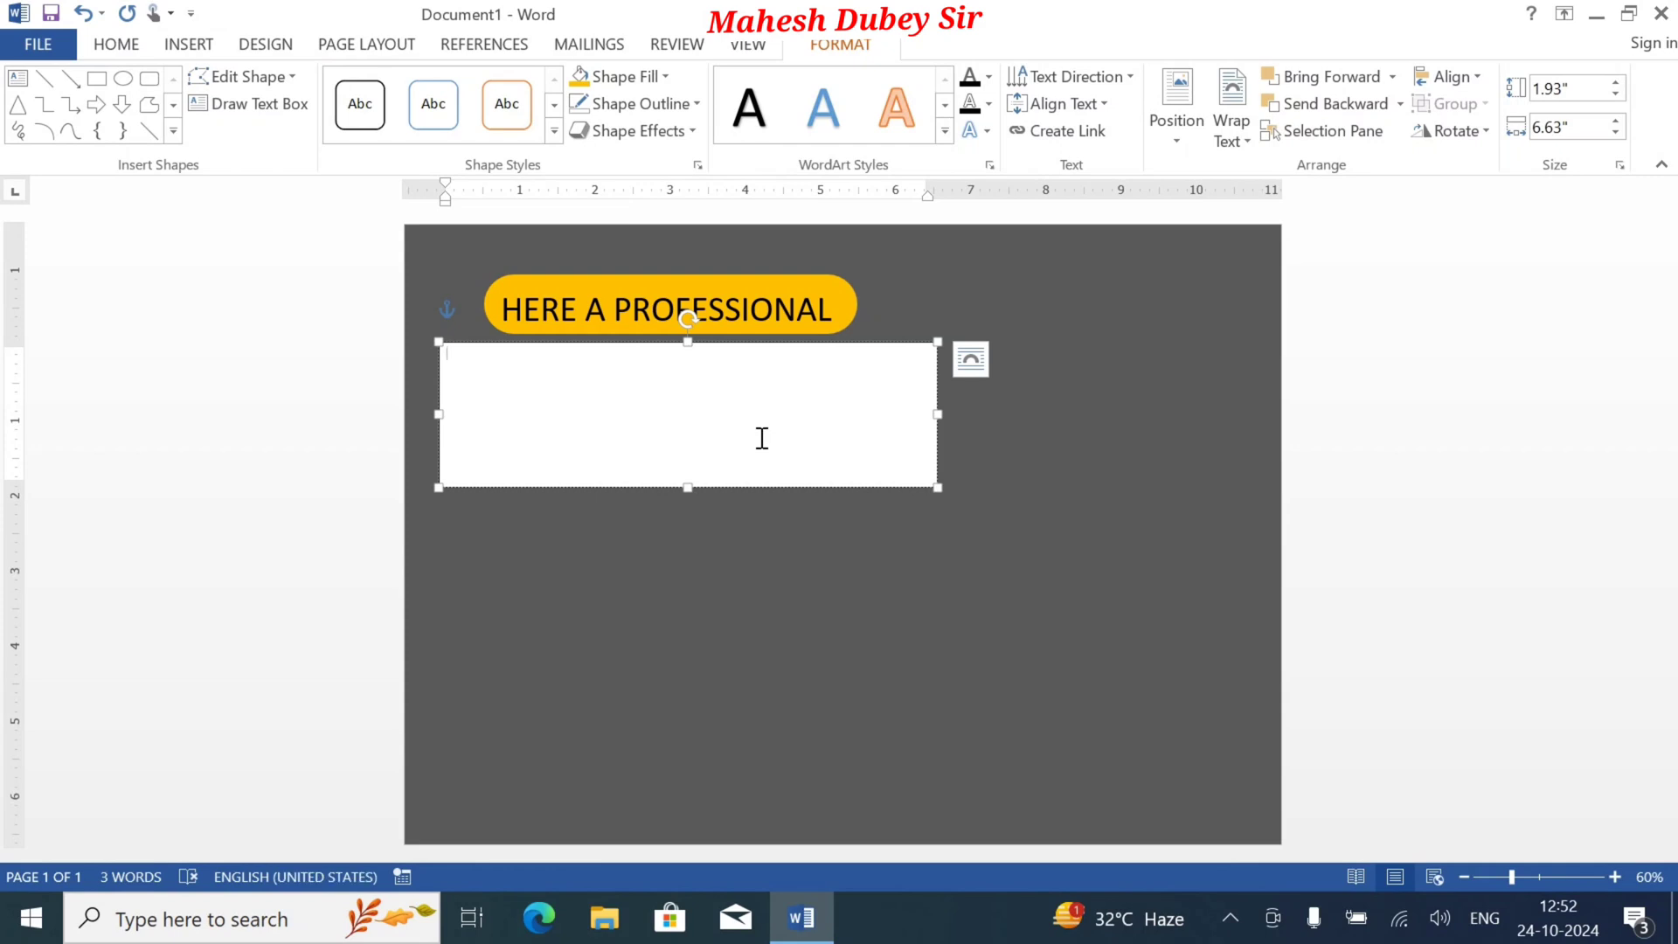
Step: Enter the lines "MICROSOFT WORD DOCUMENT" and "DOCUMENT FORMATING" in the new text box
type("MICROSOFT WORD")
left_click(698, 386)
type("NT")
key("Return")
type("DOCUMENT")
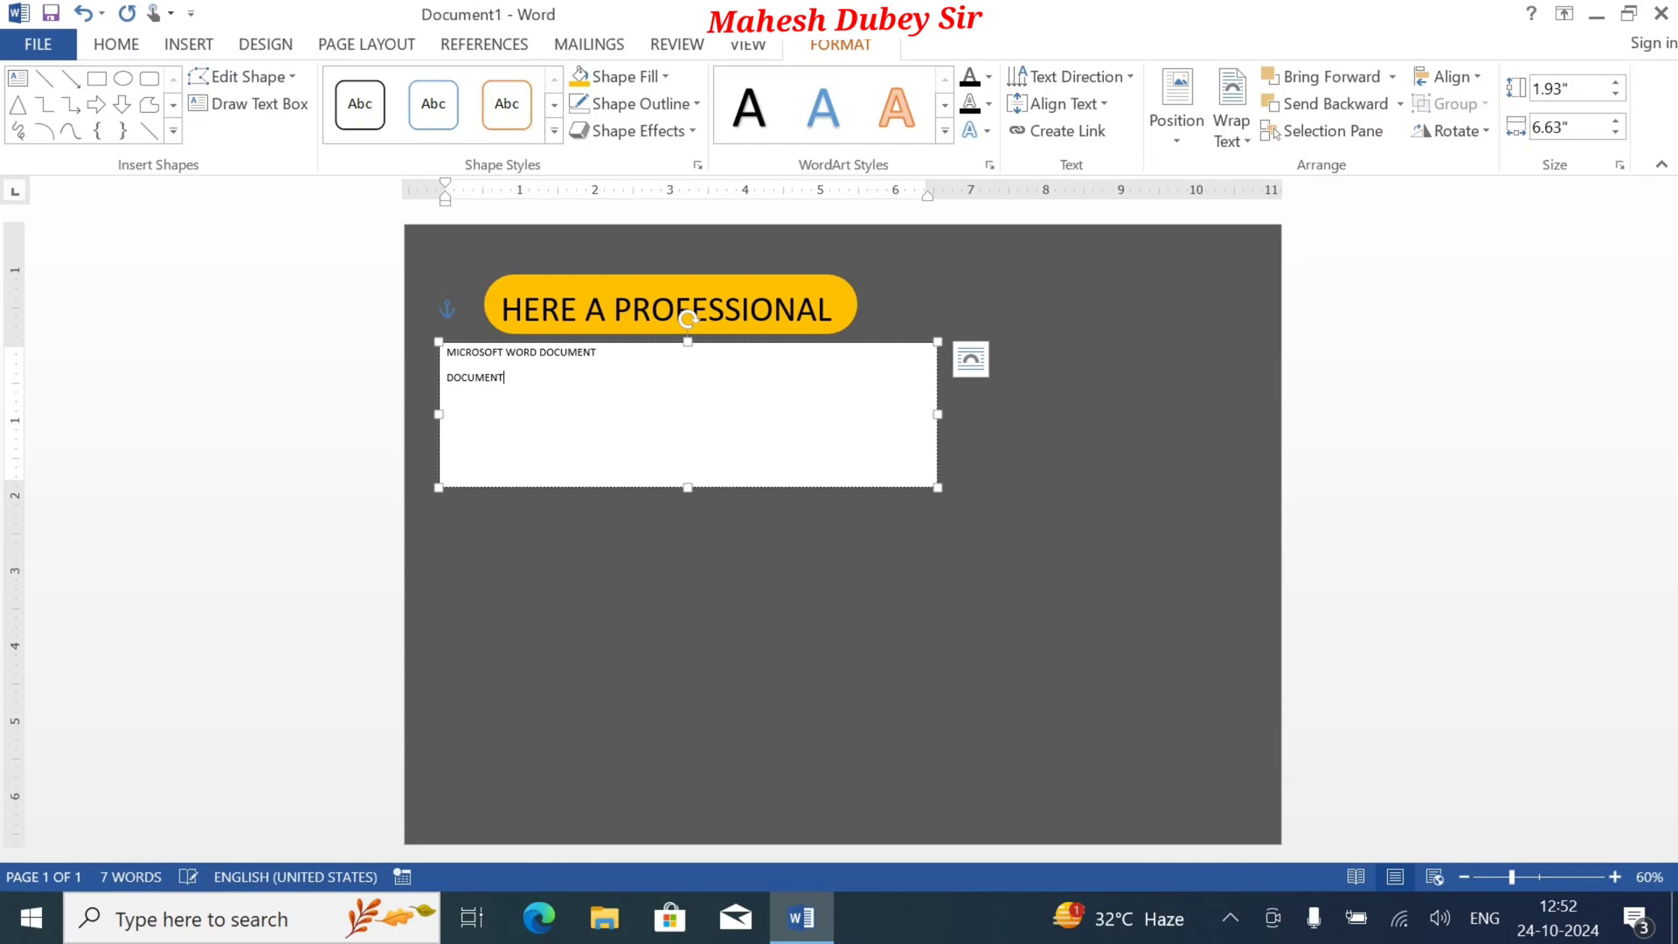
type(" FORT")
Step: Enlarge both lines of text in the white text box to size 28 and make them bold
left_click_drag(685, 390, 444, 350)
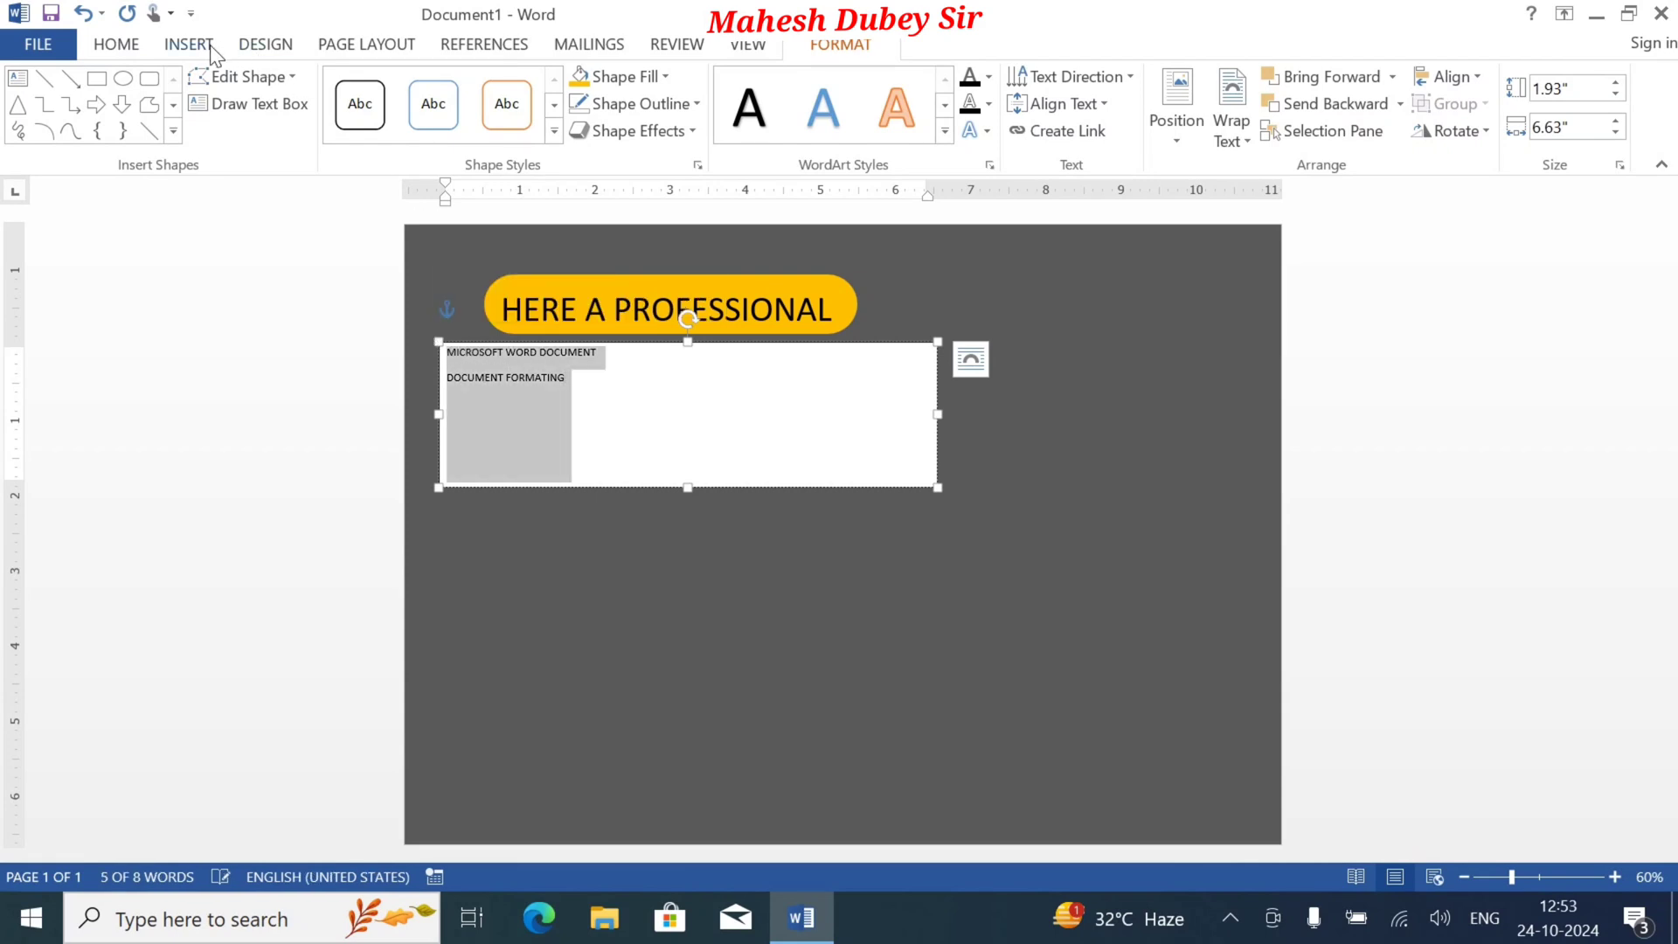
left_click(131, 51)
left_click(369, 87)
left_click(369, 88)
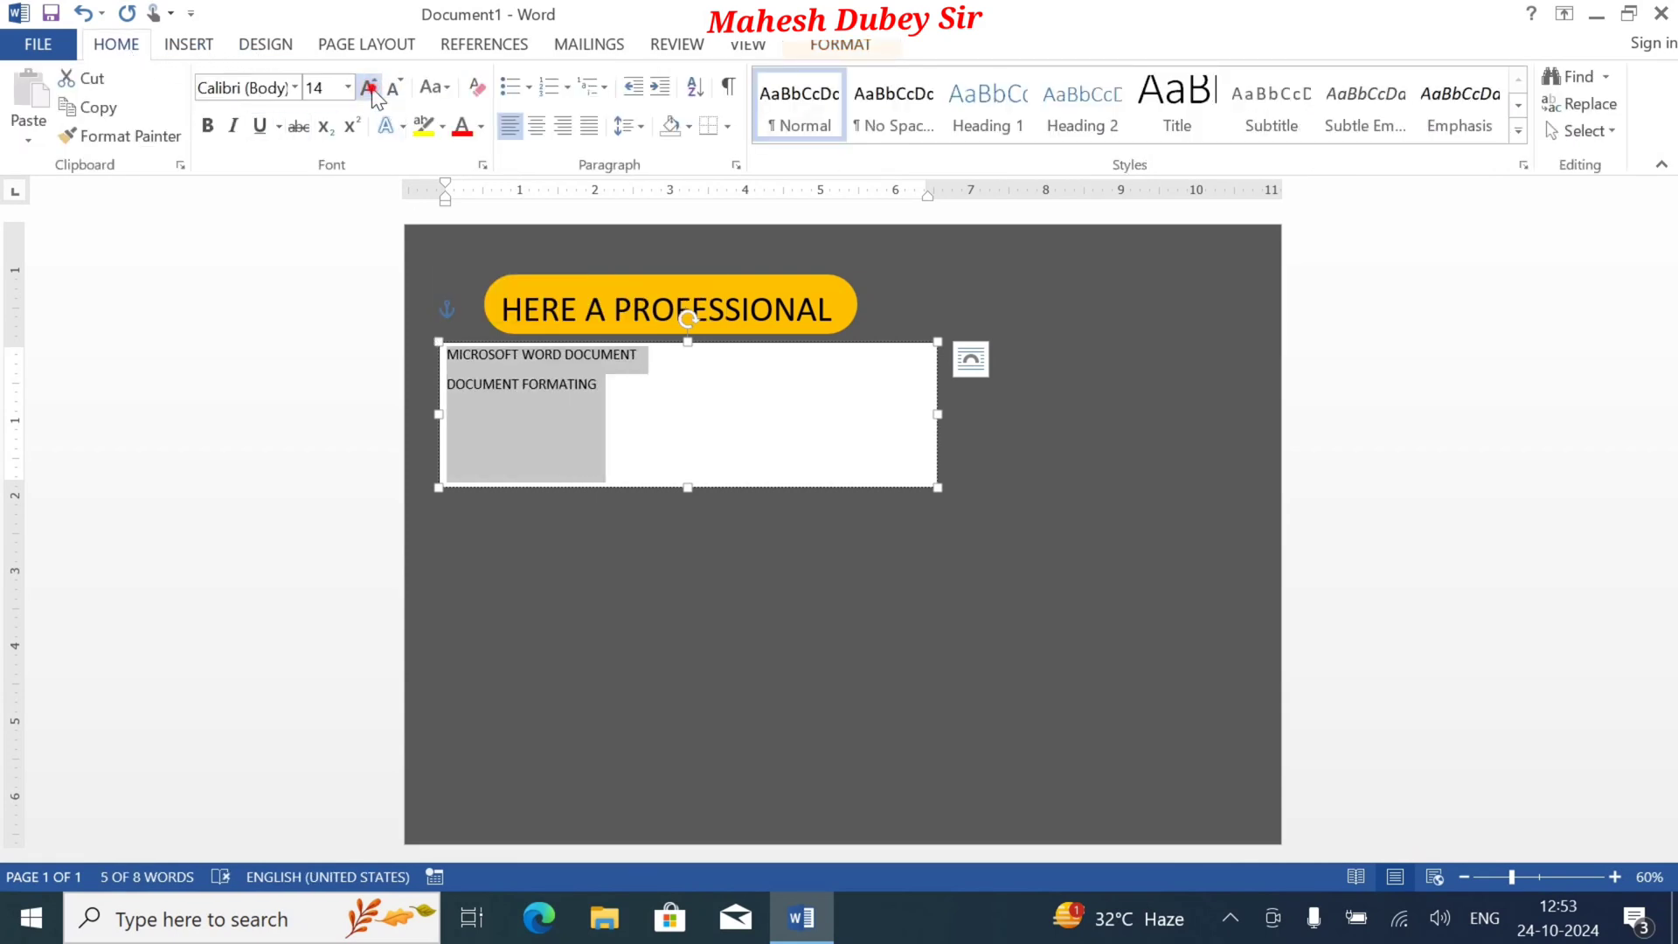
left_click(370, 87)
left_click(370, 88)
left_click(370, 87)
left_click(370, 88)
left_click(370, 88)
left_click(370, 88)
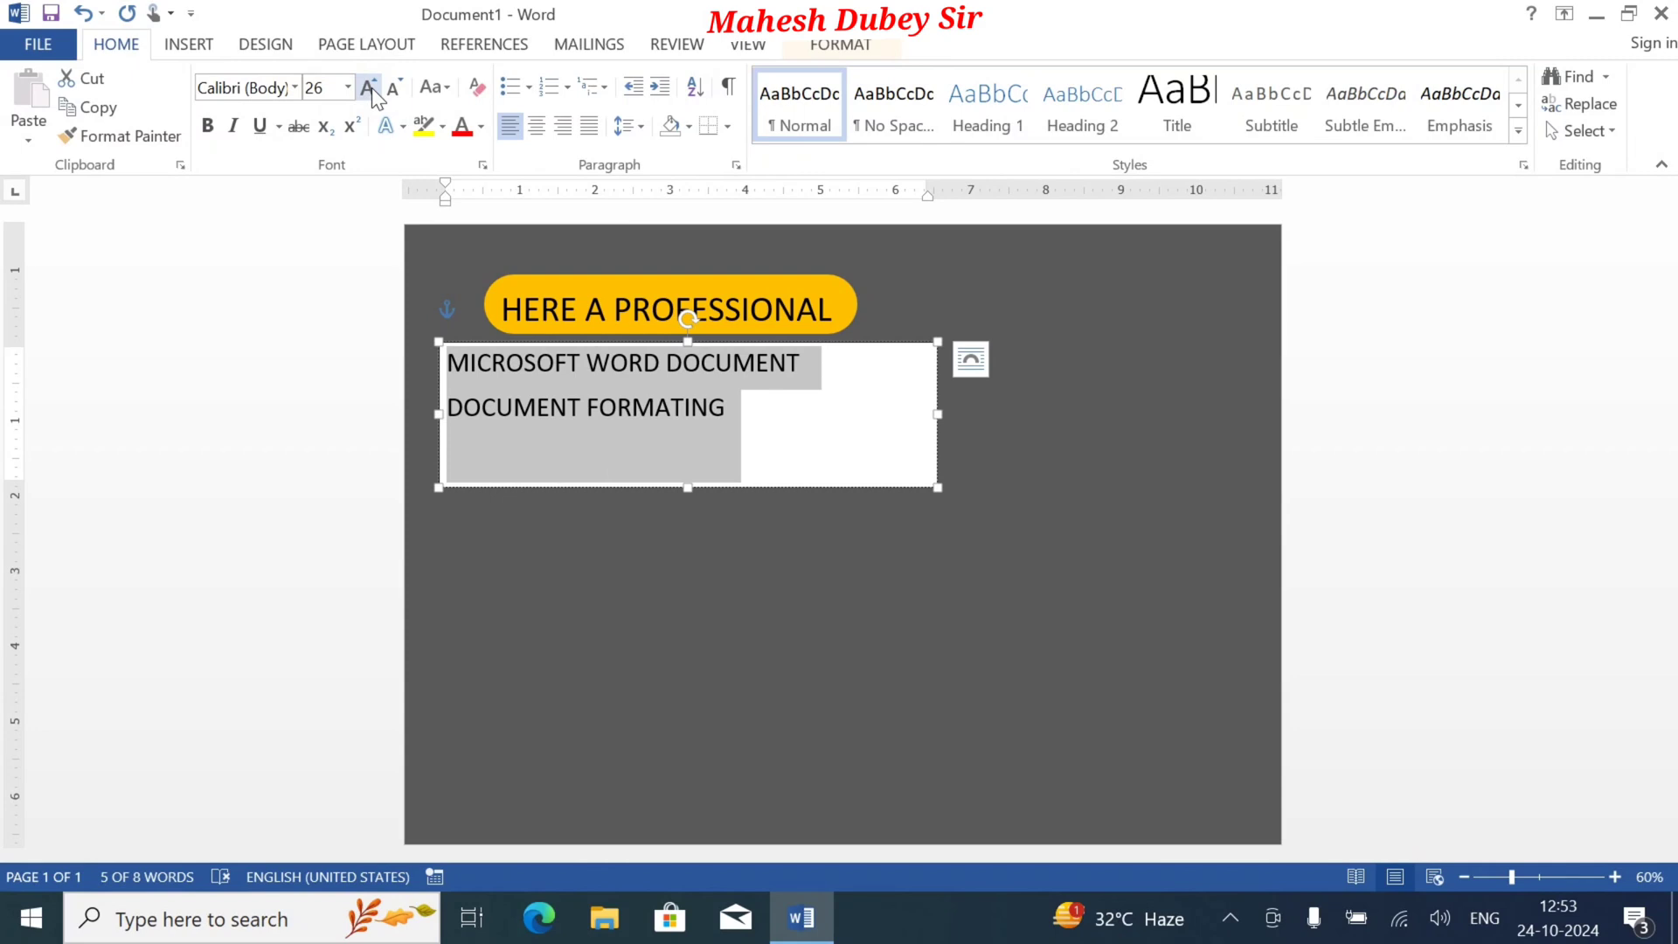
left_click(371, 87)
left_click(371, 88)
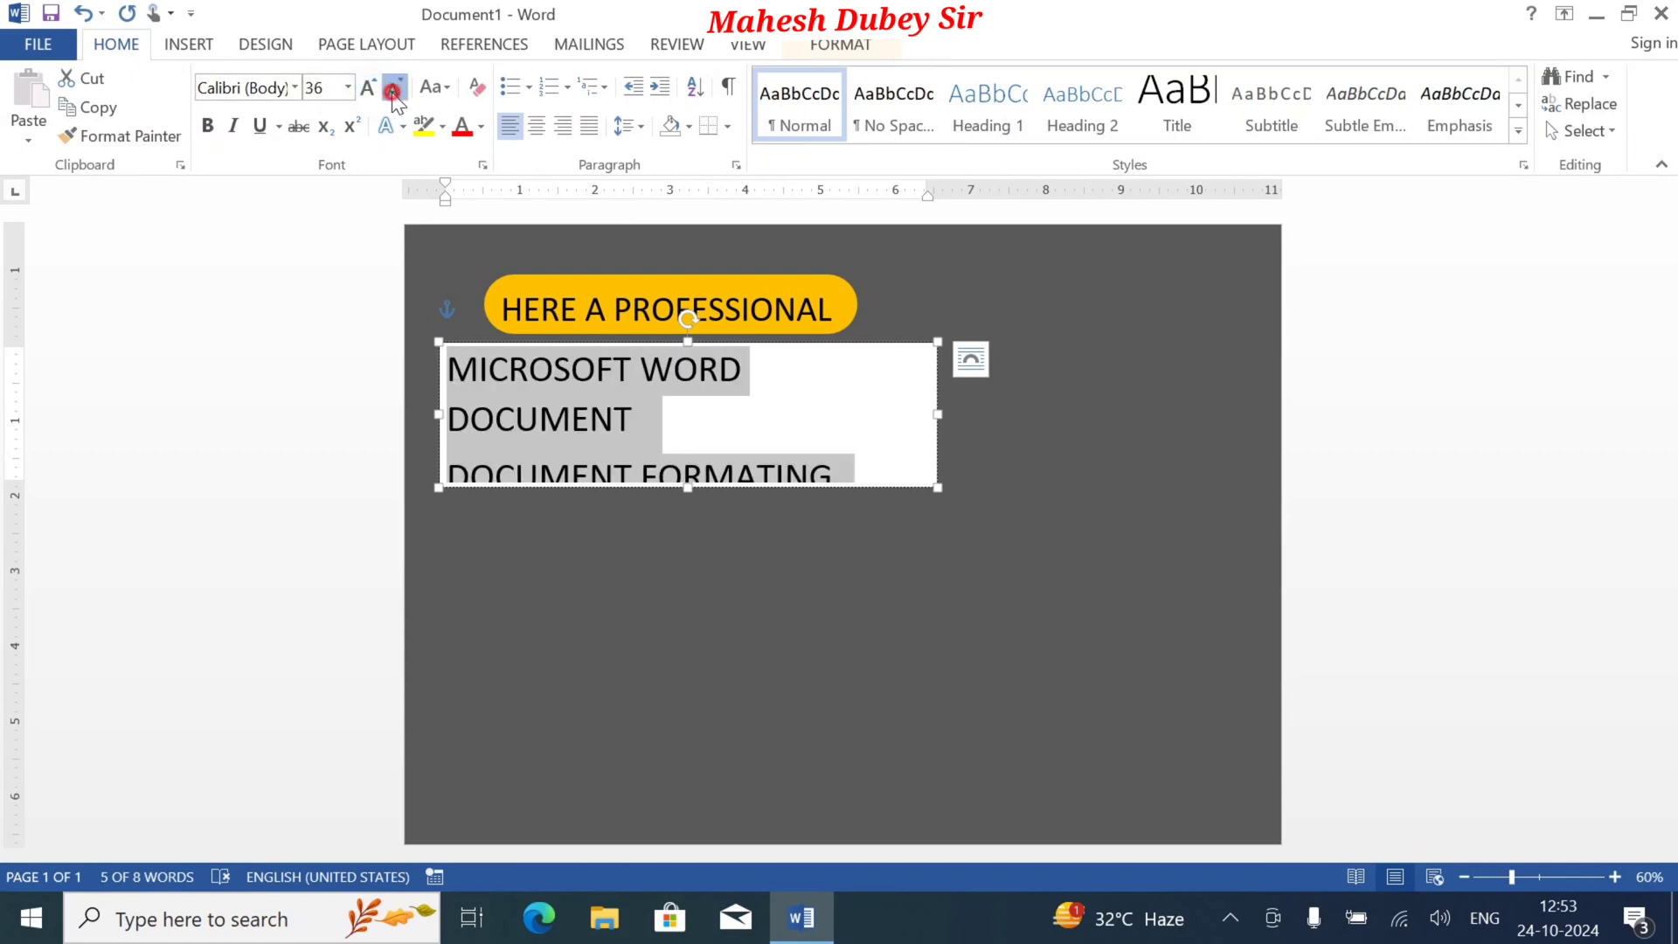
left_click(393, 91)
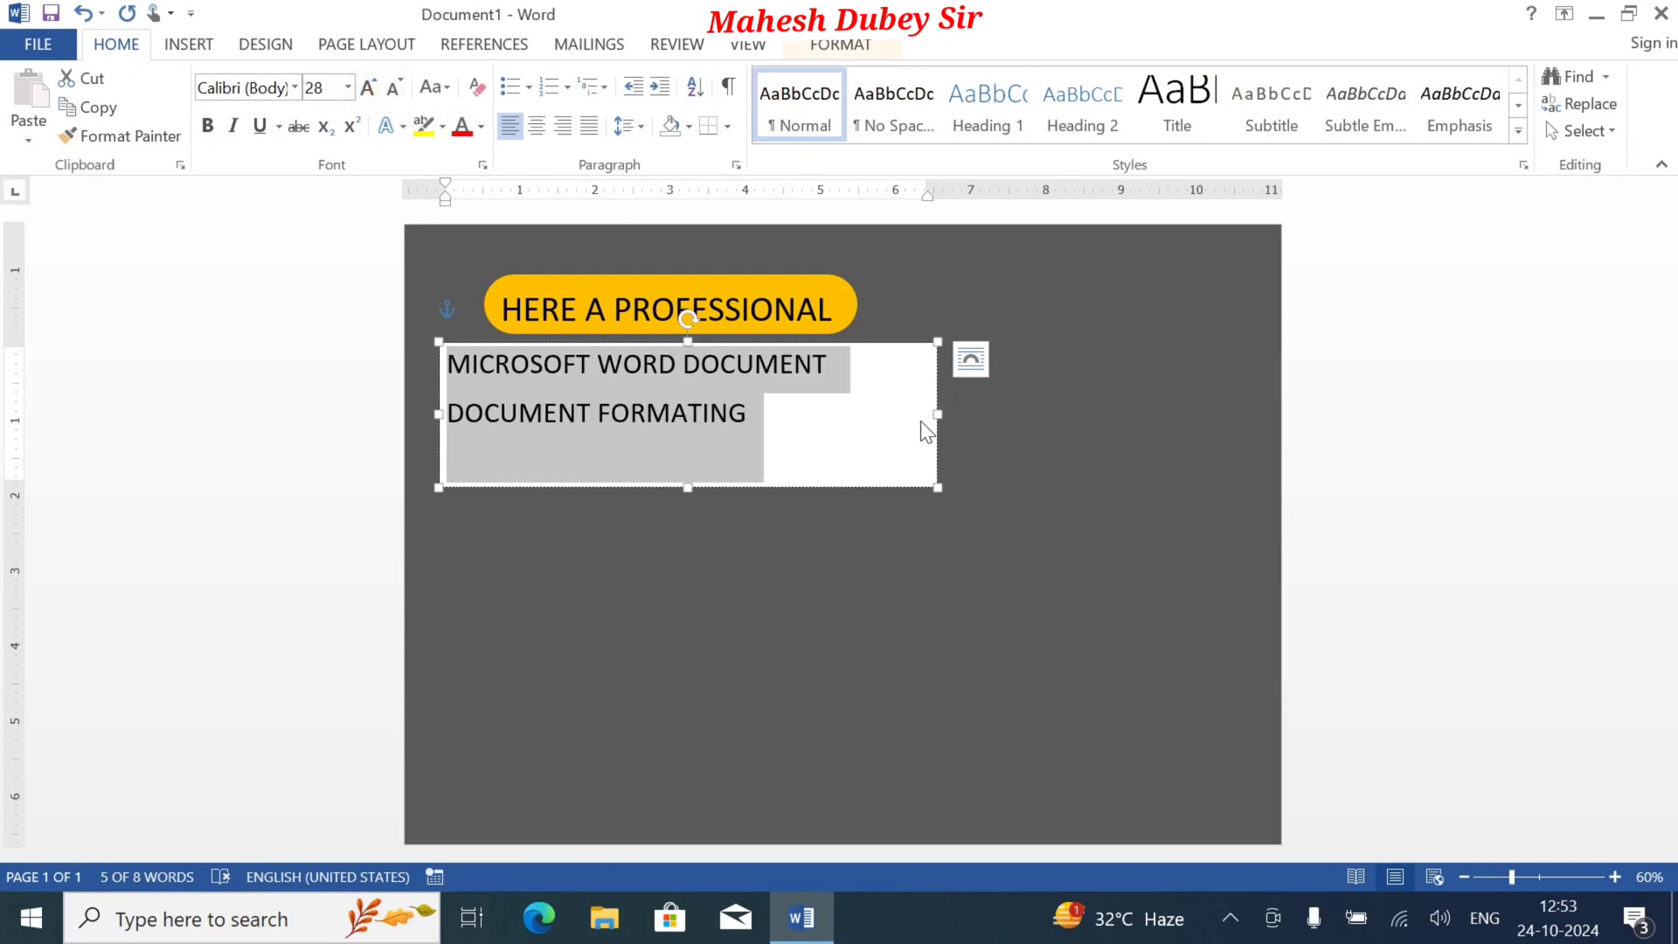
left_click(206, 128)
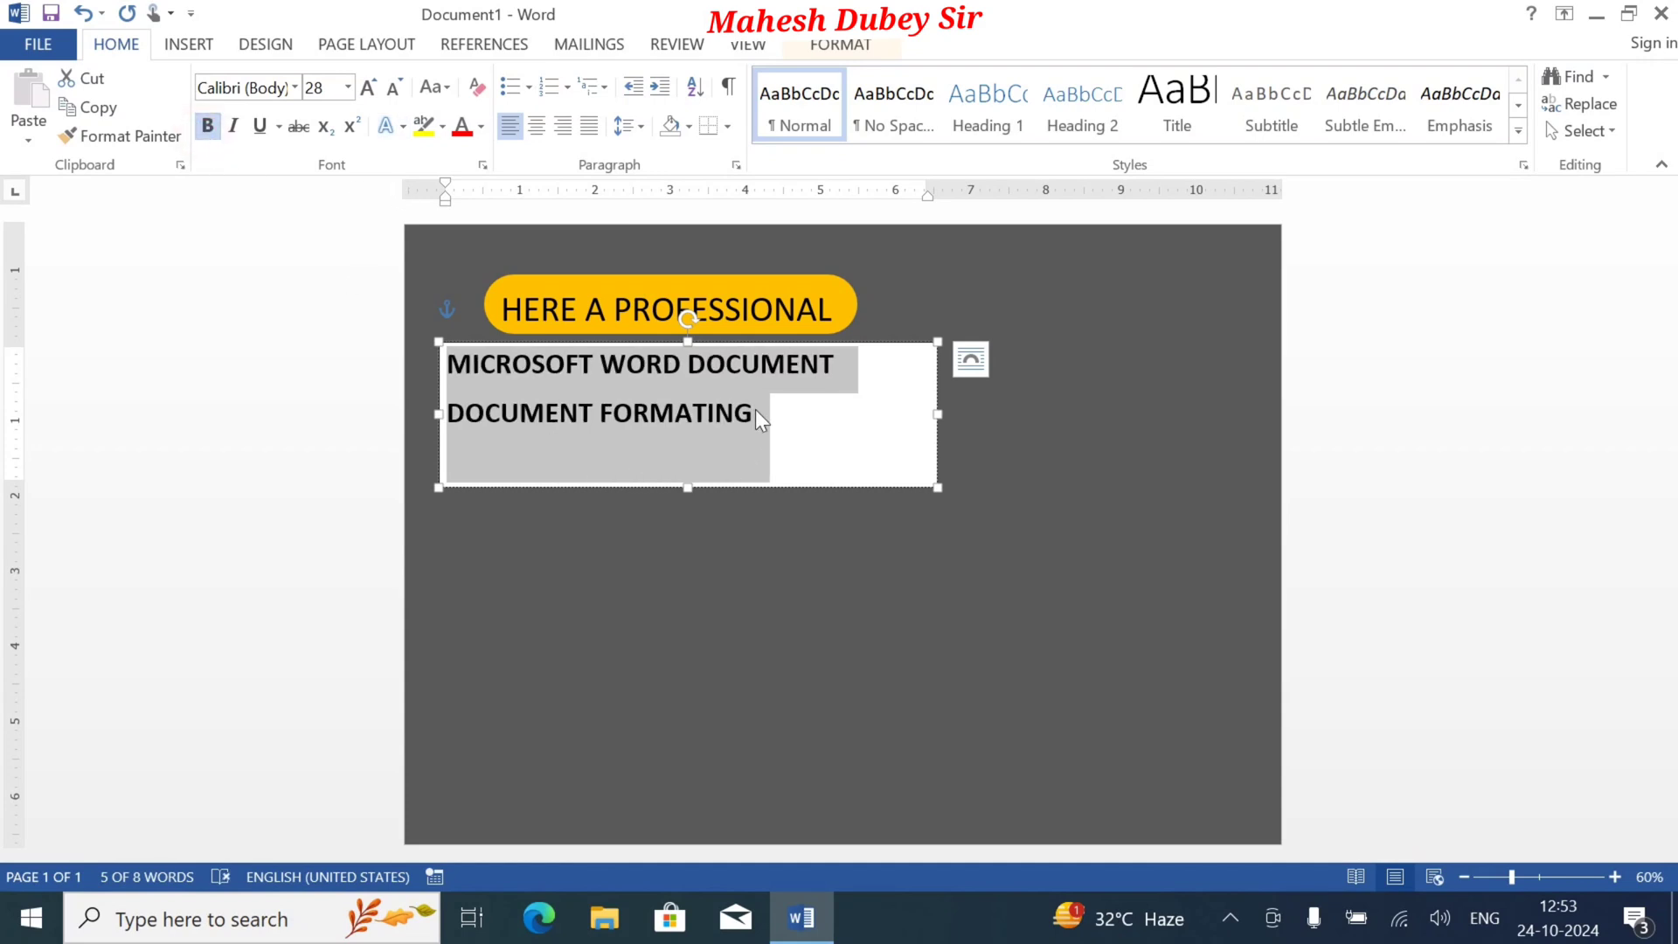
Step: Change the font color of the line "MICROSOFT WORD DOCUMENT" to white
left_click(762, 379)
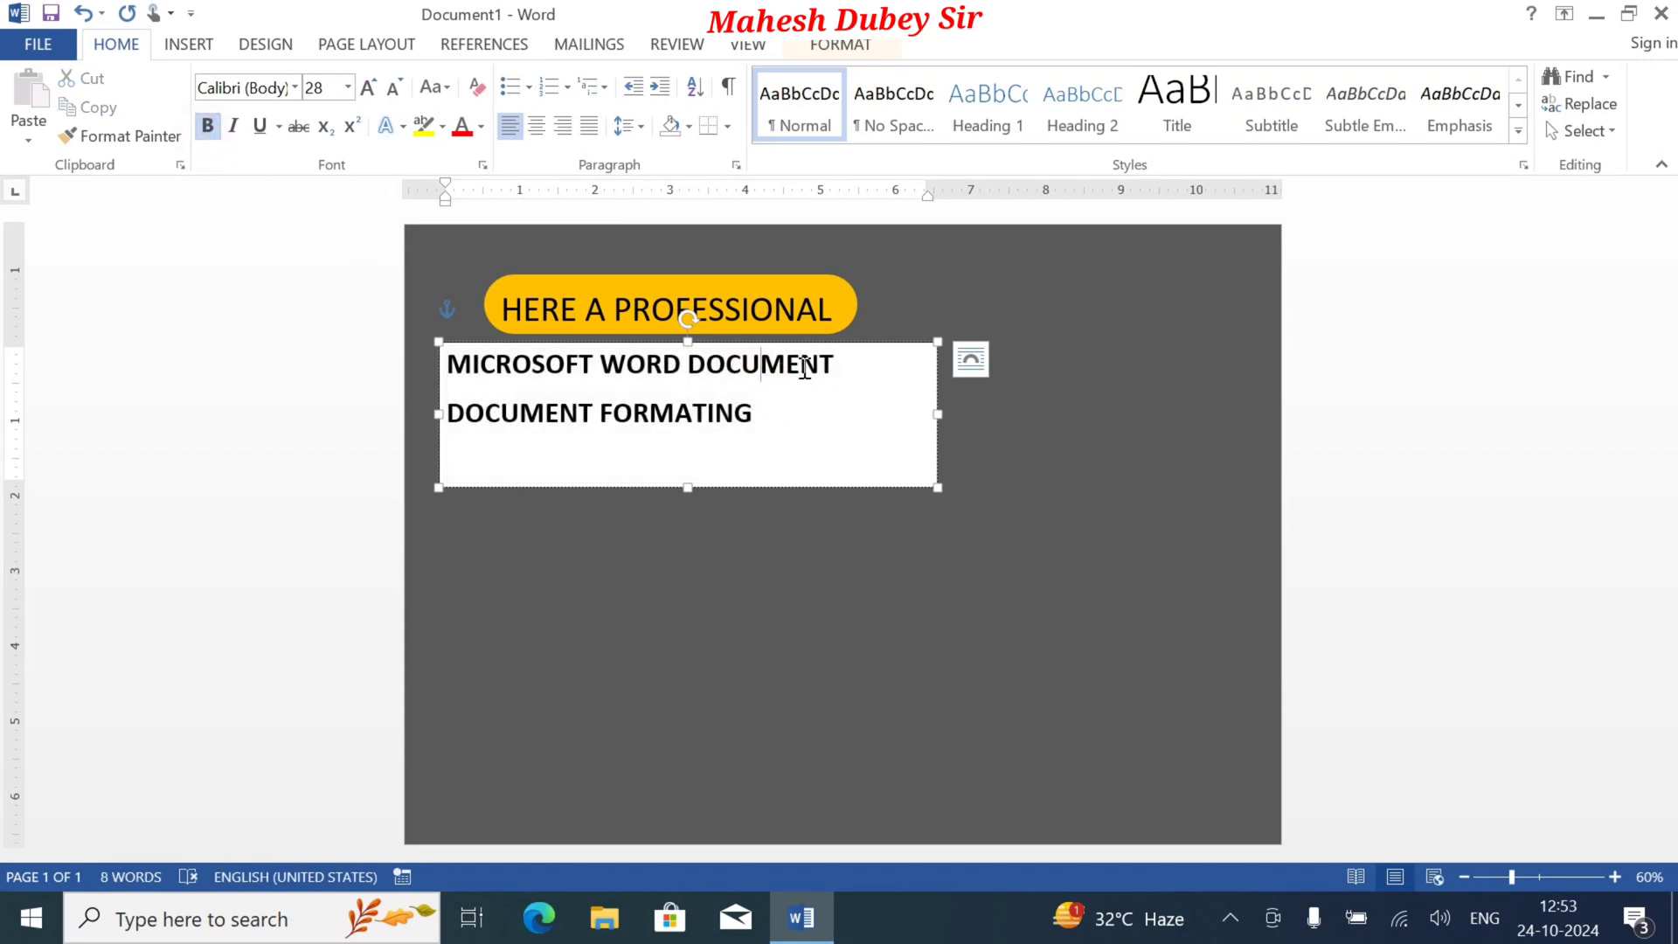
left_click_drag(835, 365, 446, 364)
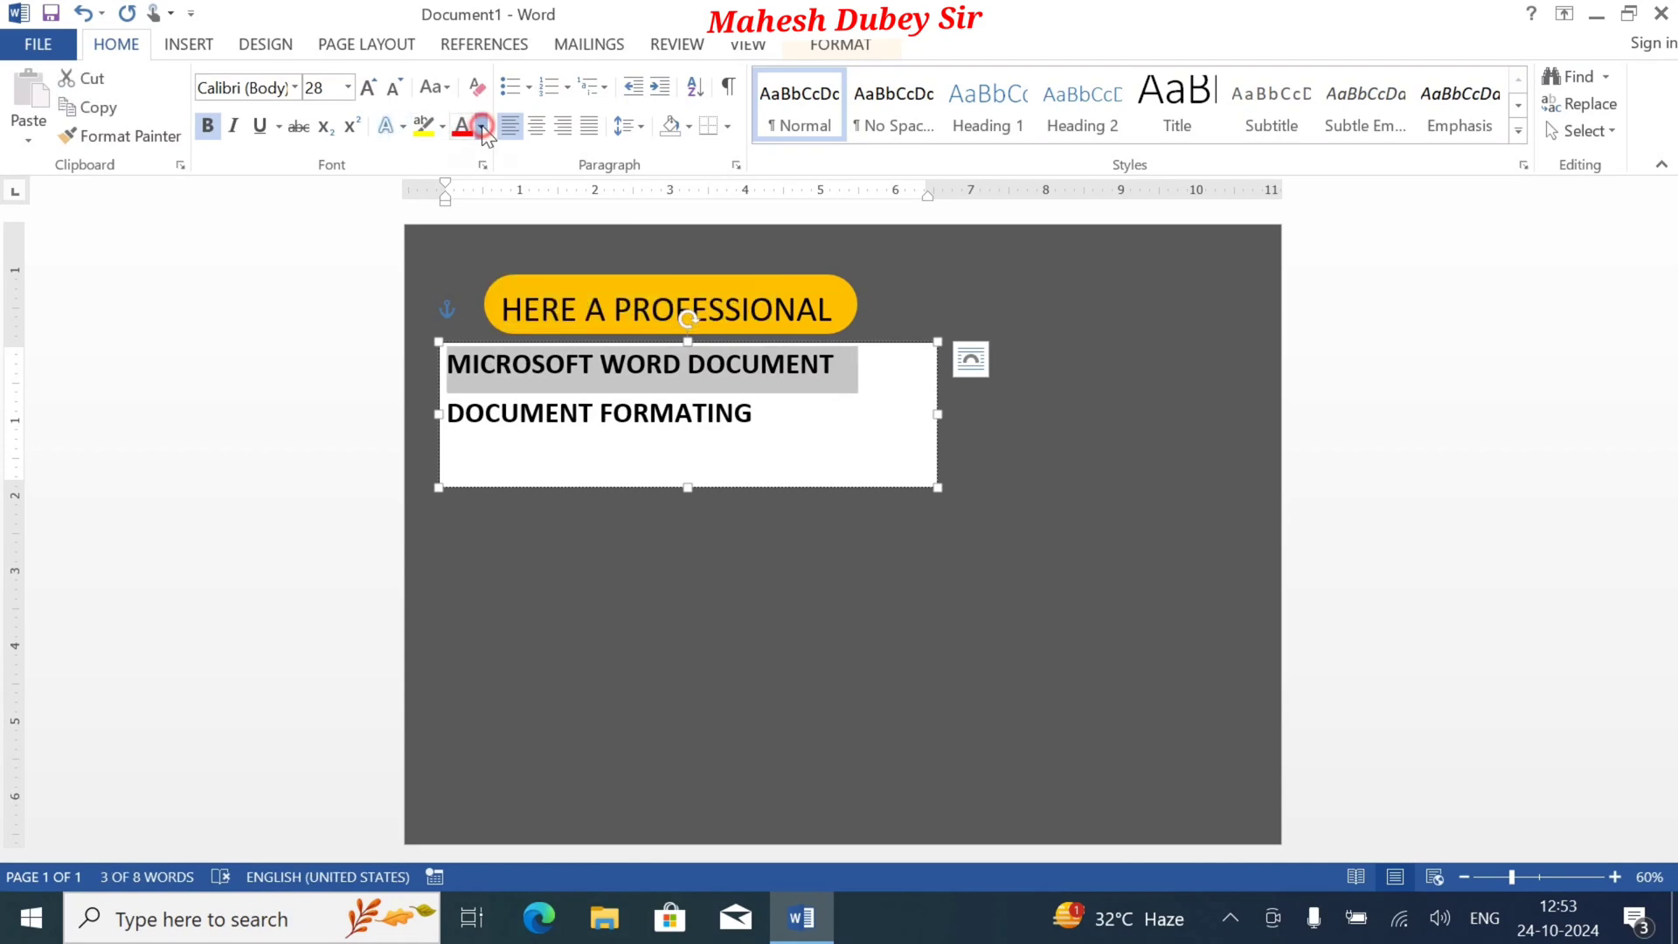
left_click(481, 127)
left_click(460, 208)
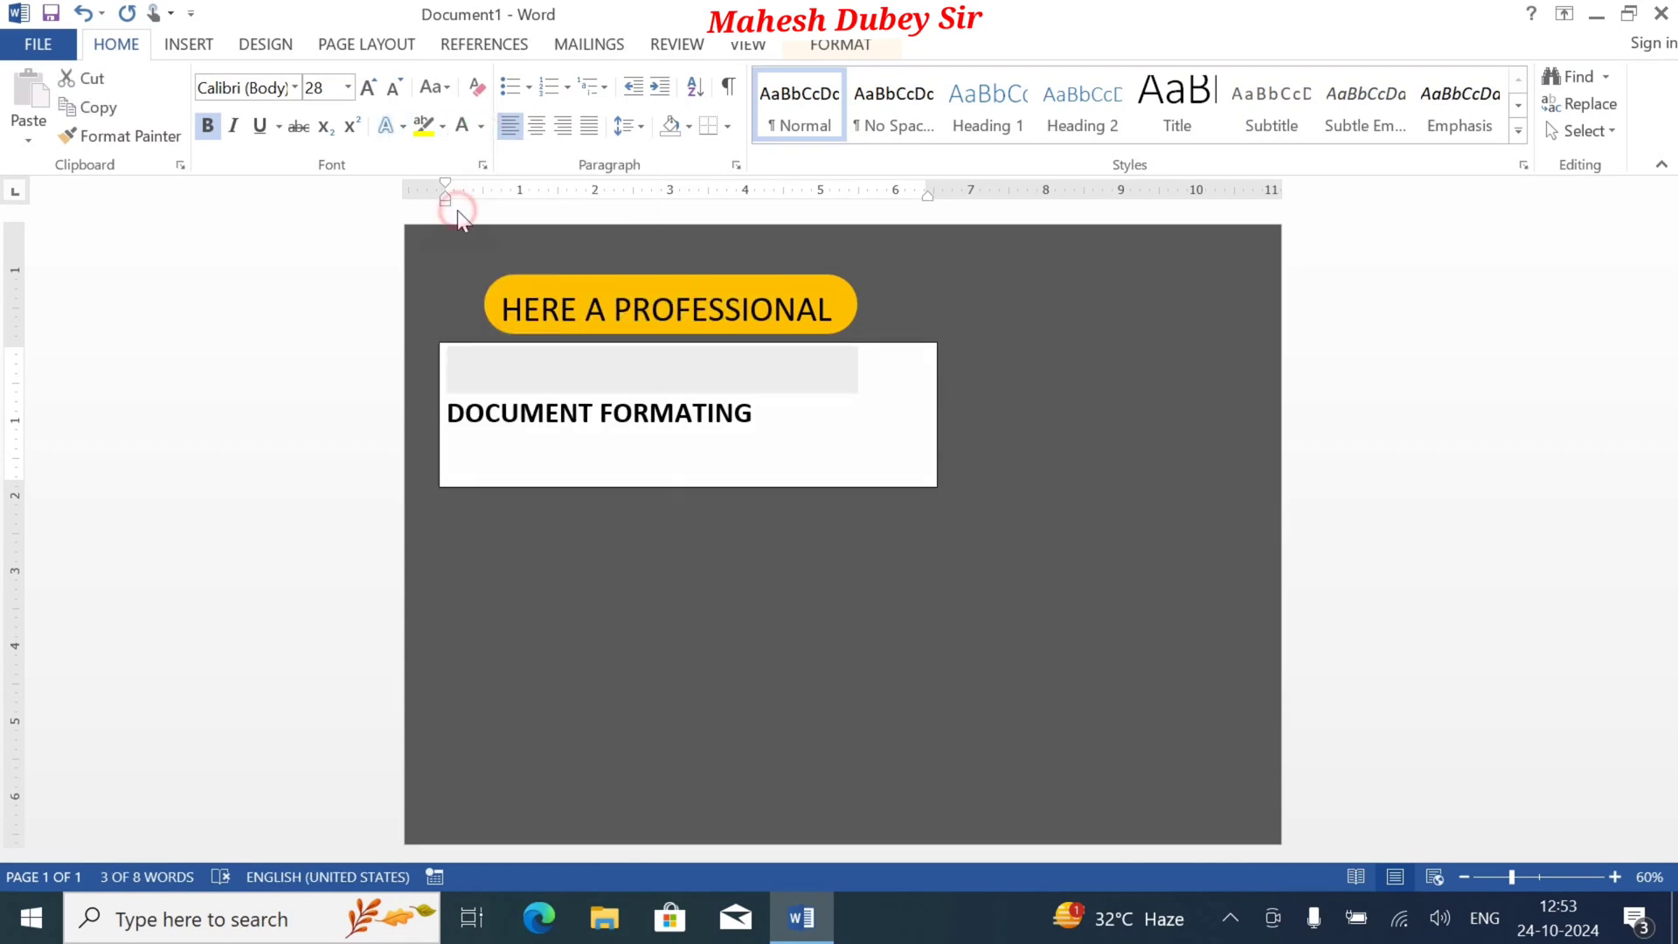
Step: Change the font color of all the text in the white text box to standard orange
left_click(751, 416)
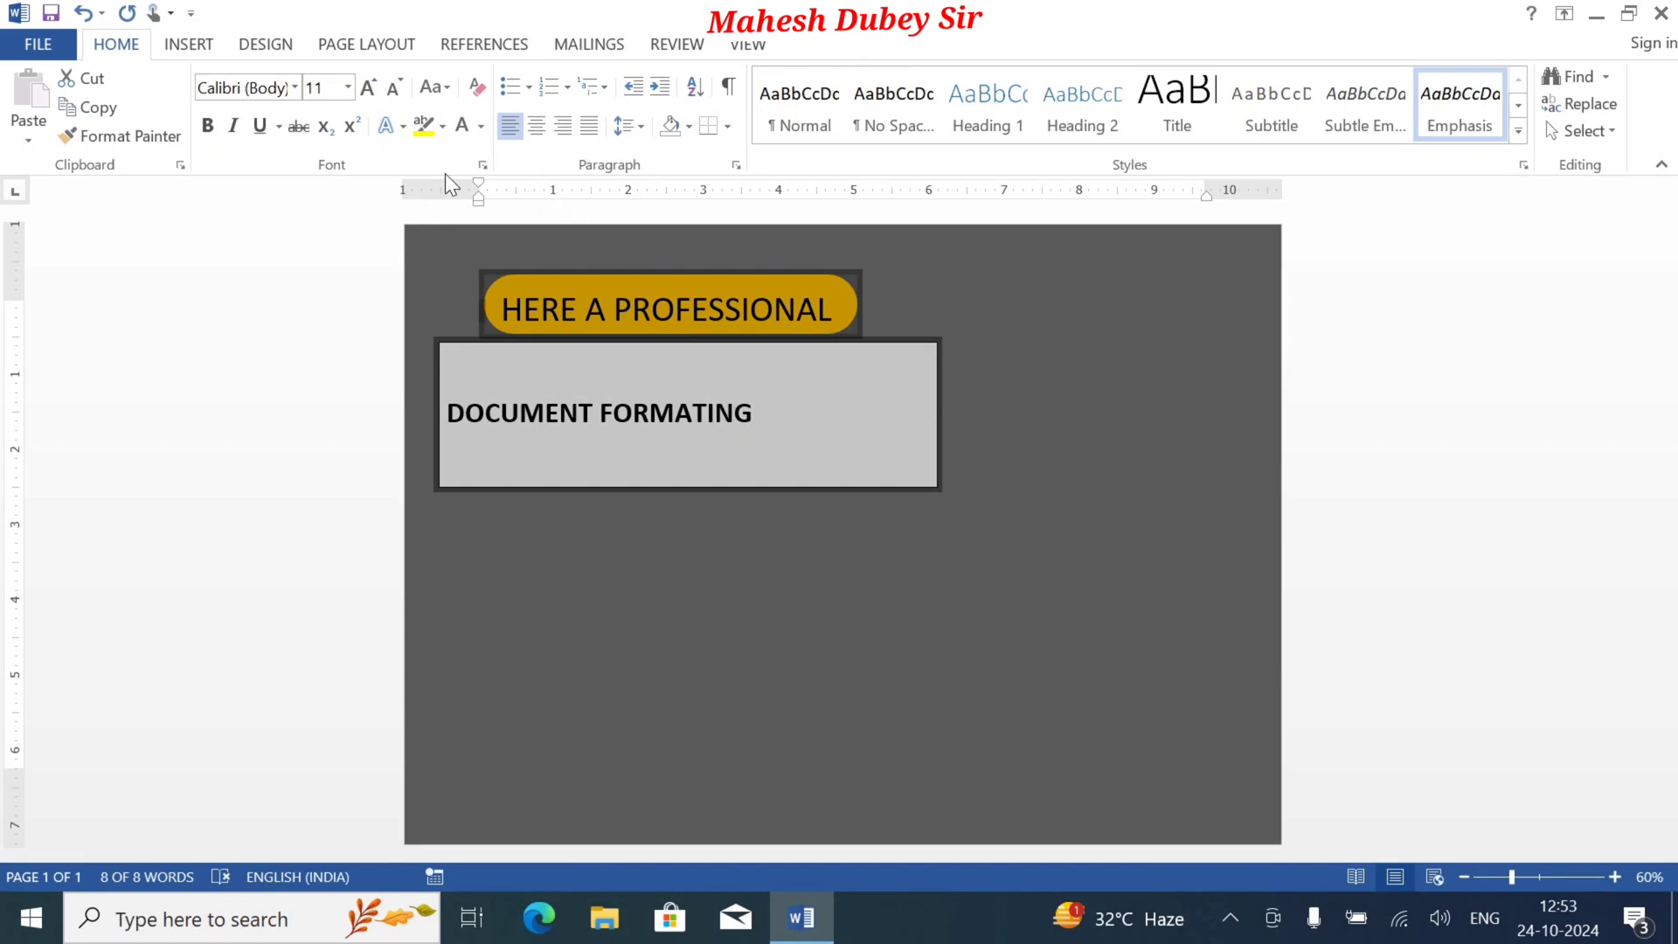
left_click(481, 128)
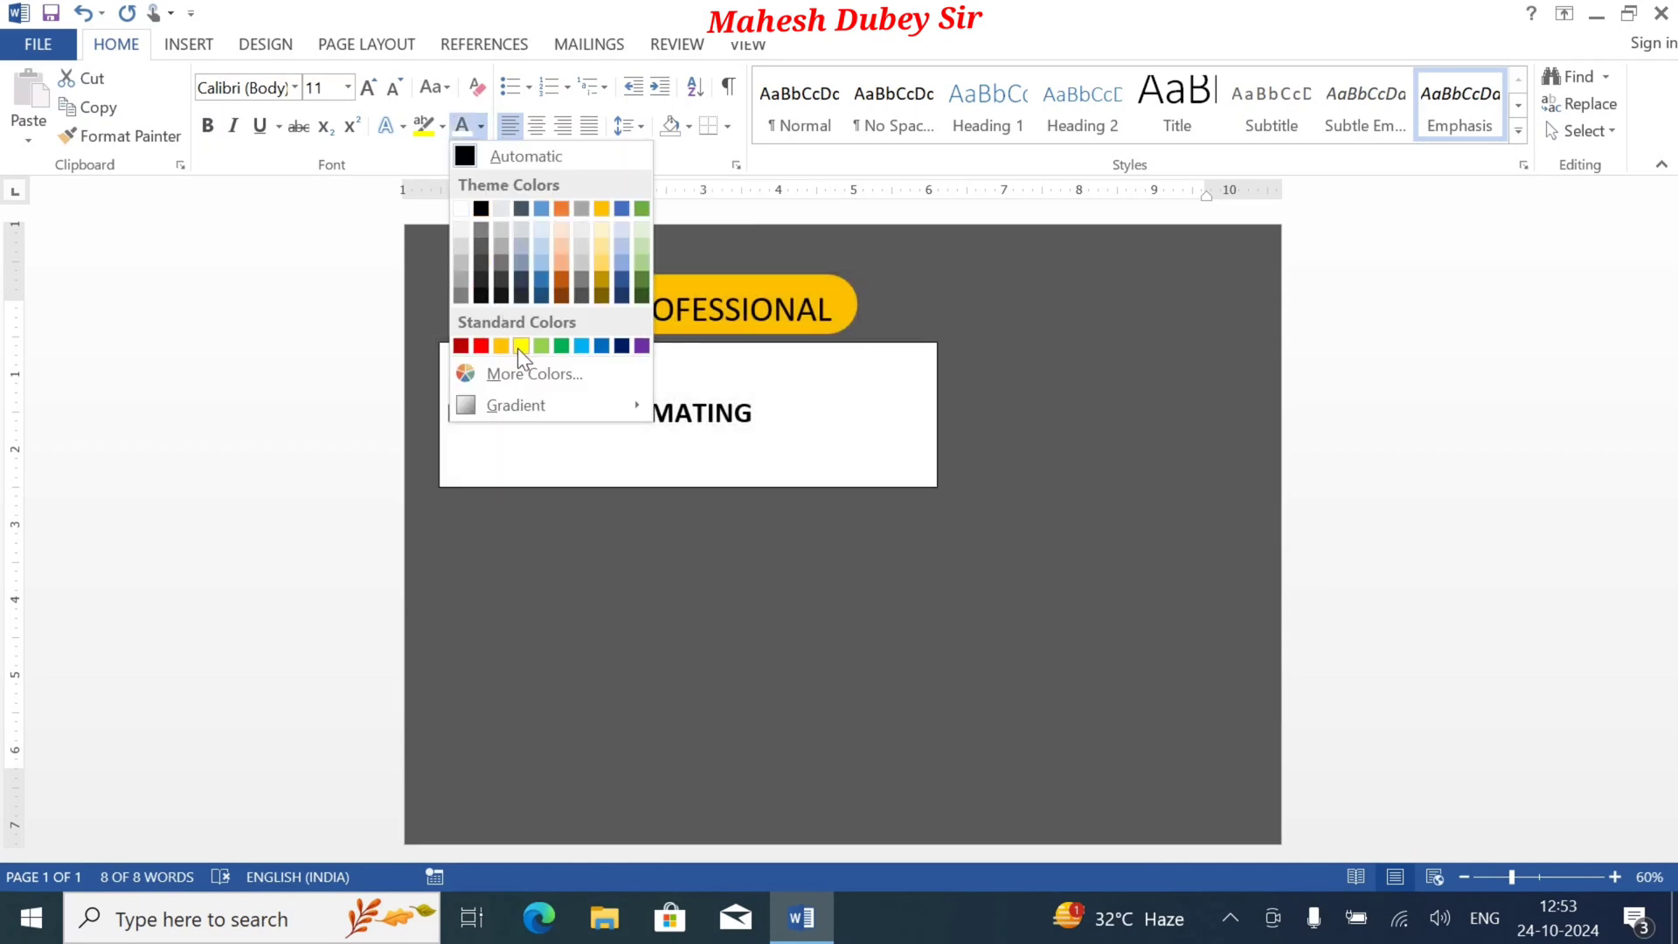
left_click(501, 346)
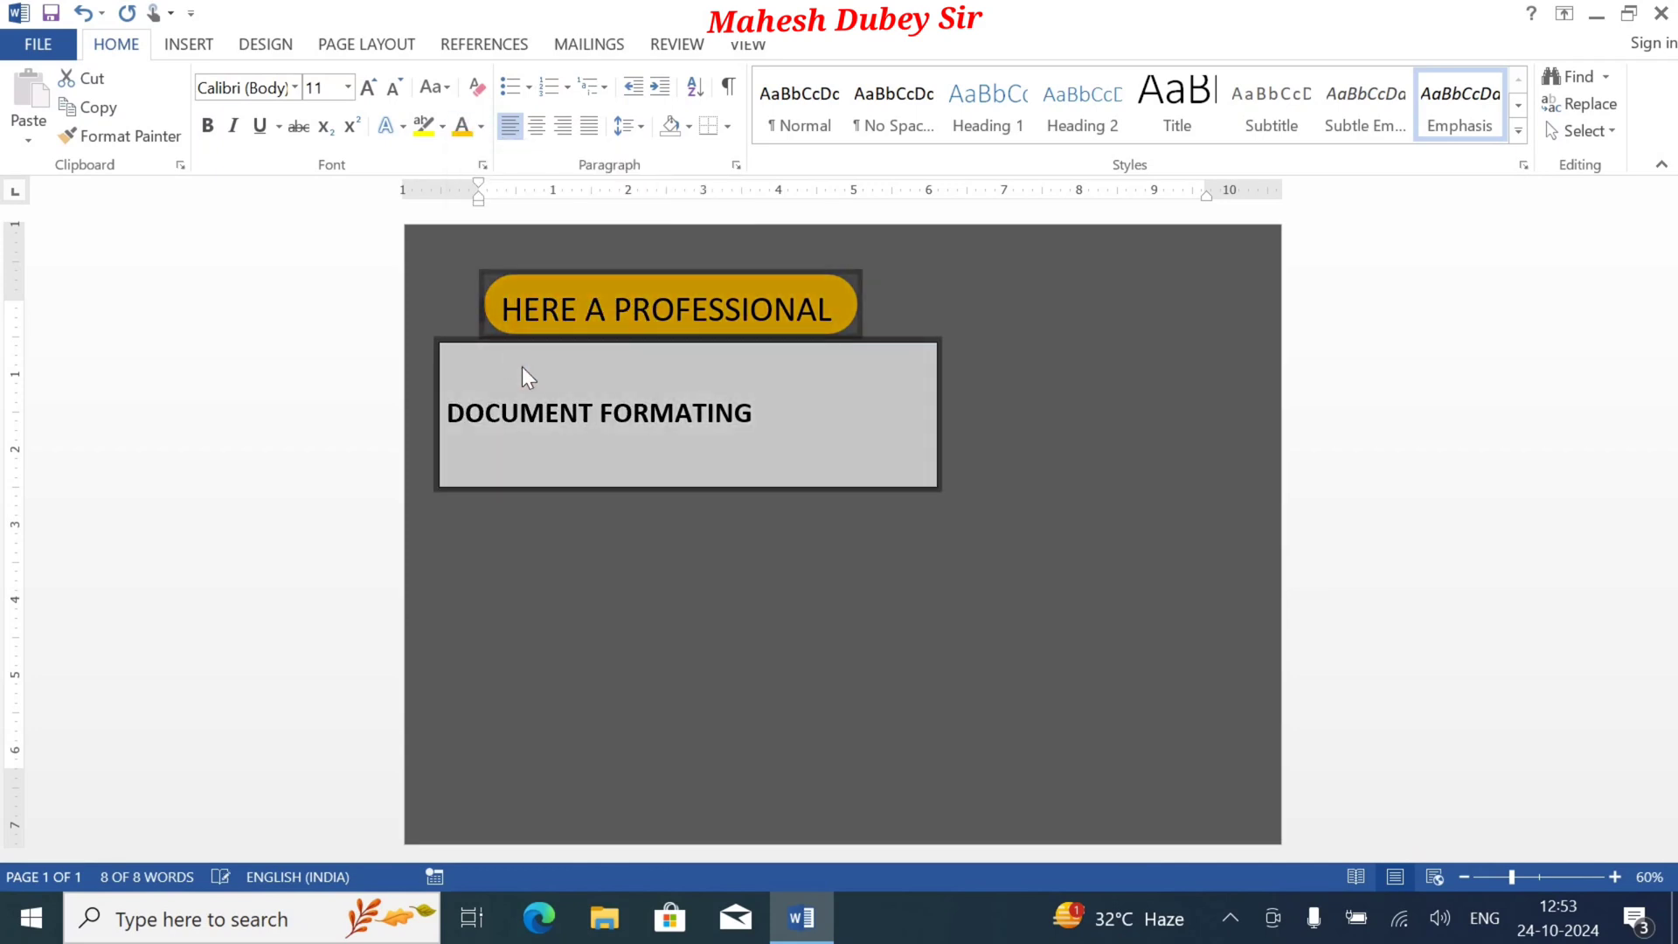
left_click(744, 414)
left_click_drag(704, 374, 684, 369)
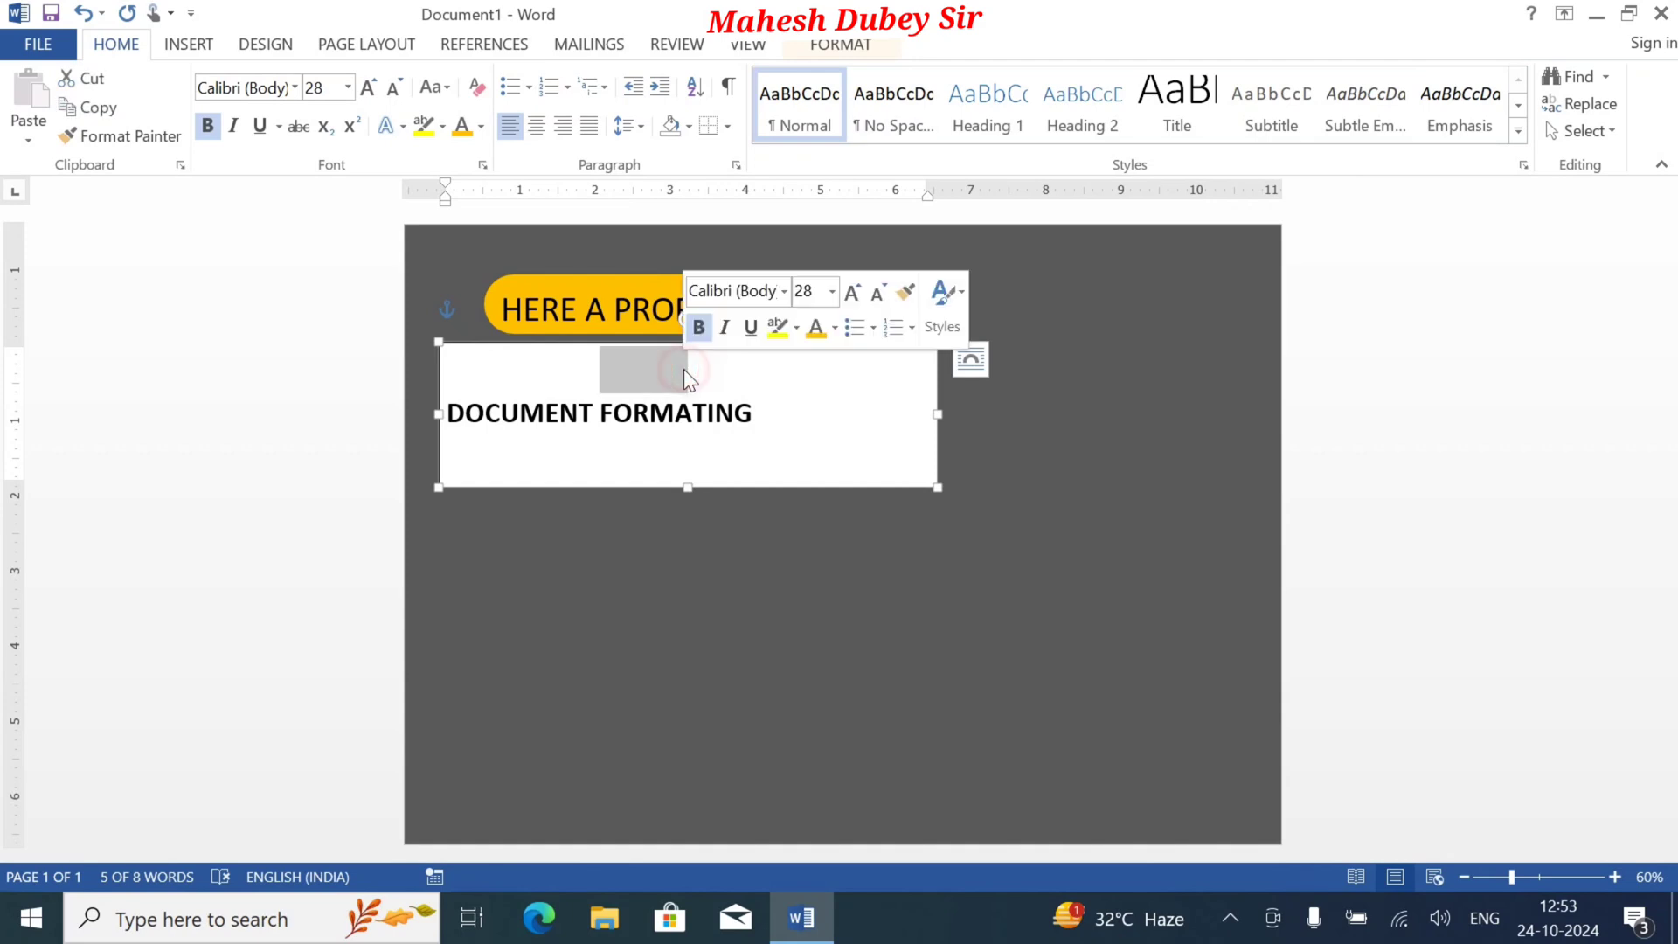
key("ctrl+a")
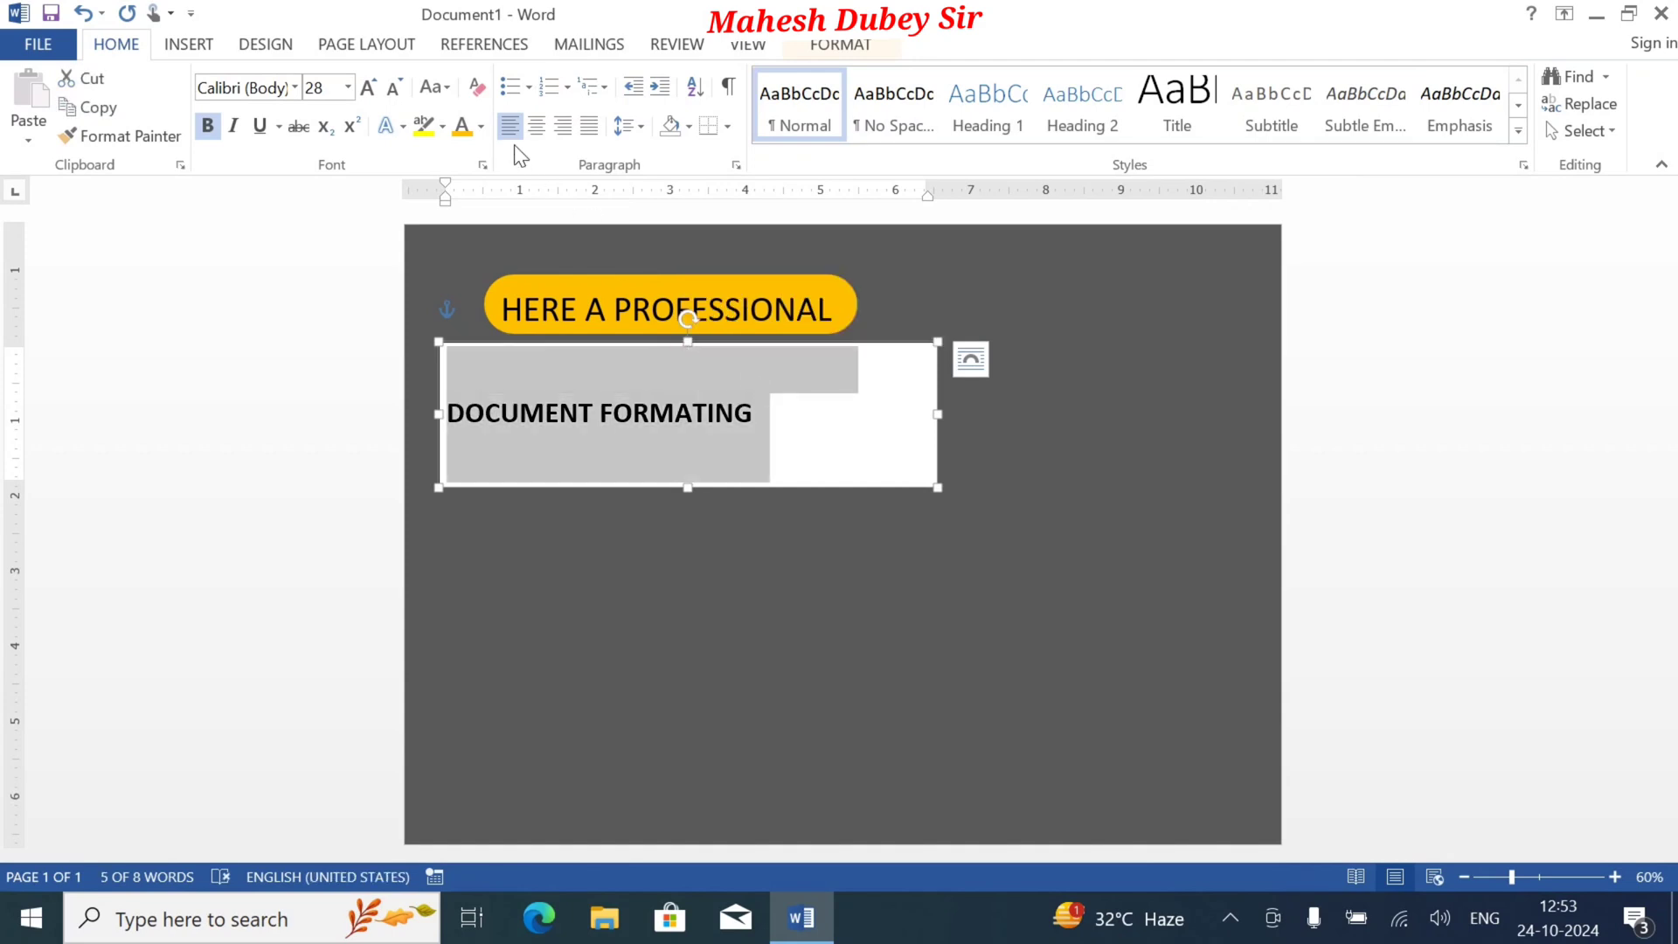
left_click(463, 125)
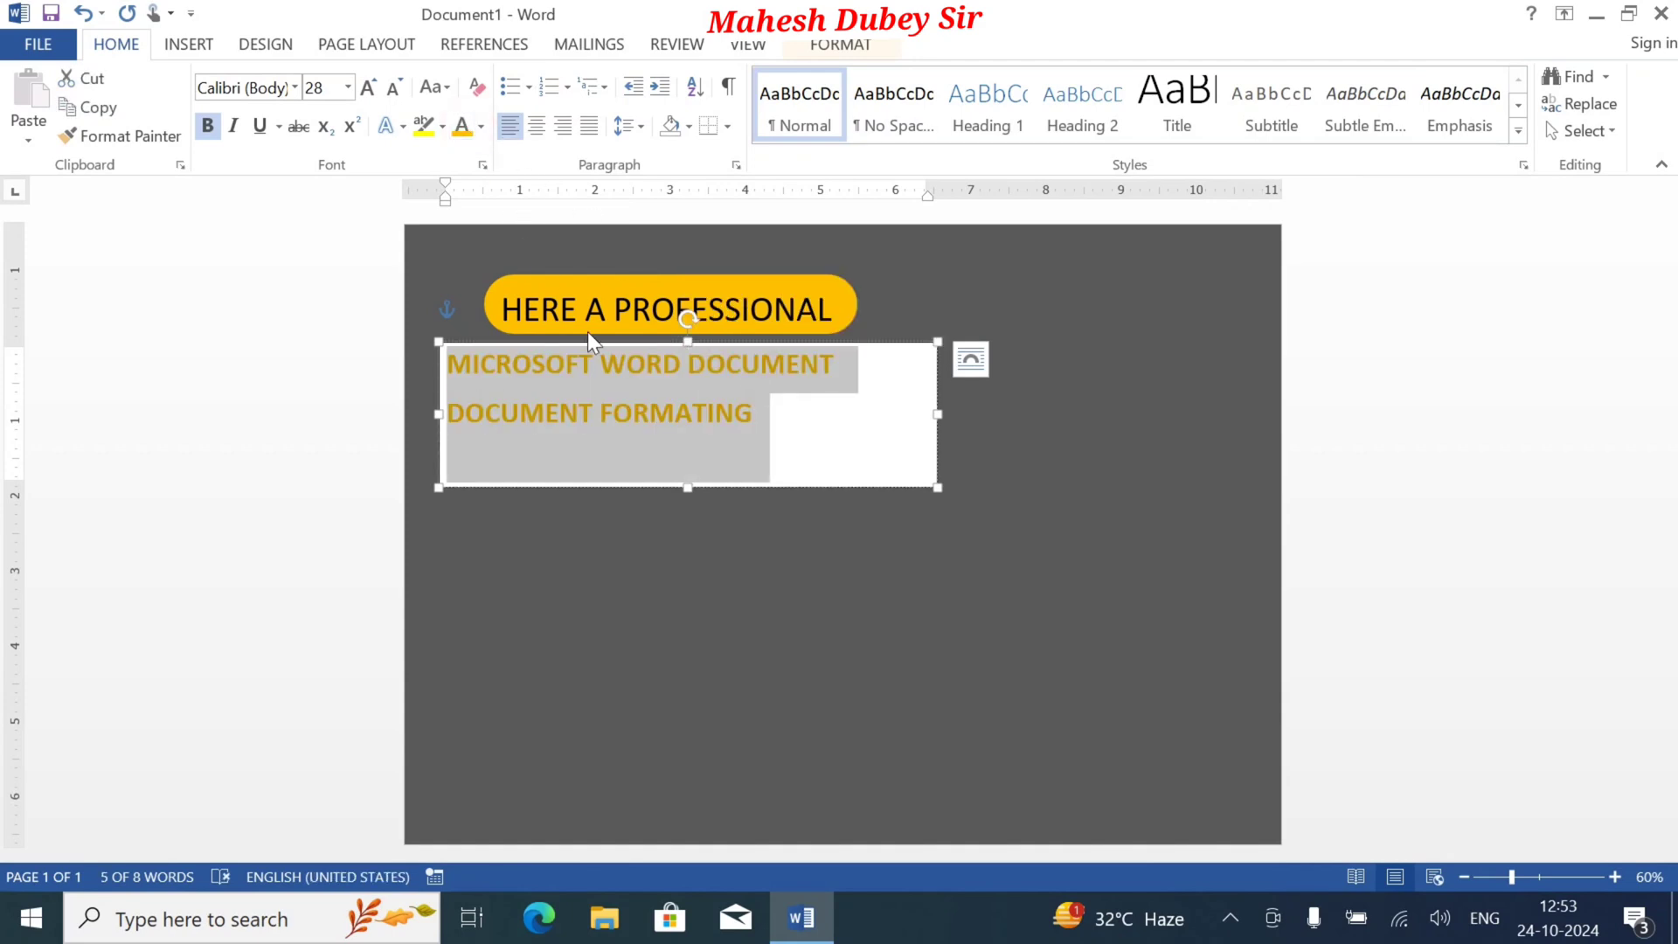
Step: Change the font color of the line "DOCUMENT FORMATING" to white
double_click(723, 416)
double_click(788, 436)
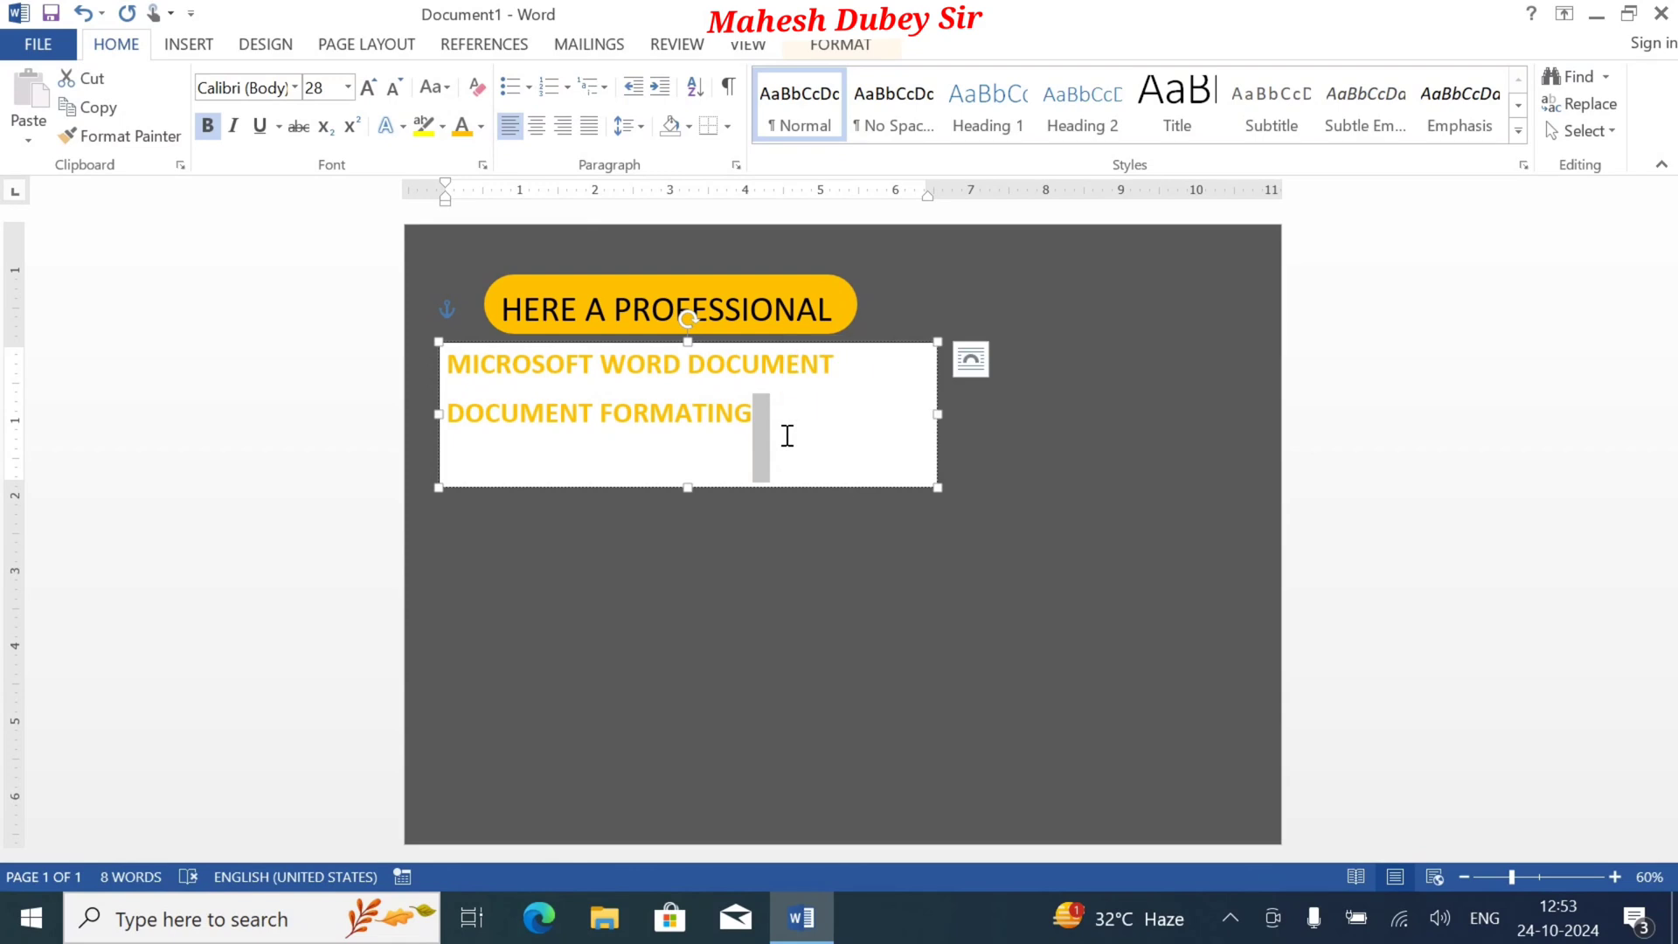
key("shift+Left")
key("shift+Left")
key("shift+Left")
key("shift+Left")
key("shift+Left")
key("shift+Left")
key("shift+Left")
key("shift+Left")
key("shift+Left")
key("shift+Left")
key("shift+Left")
key("shift+Left")
key("shift+Left")
key("shift+Left")
key("shift+Left")
key("shift+Left")
key("shift+Left")
key("shift+Left")
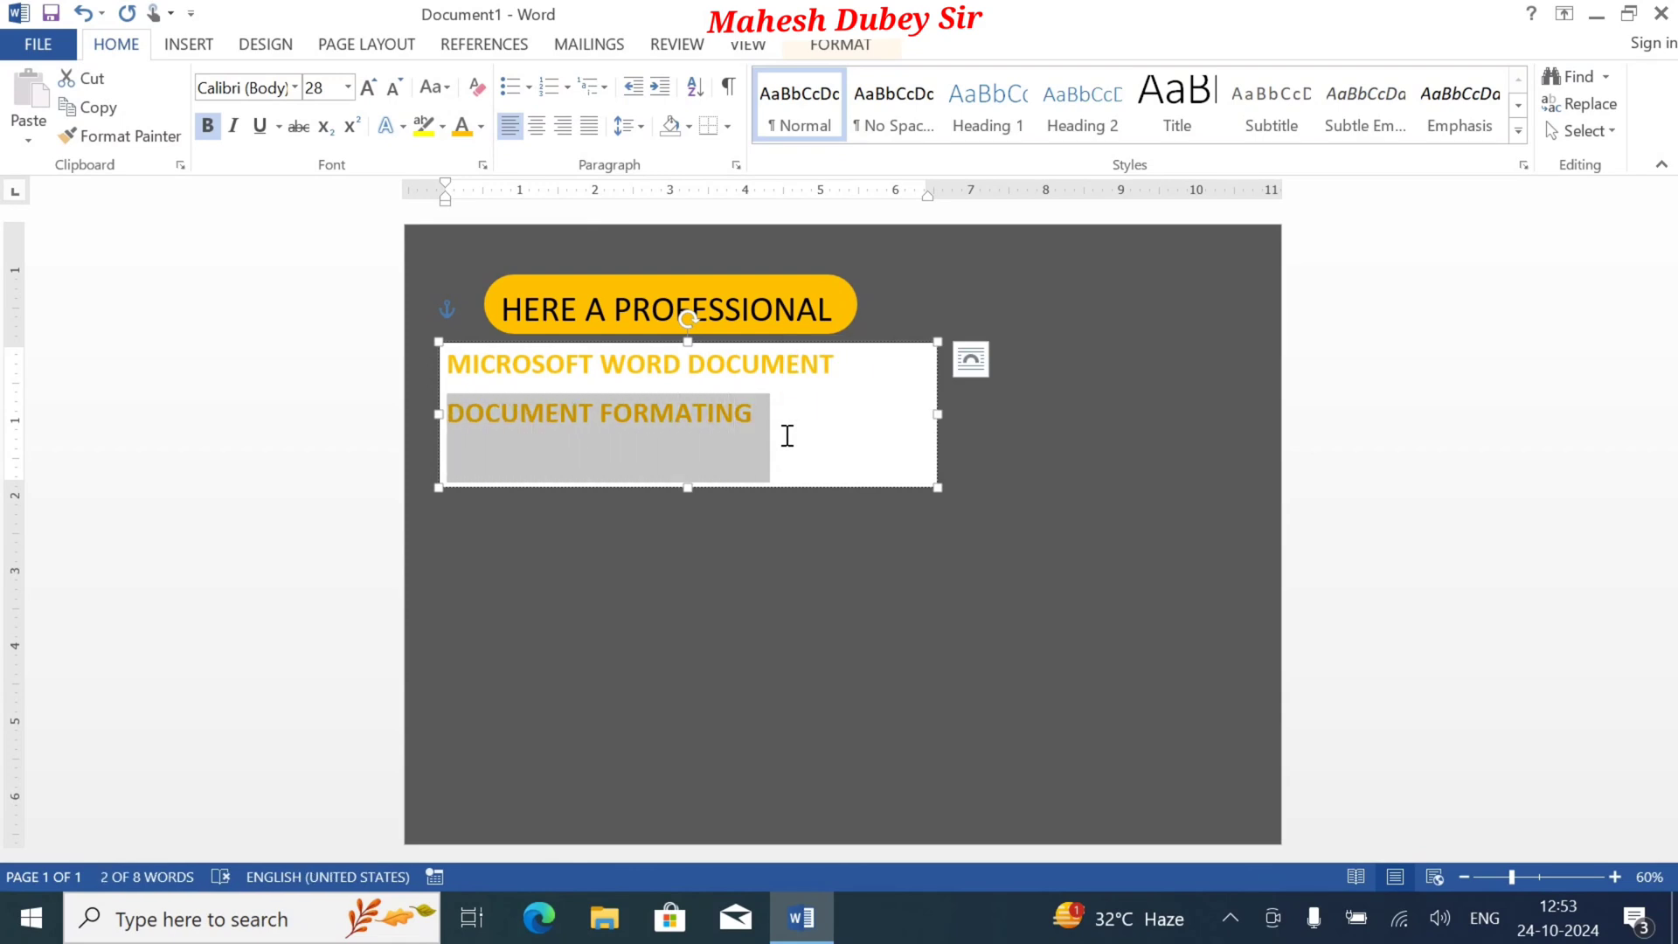
left_click(484, 125)
left_click(478, 131)
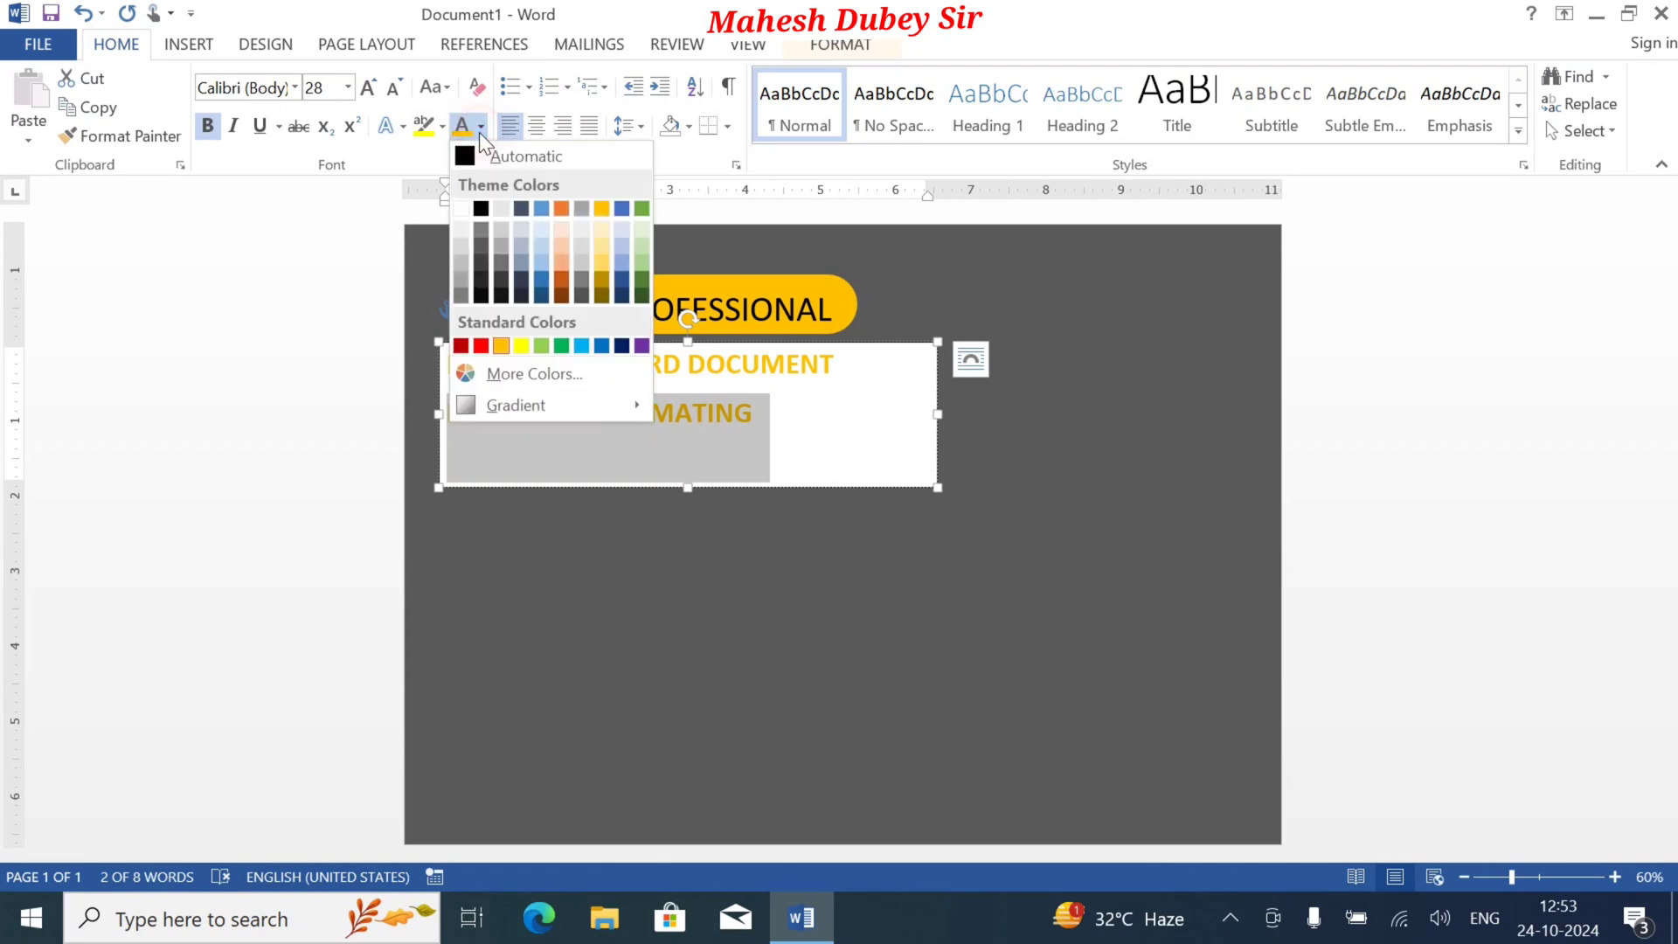
left_click(462, 209)
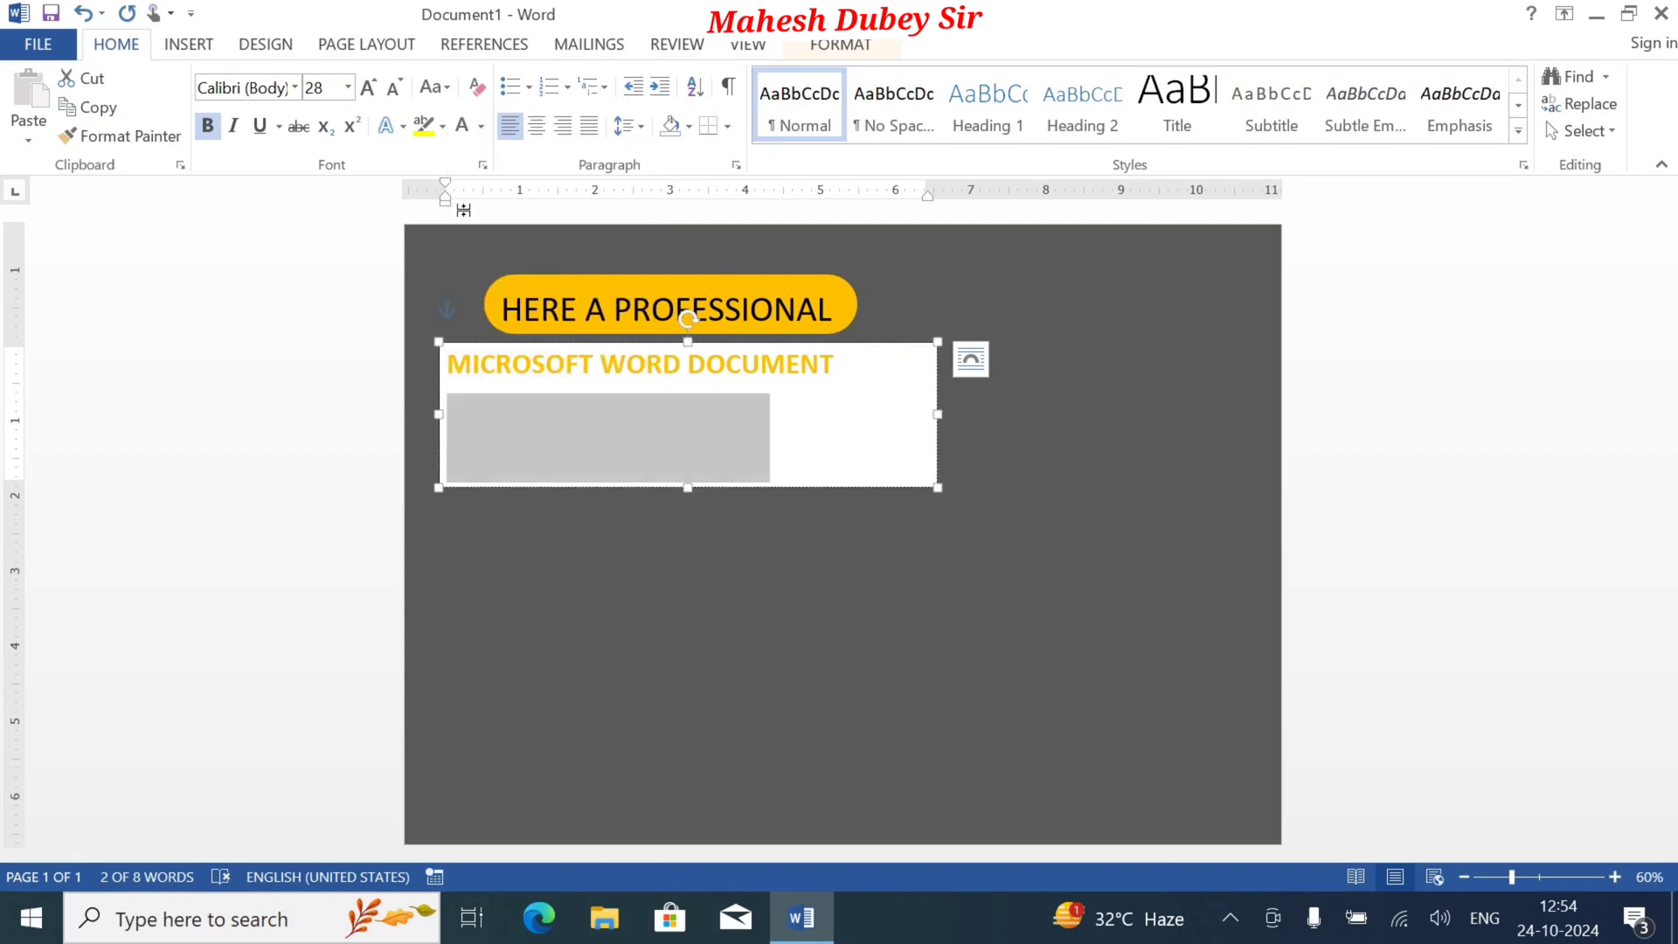
left_click(893, 443)
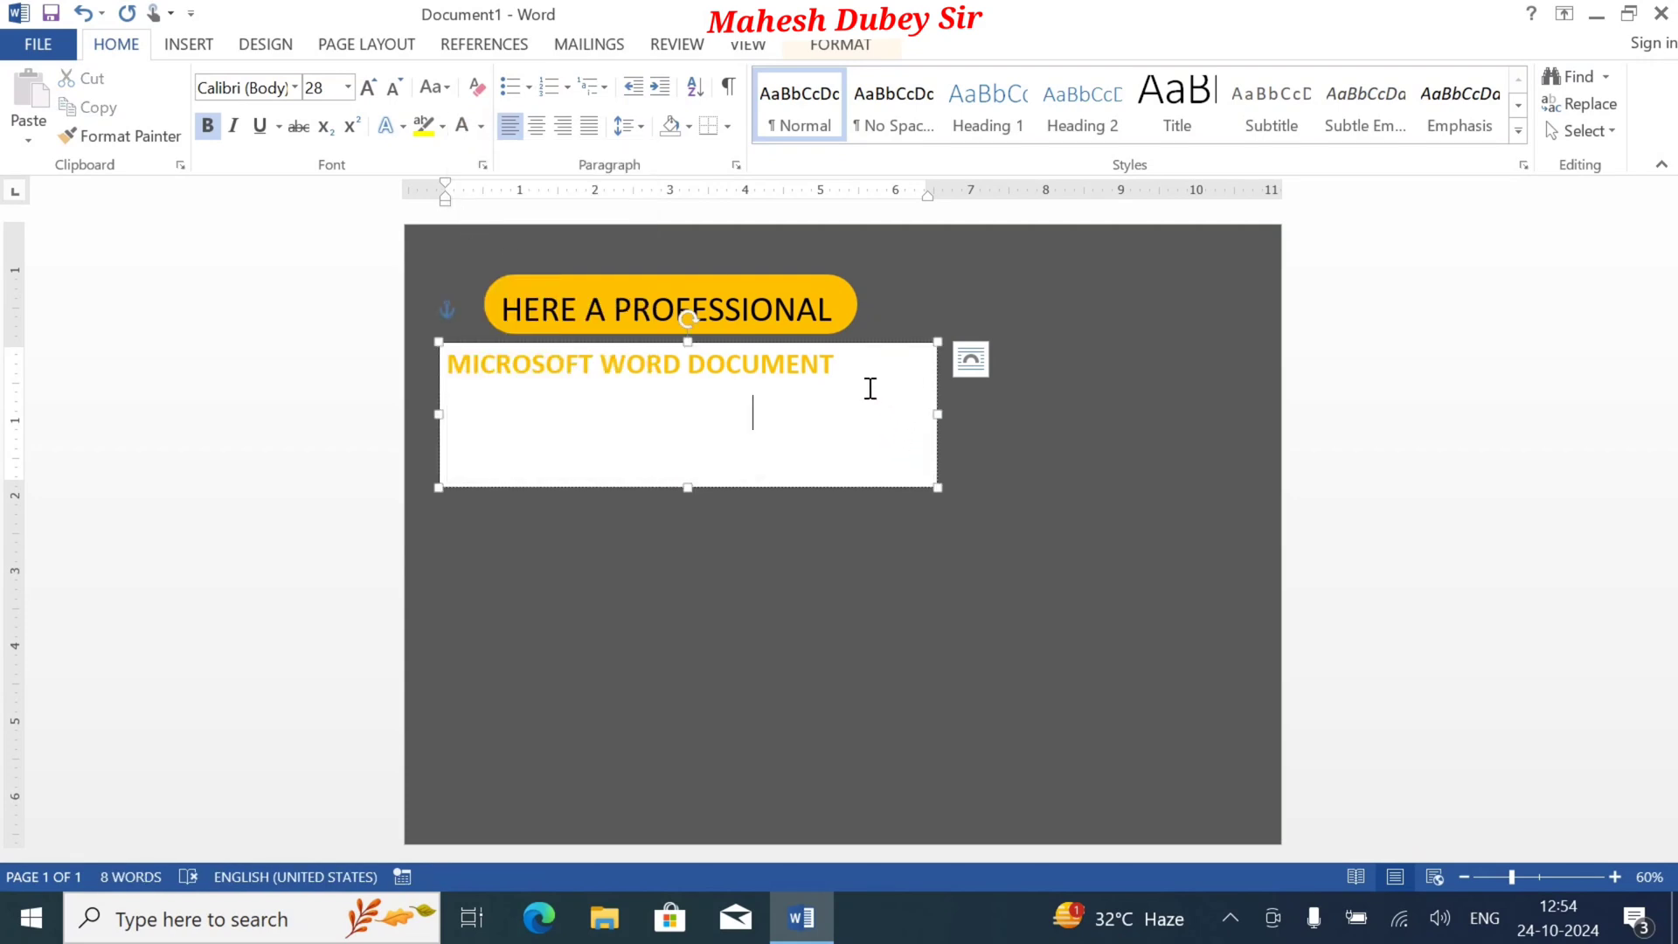
Step: Remove the fill and the outline from the two-line title text box
left_click(937, 346)
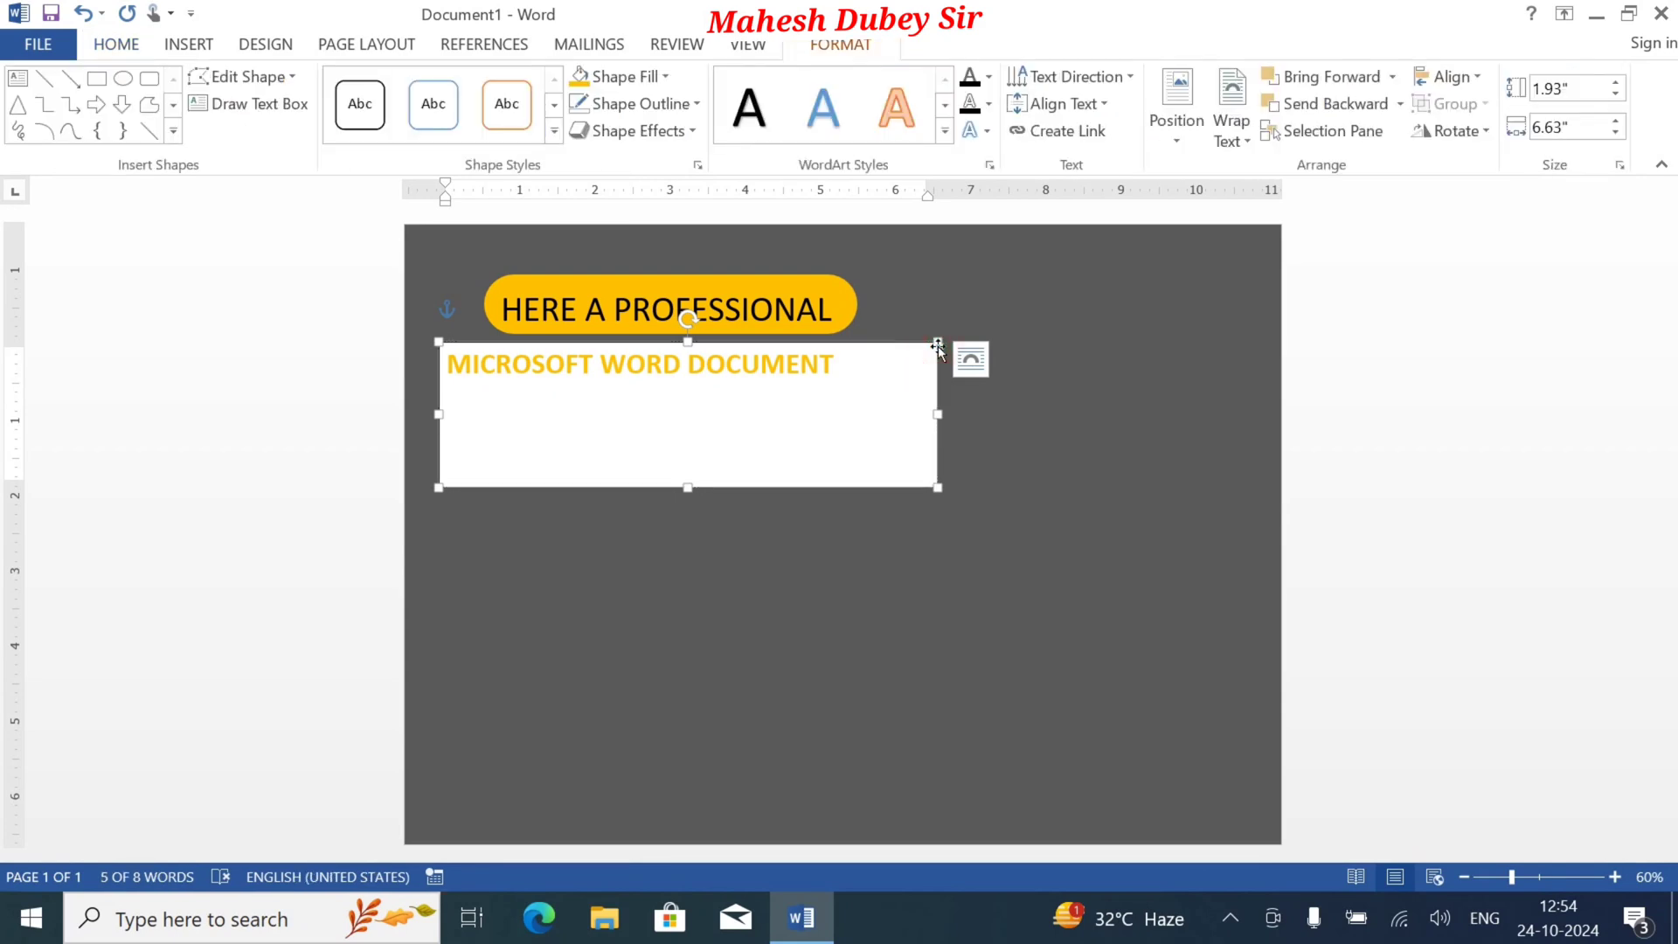
left_click(657, 75)
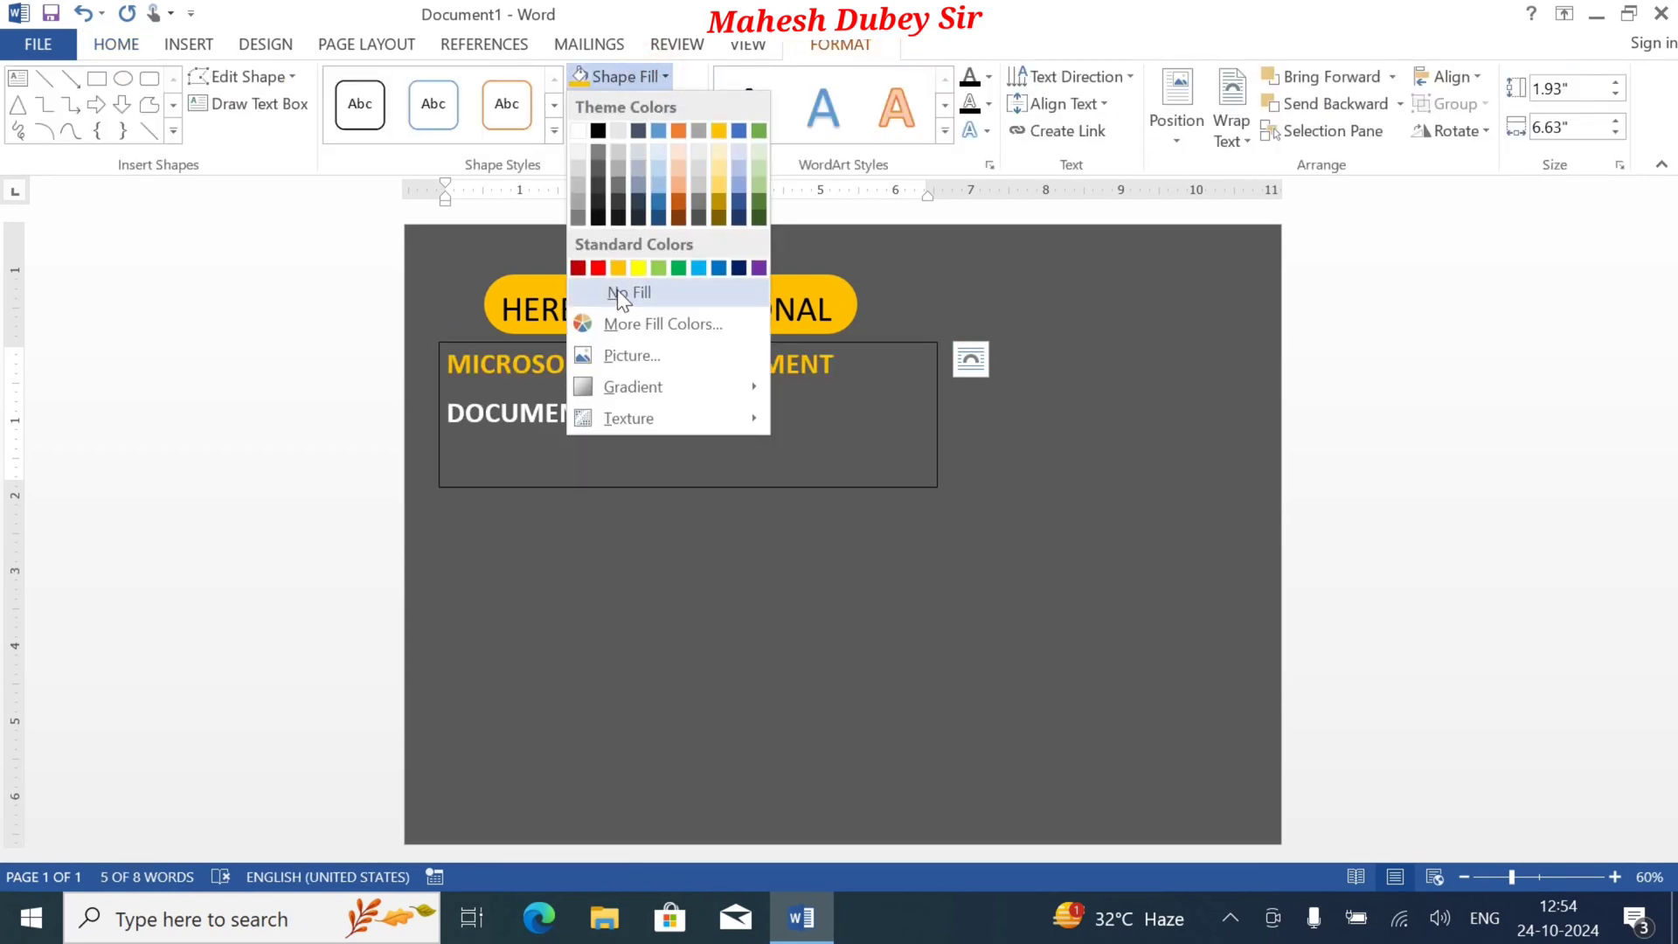
left_click(619, 292)
left_click(647, 107)
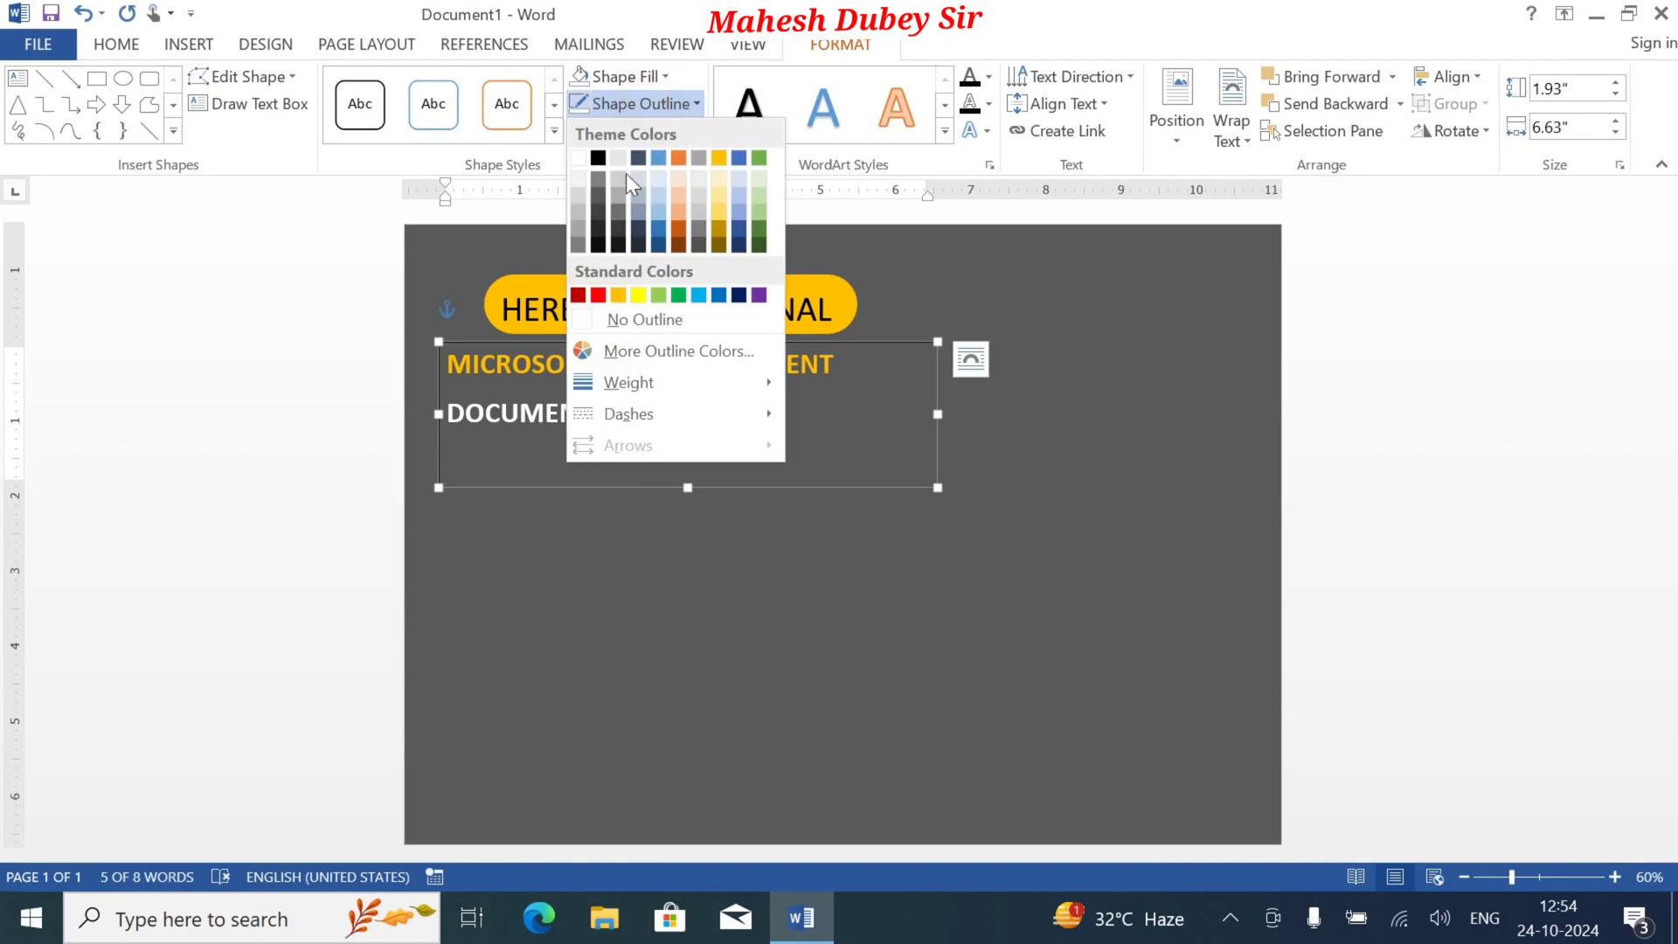
left_click(602, 320)
left_click(985, 525)
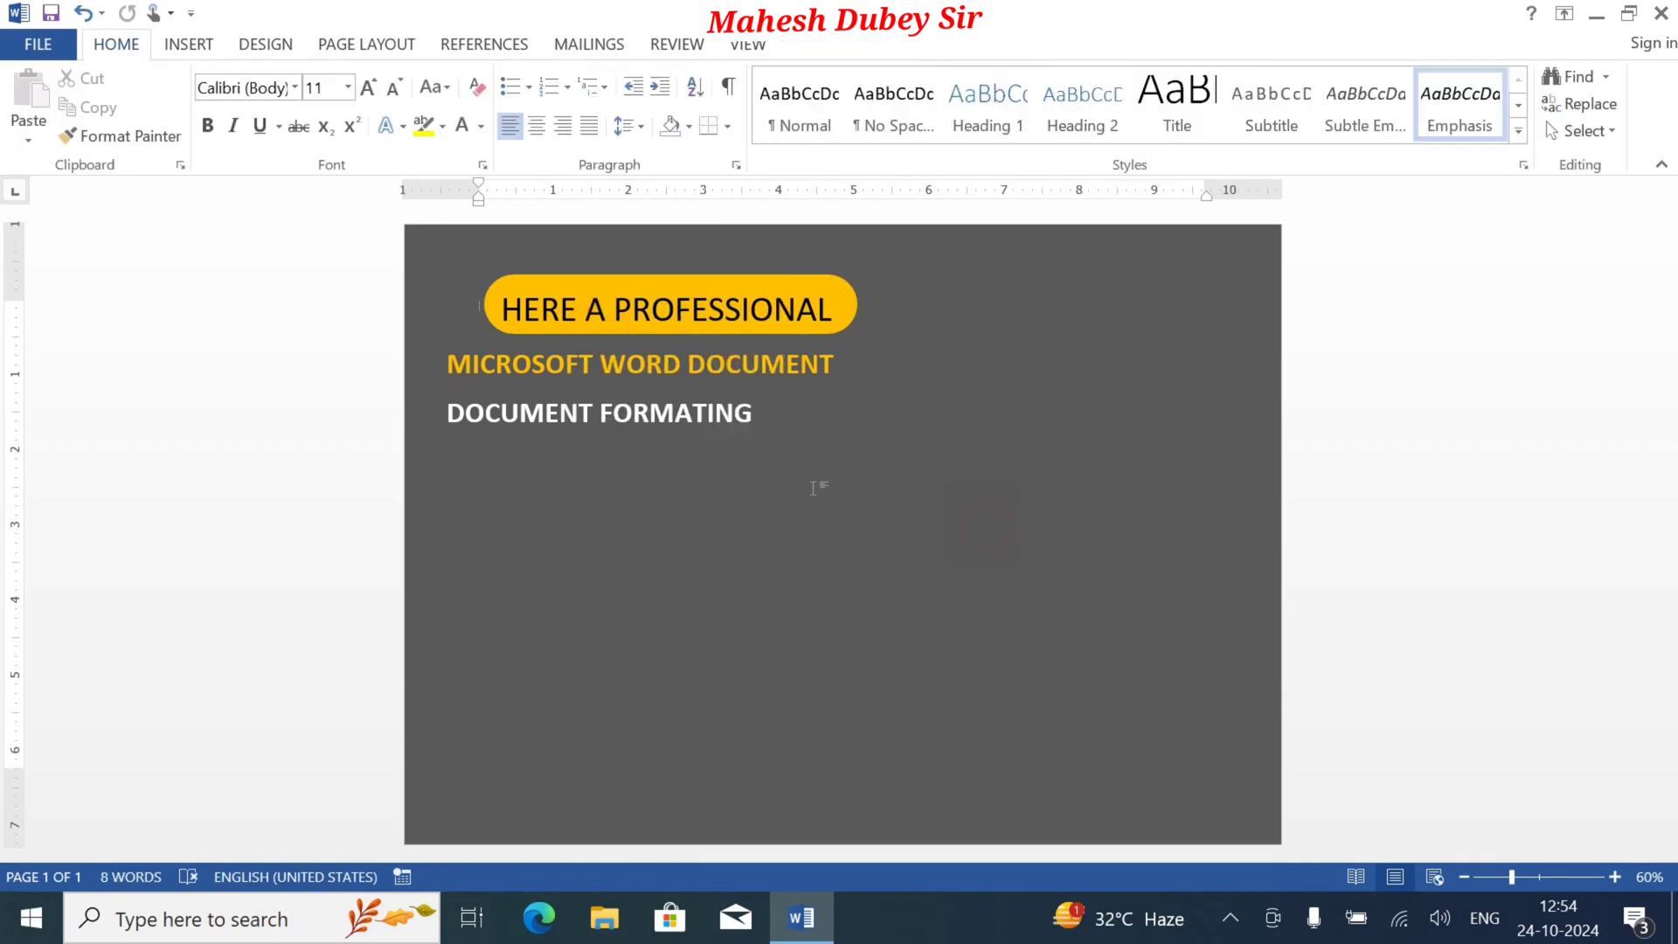
Step: Widen the title text box to about 7.28" and enlarge both of its text lines
left_click(768, 417)
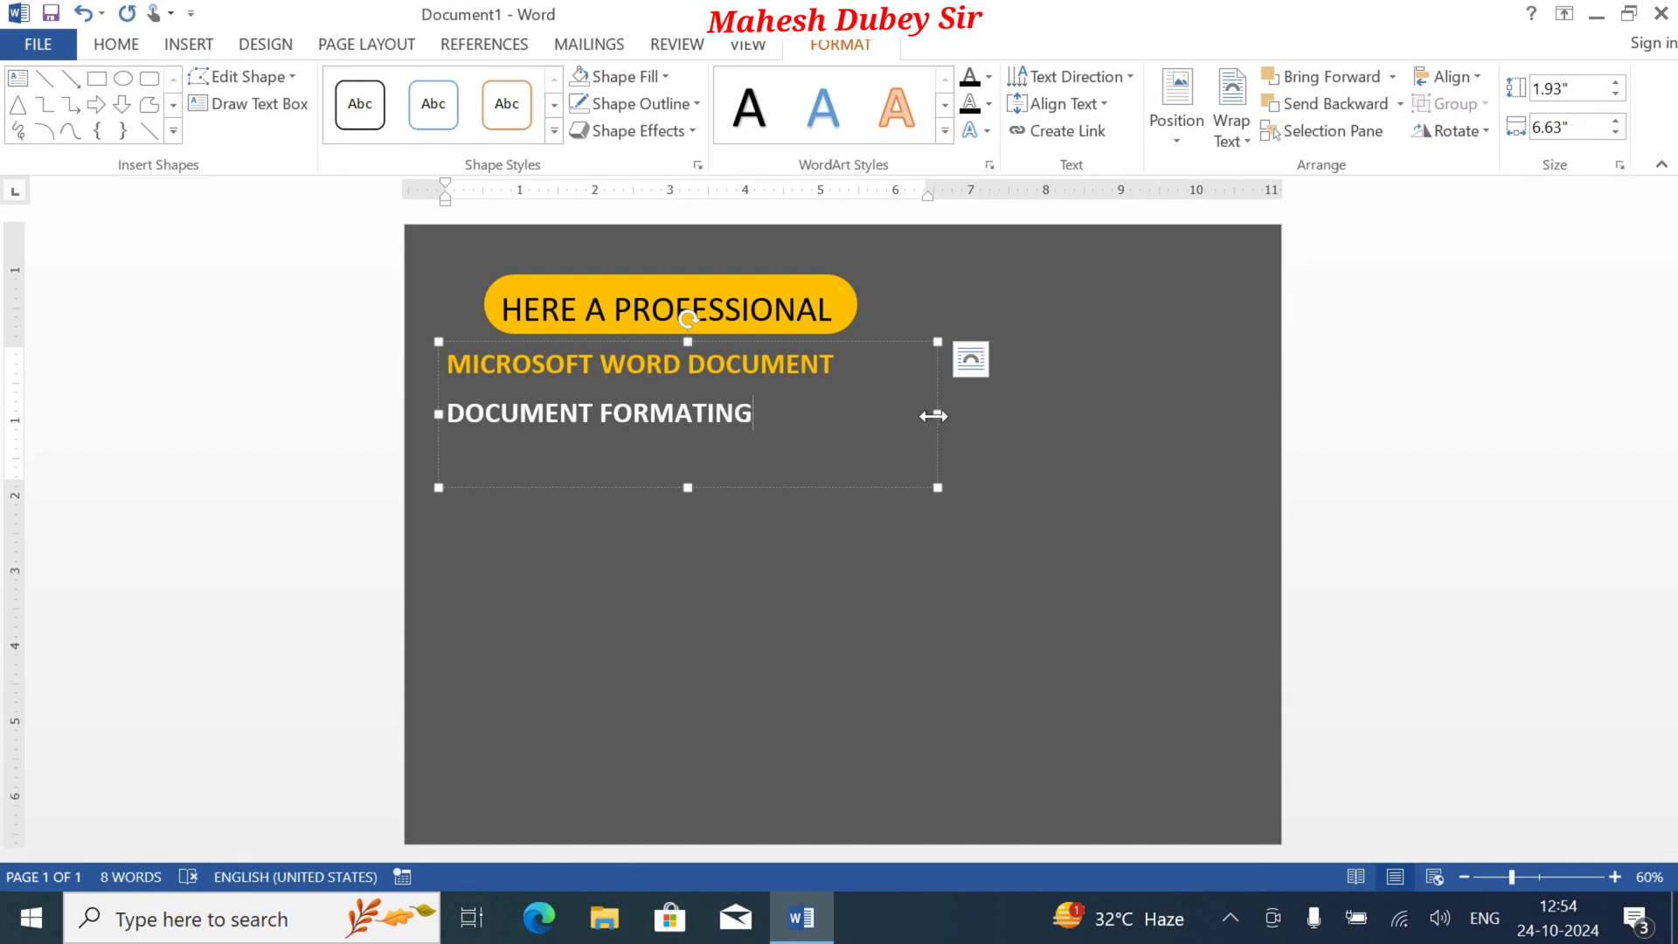
left_click_drag(934, 416, 987, 416)
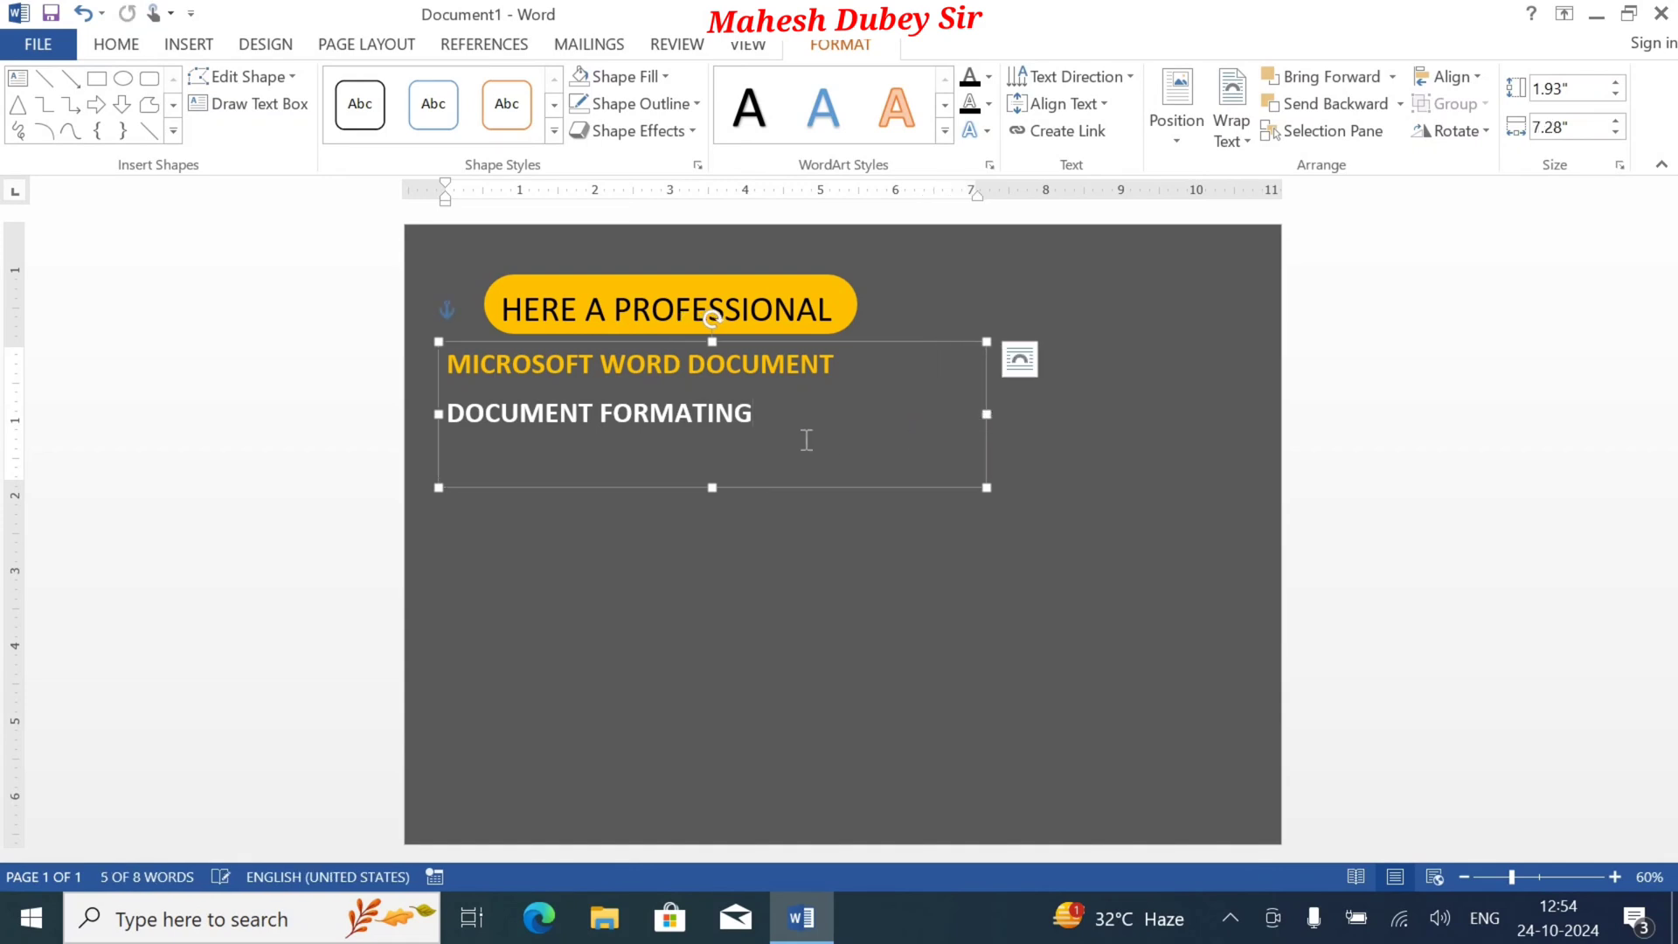
key("ctrl+bracketright")
key("ctrl+bracketright")
key("ctrl+bracketright")
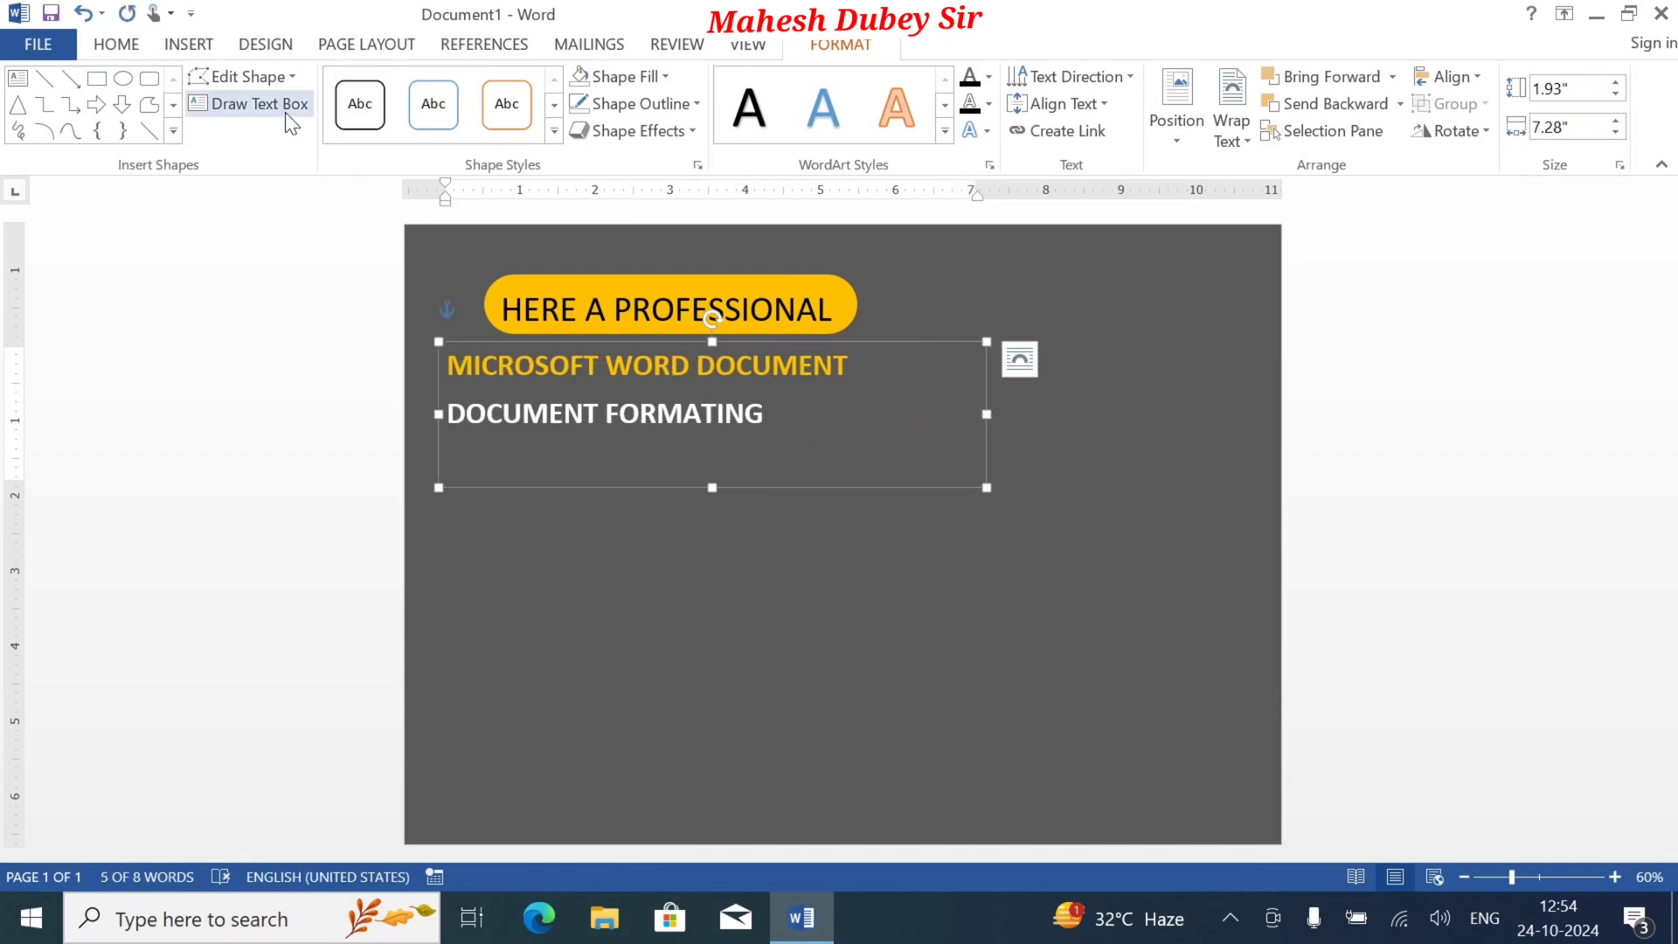
key("ctrl+bracketright")
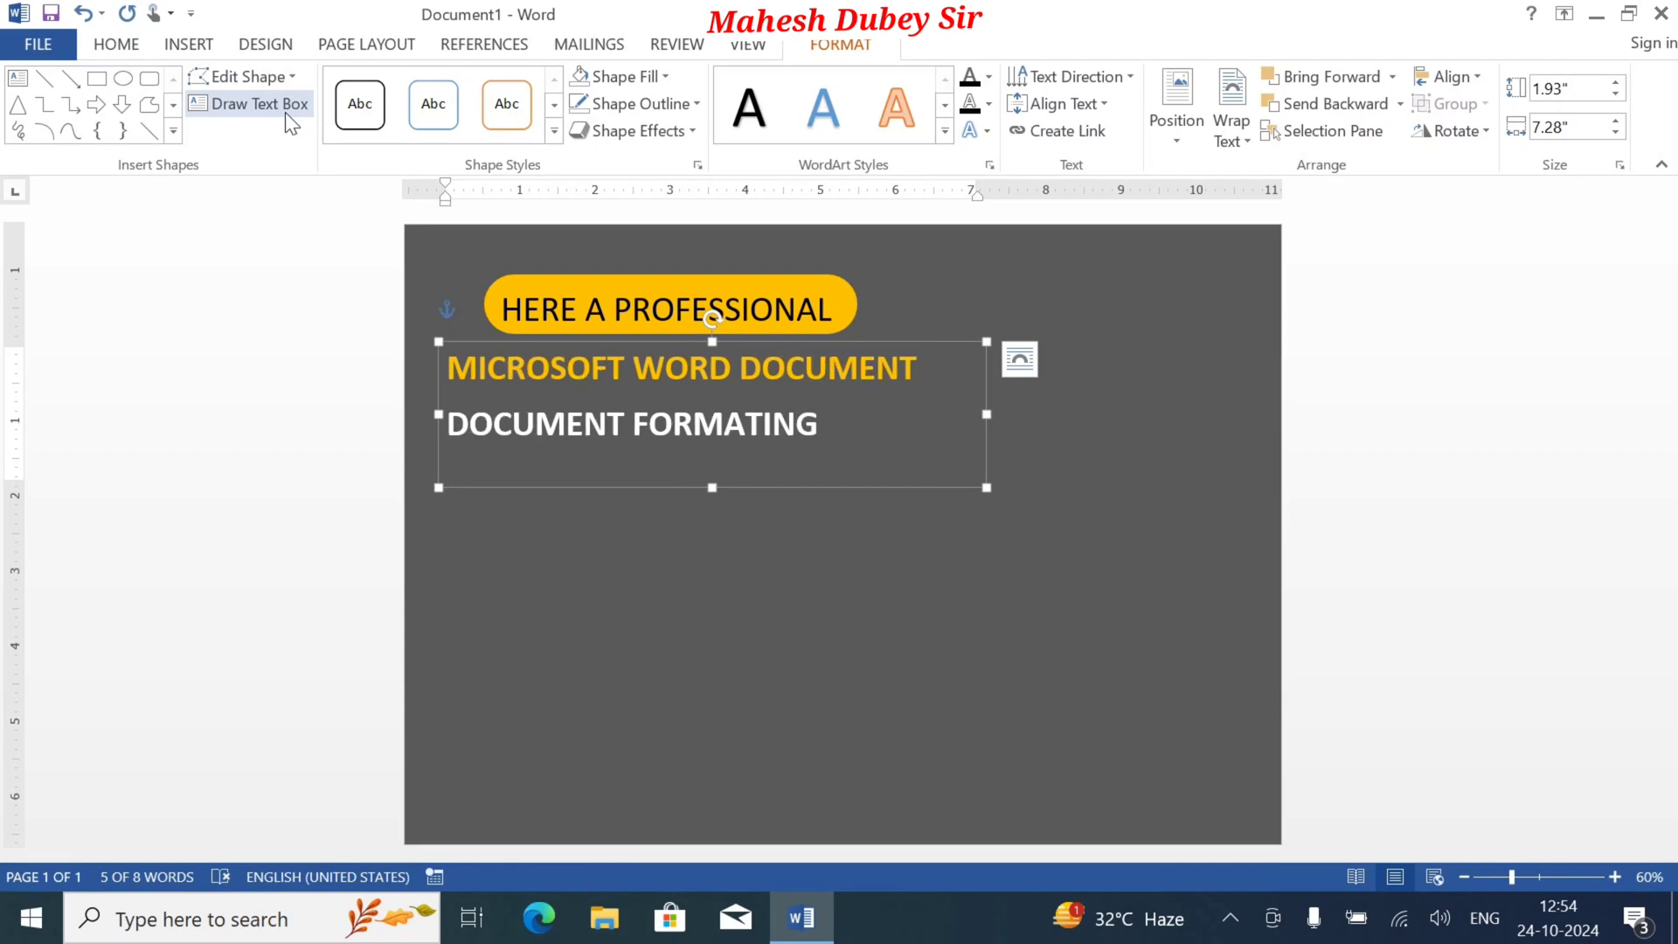
left_click(590, 358)
left_click(756, 569)
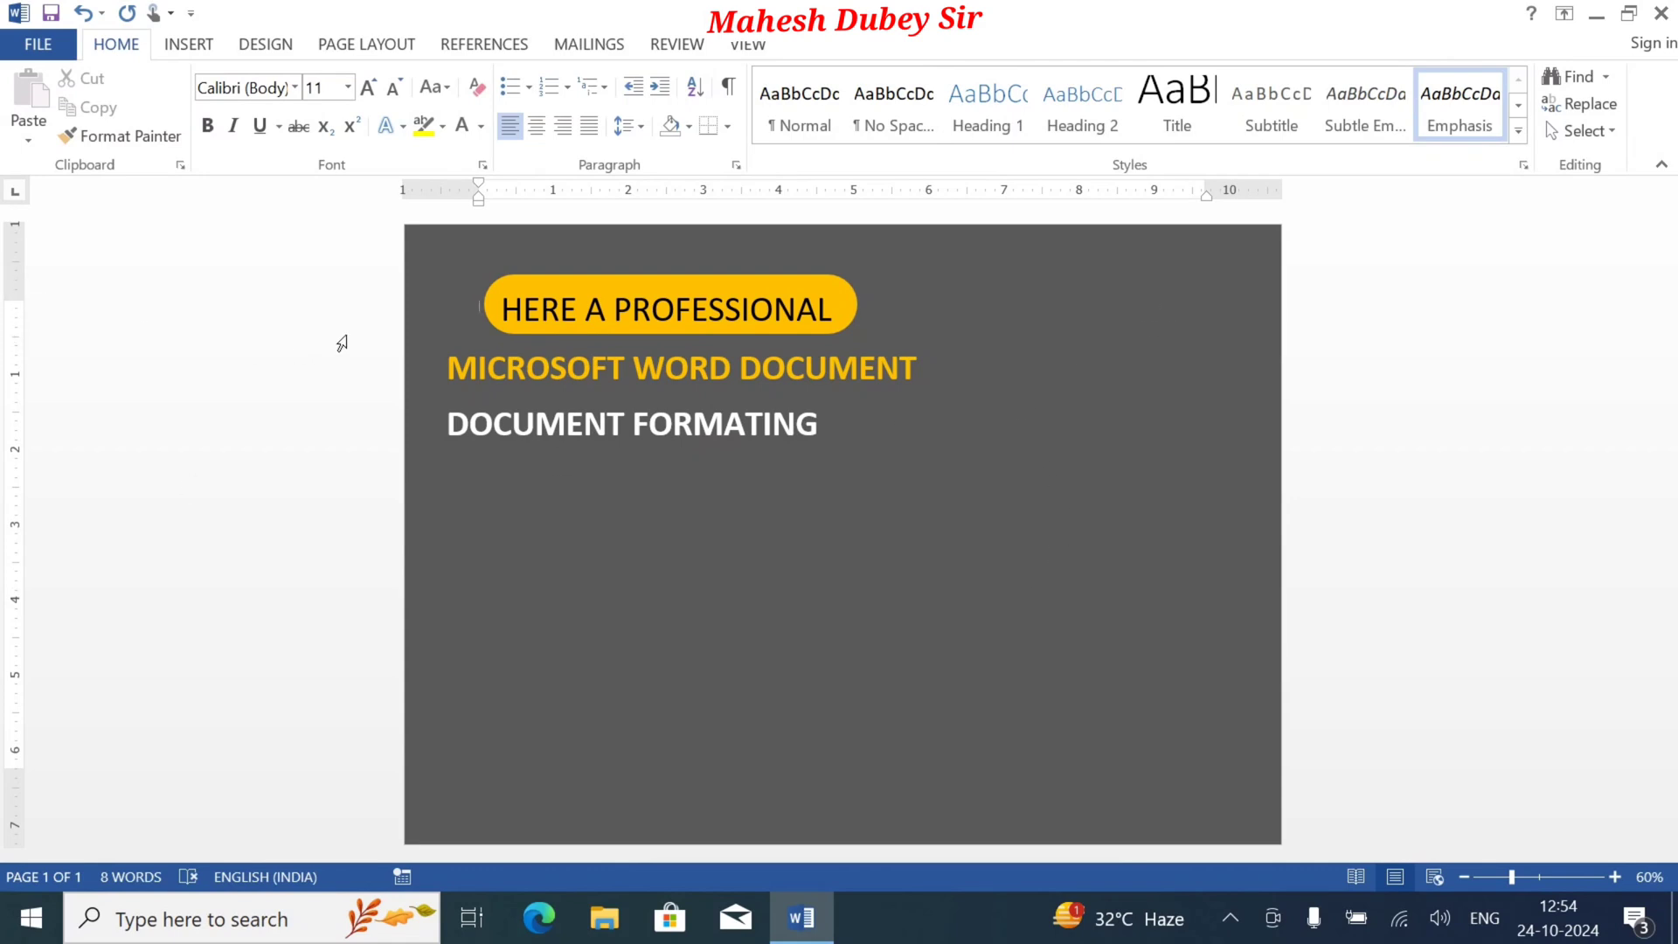
left_click(189, 44)
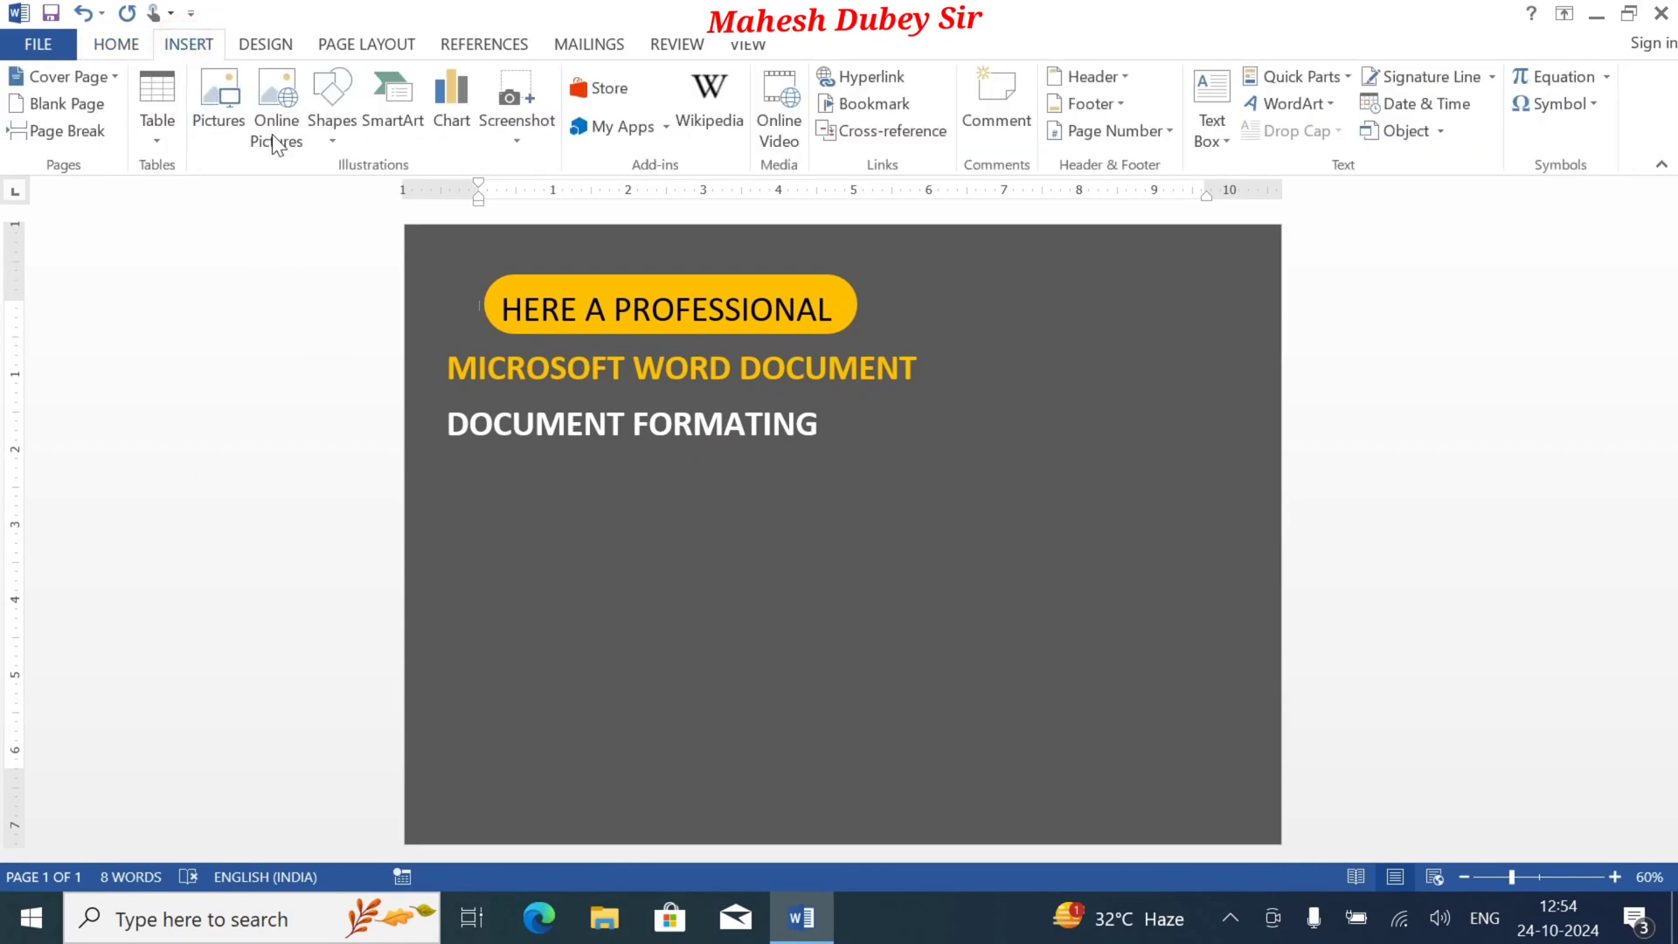
left_click(333, 139)
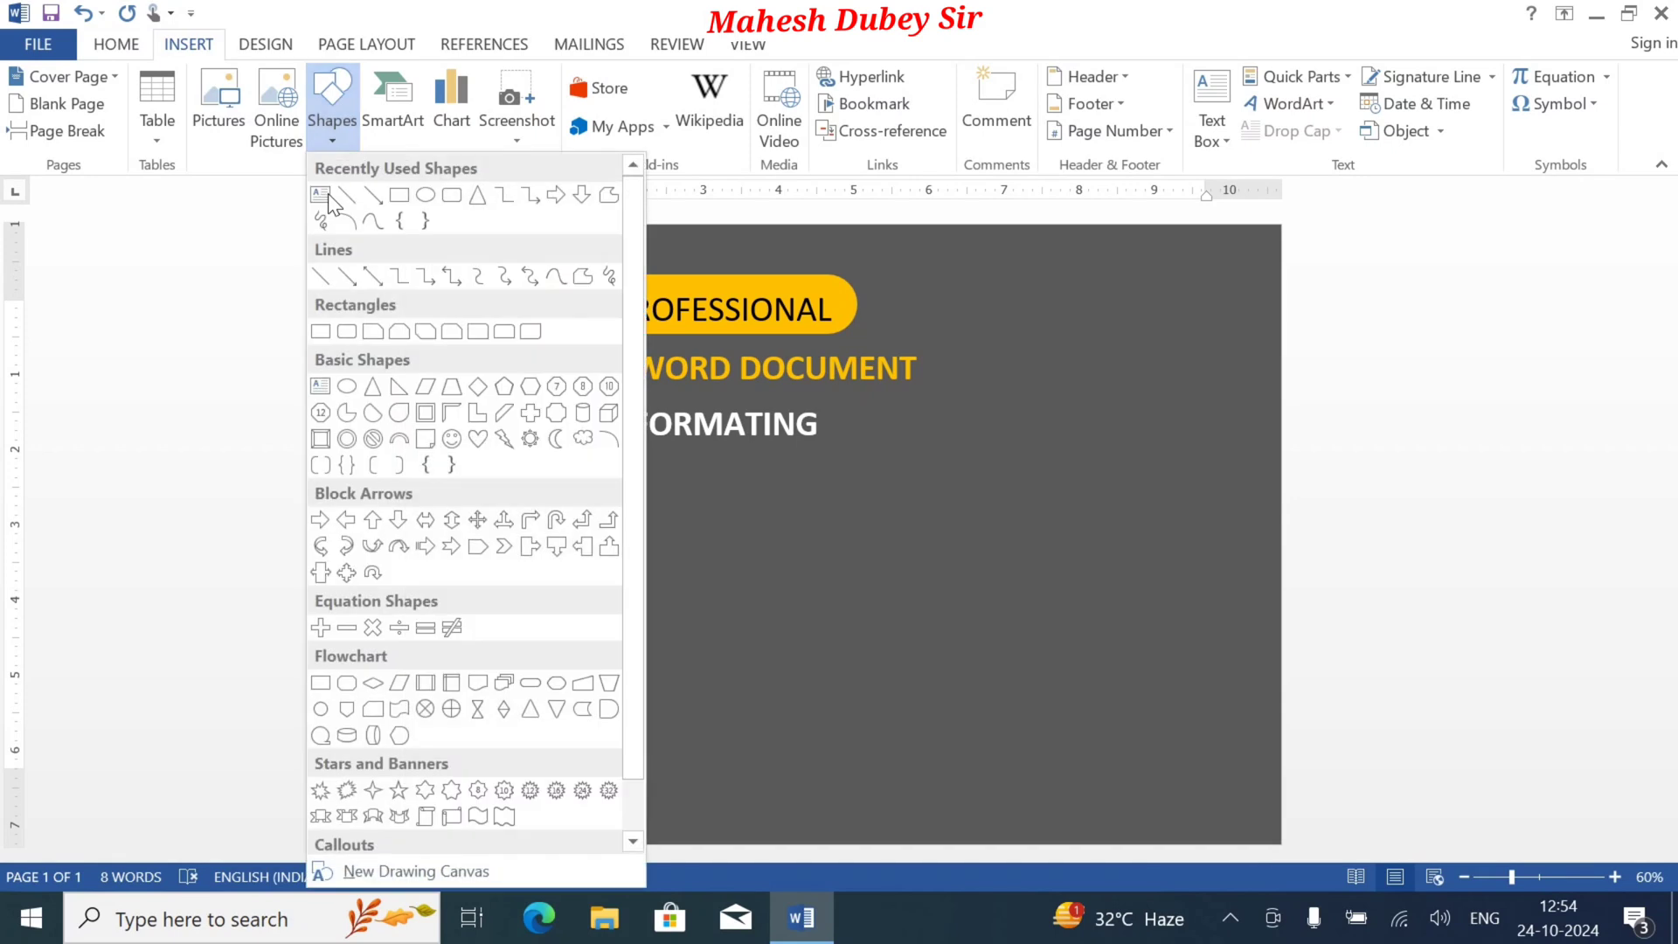
left_click(347, 195)
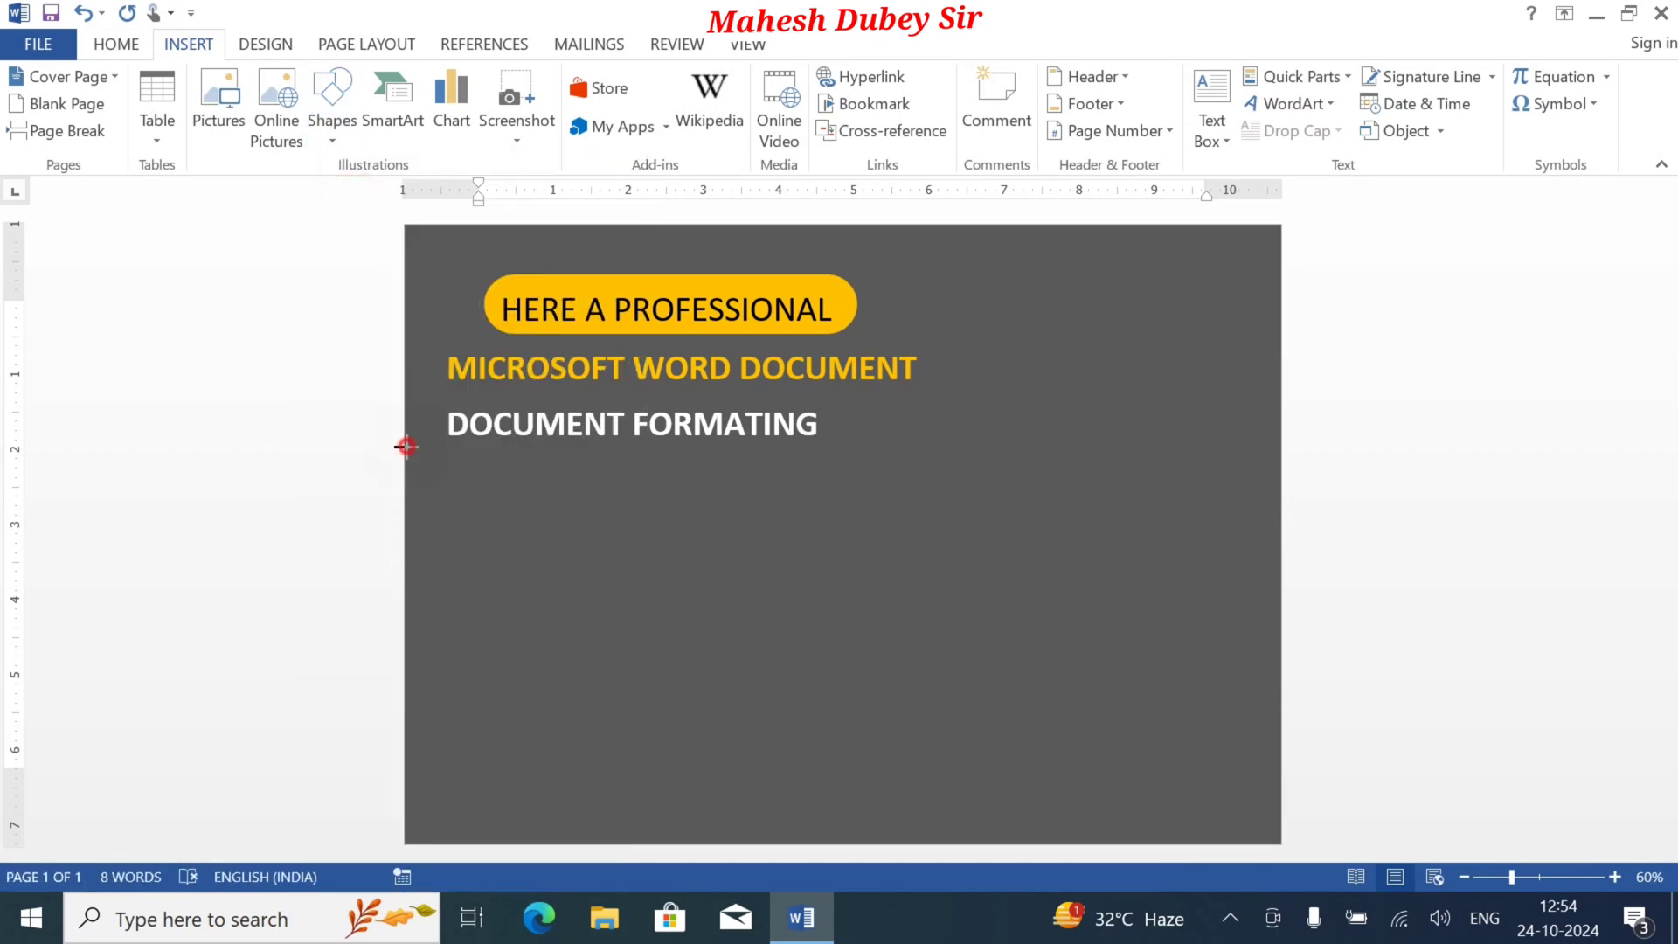
mouse_move(406, 447)
left_mouse_down()
mouse_move(482, 521)
mouse_move(614, 513)
mouse_move(776, 422)
mouse_move(747, 469)
mouse_move(558, 496)
mouse_move(477, 469)
mouse_move(598, 459)
left_mouse_up()
left_click(517, 510)
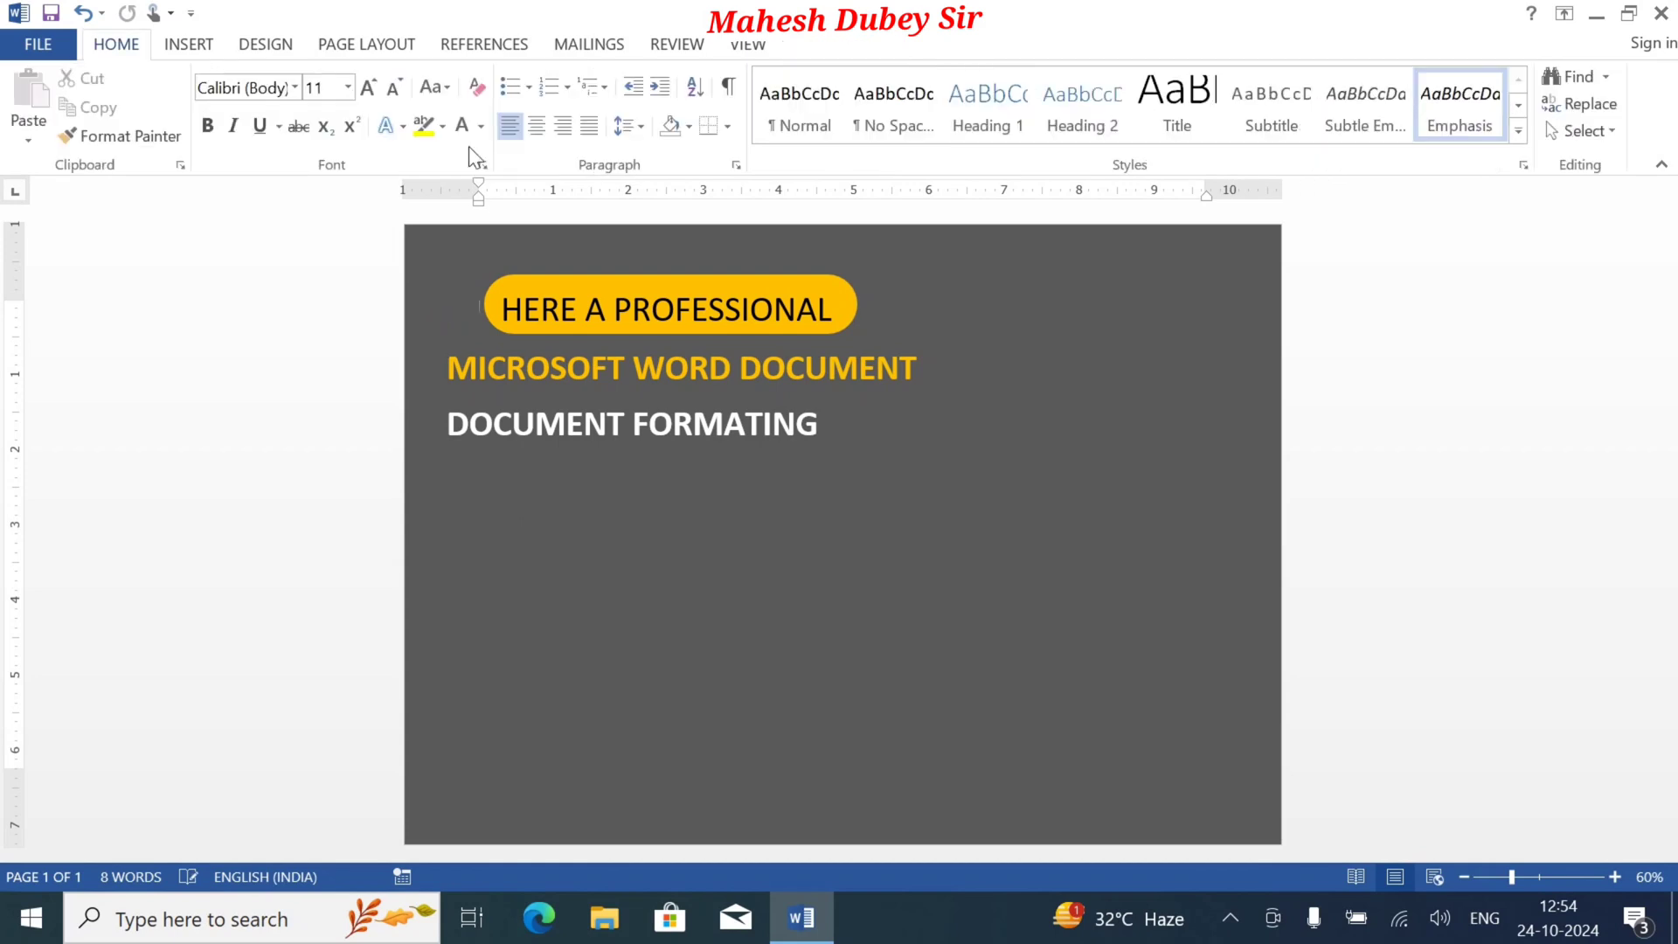
Step: Draw a diagonal straight line about 1" high and 1" wide near the page's left edge, below the title text
left_click(187, 44)
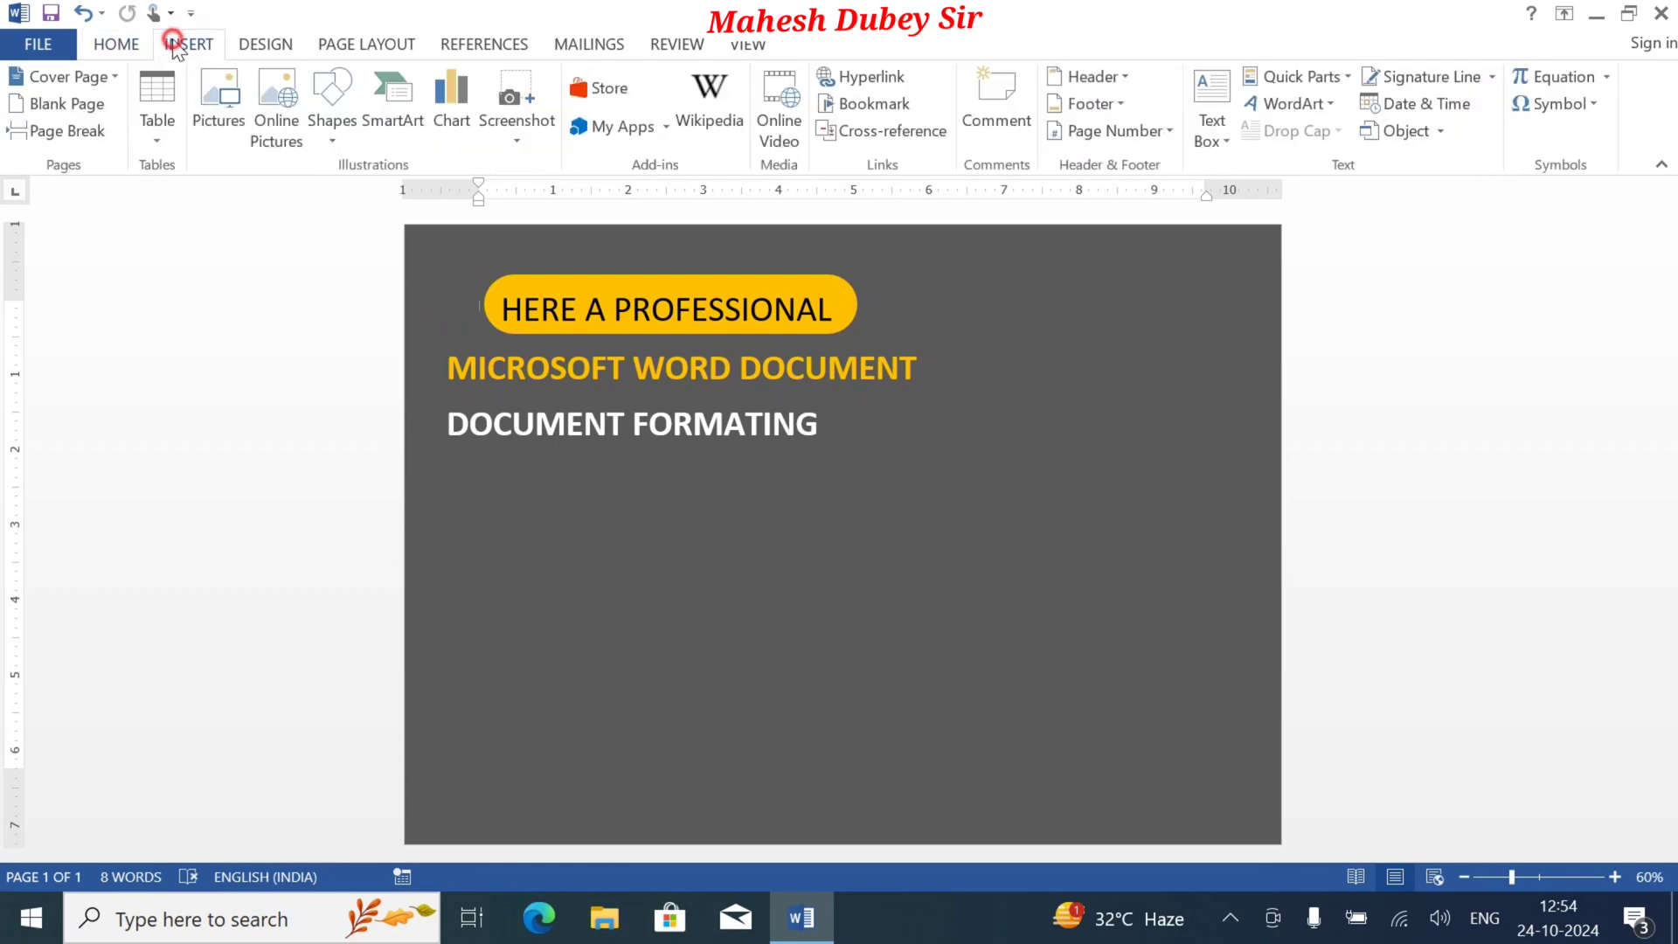
left_click(339, 150)
left_click(342, 195)
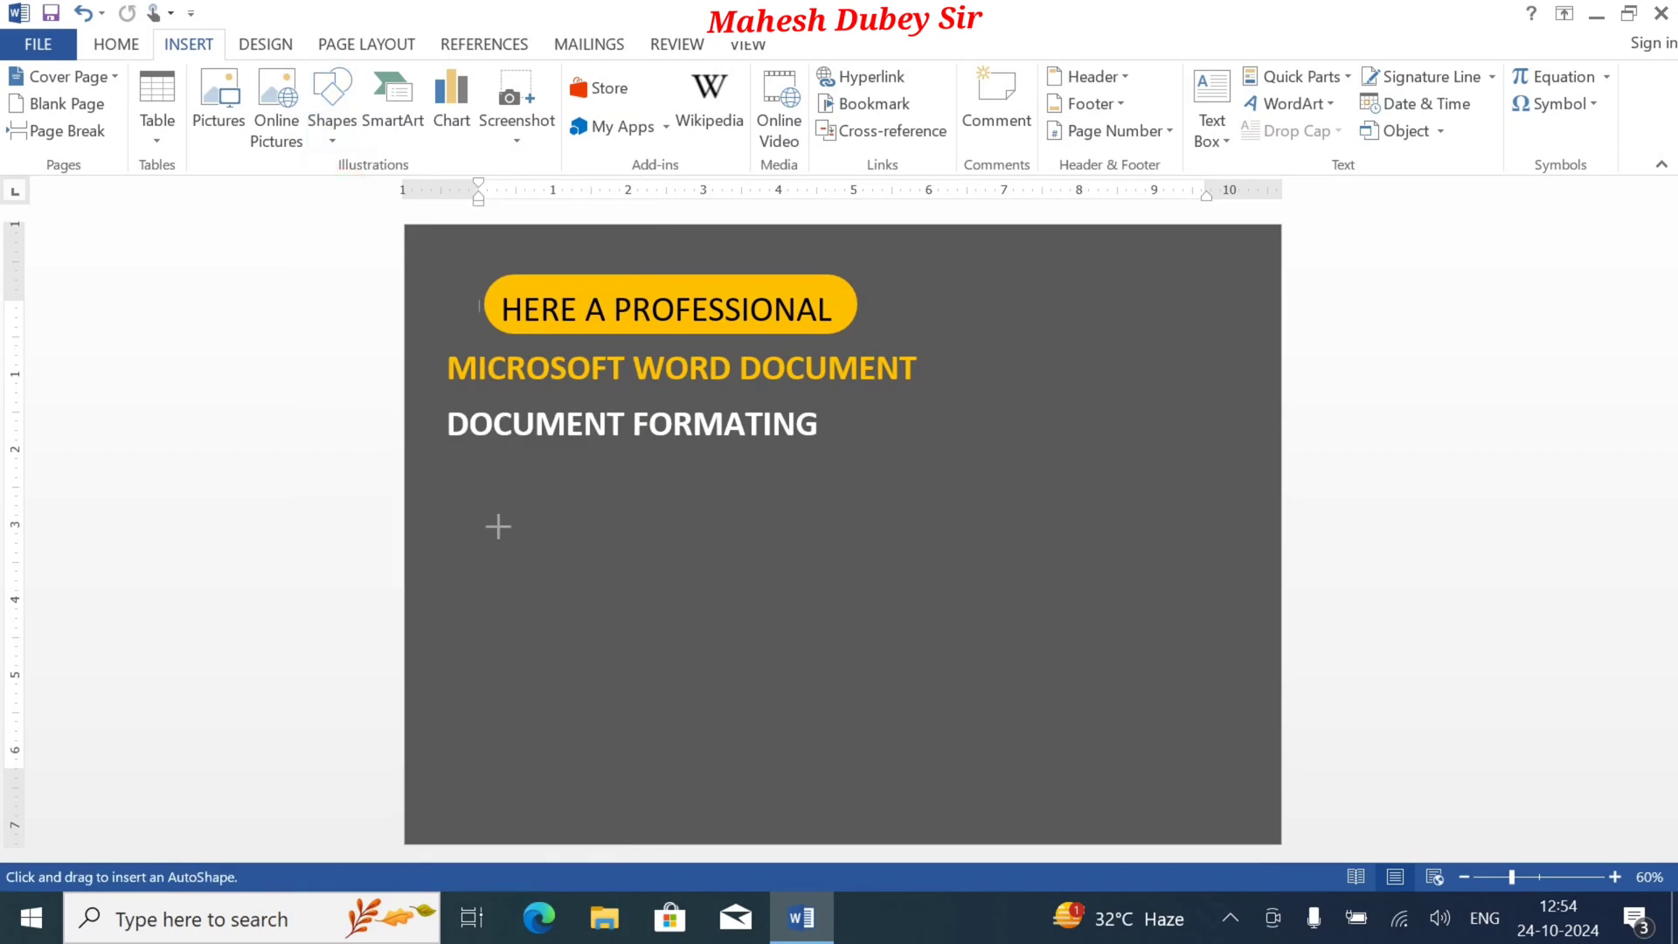
left_click_drag(414, 468, 490, 542)
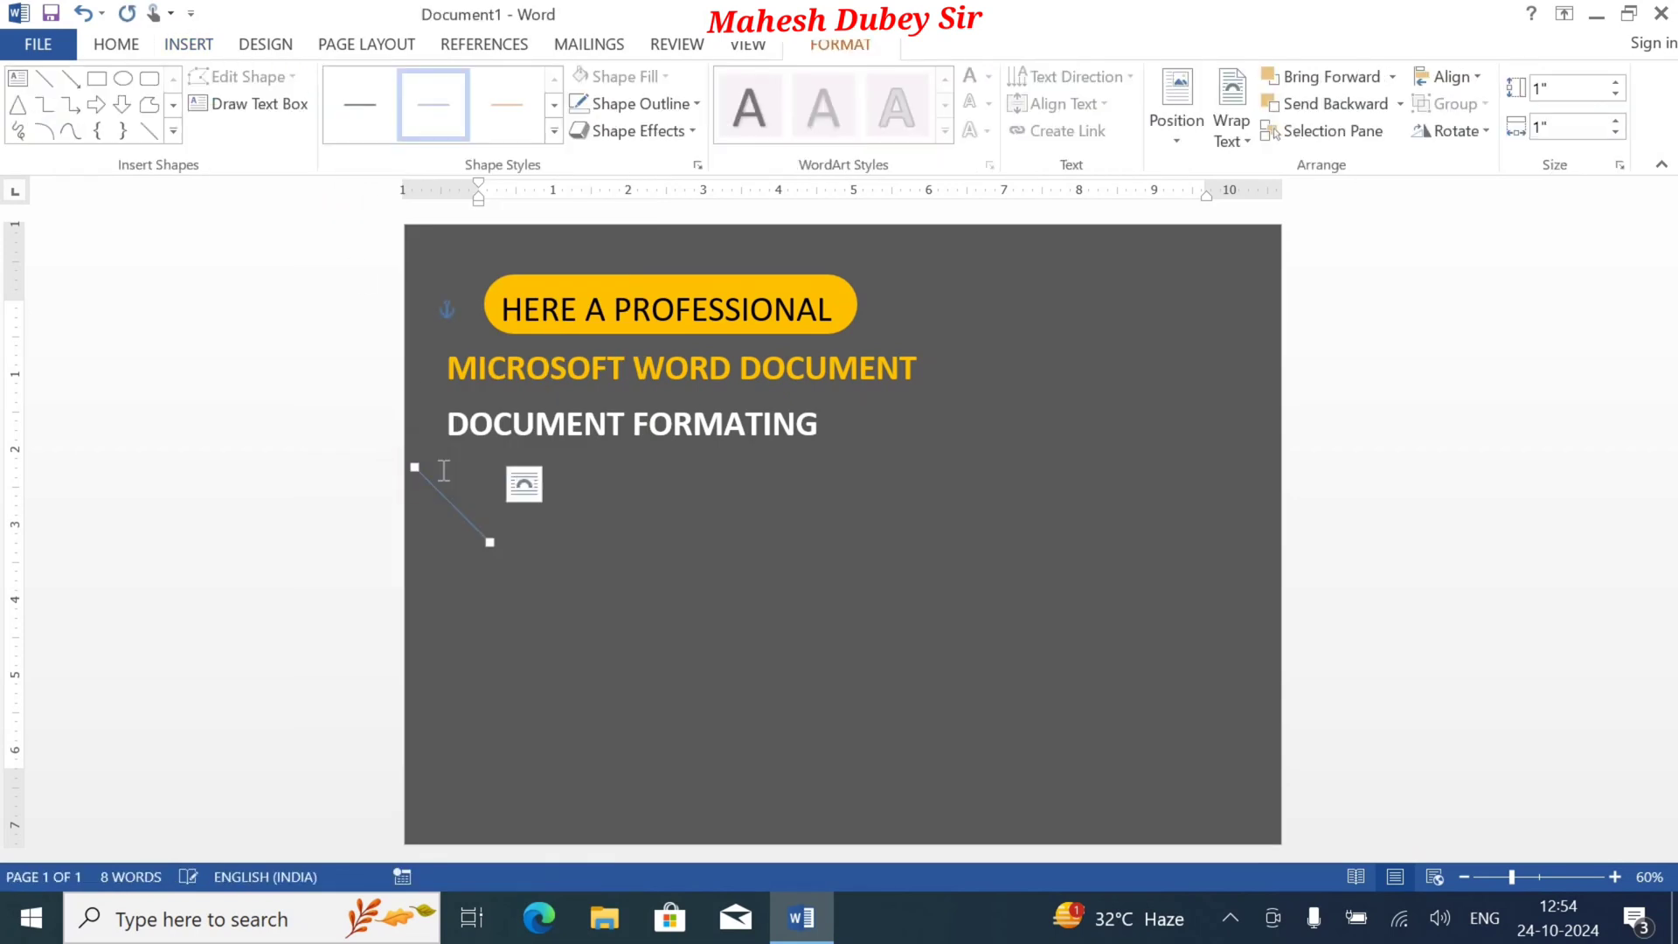
left_click(486, 542)
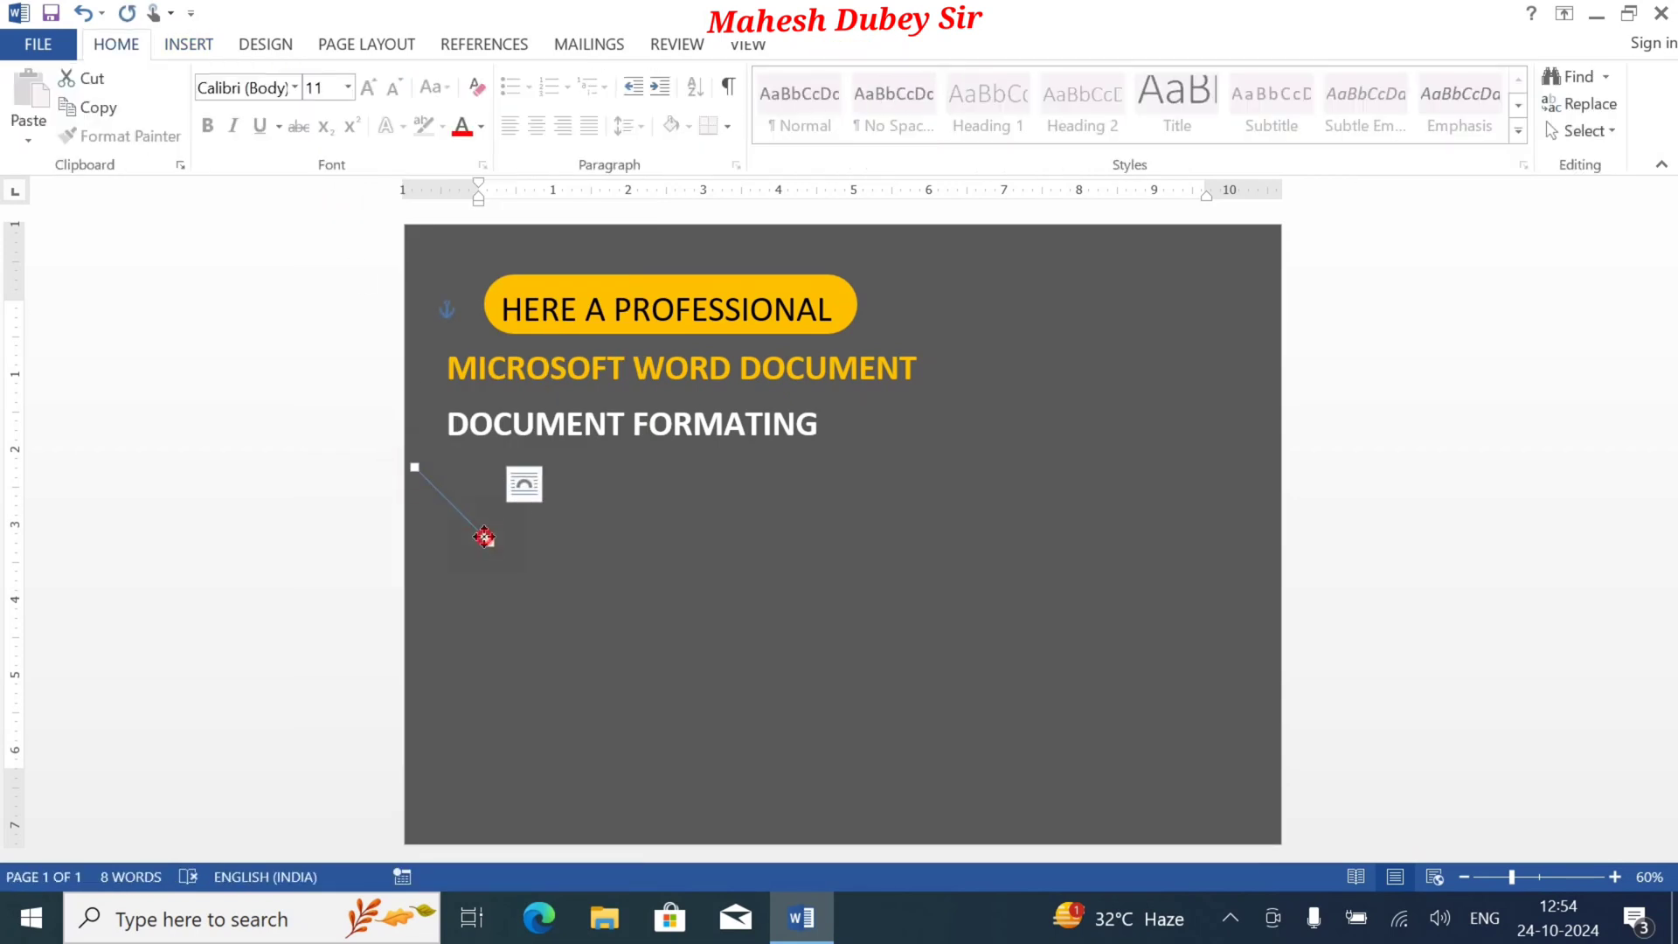